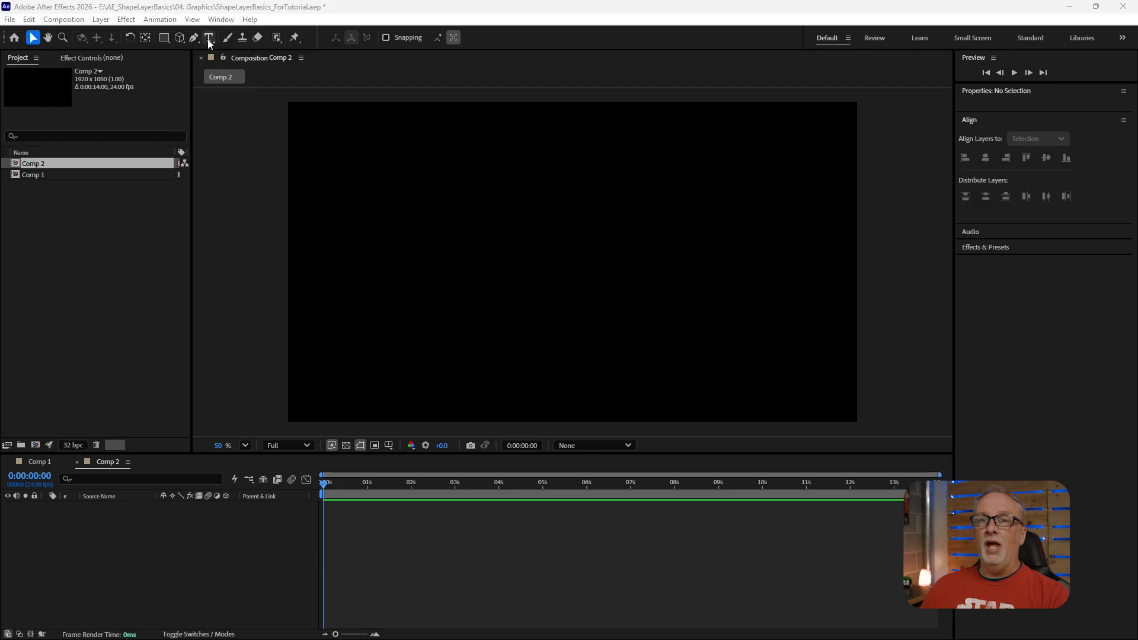
Step: Activate the Rectangle tool from the shape tools
click(163, 37)
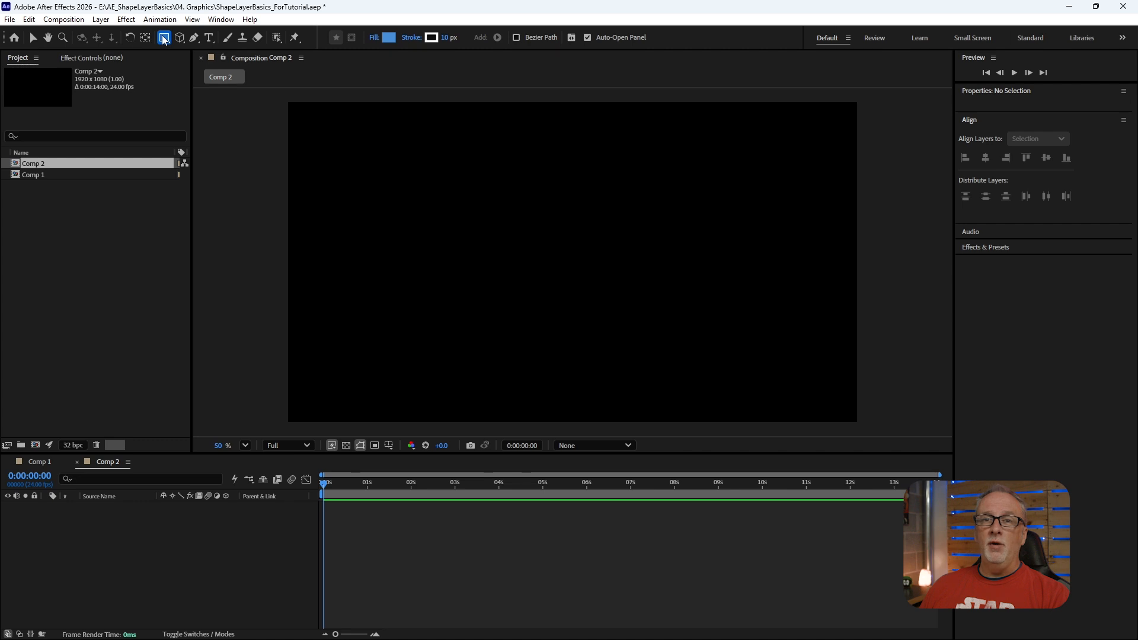
click(164, 39)
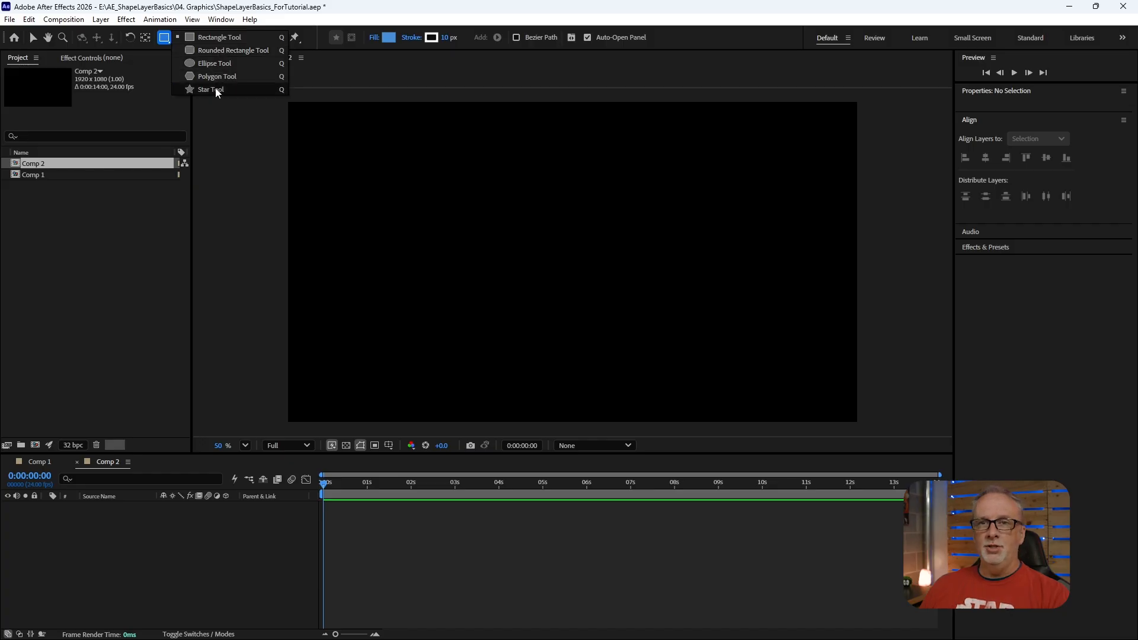
click(214, 39)
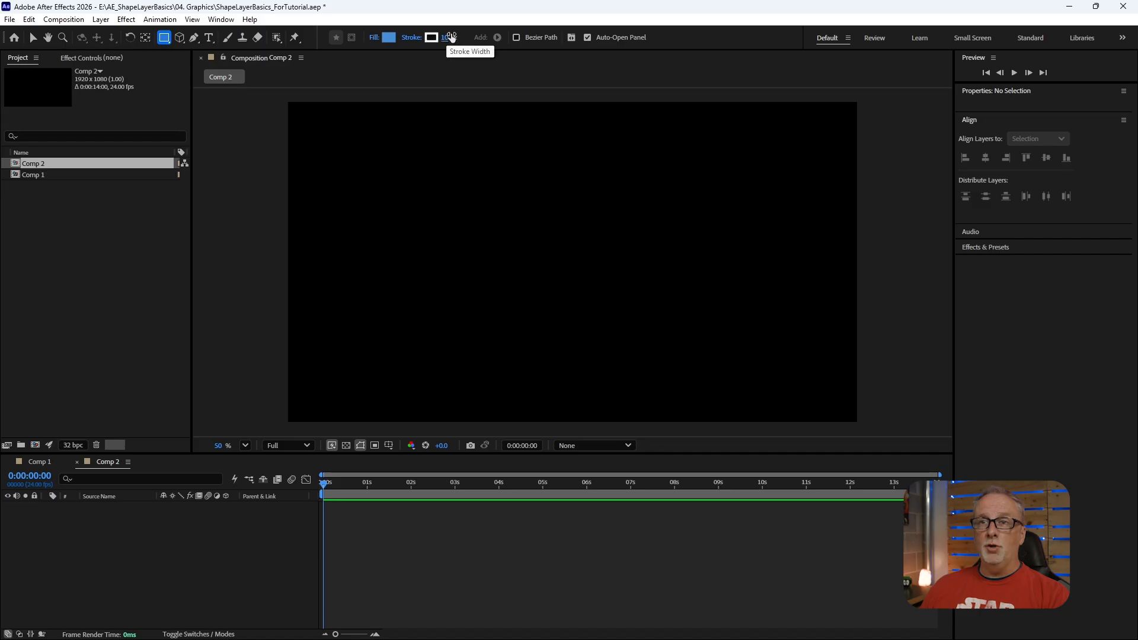
Step: Keep the shape fill and stroke as solid colors, and set the fill color to 48A3D7
click(375, 39)
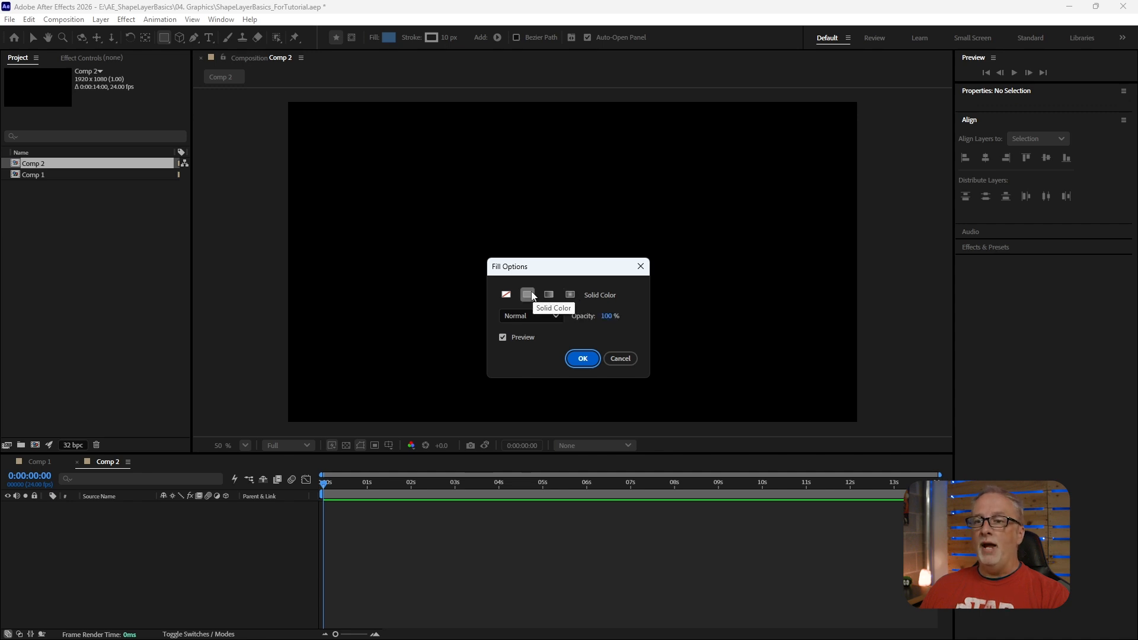
click(580, 357)
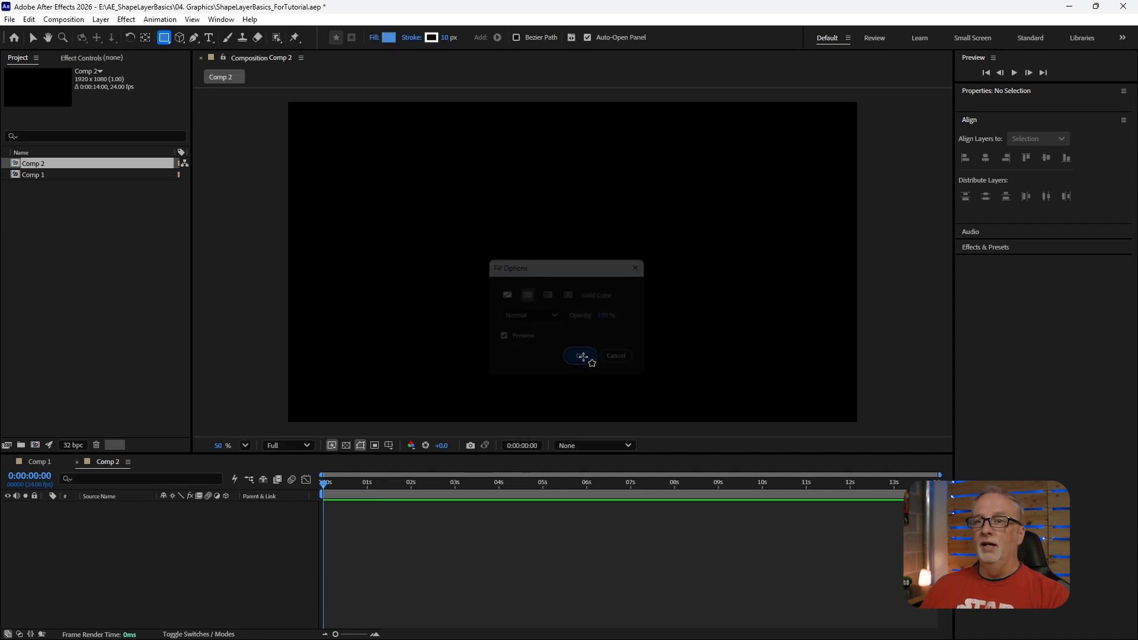
click(389, 37)
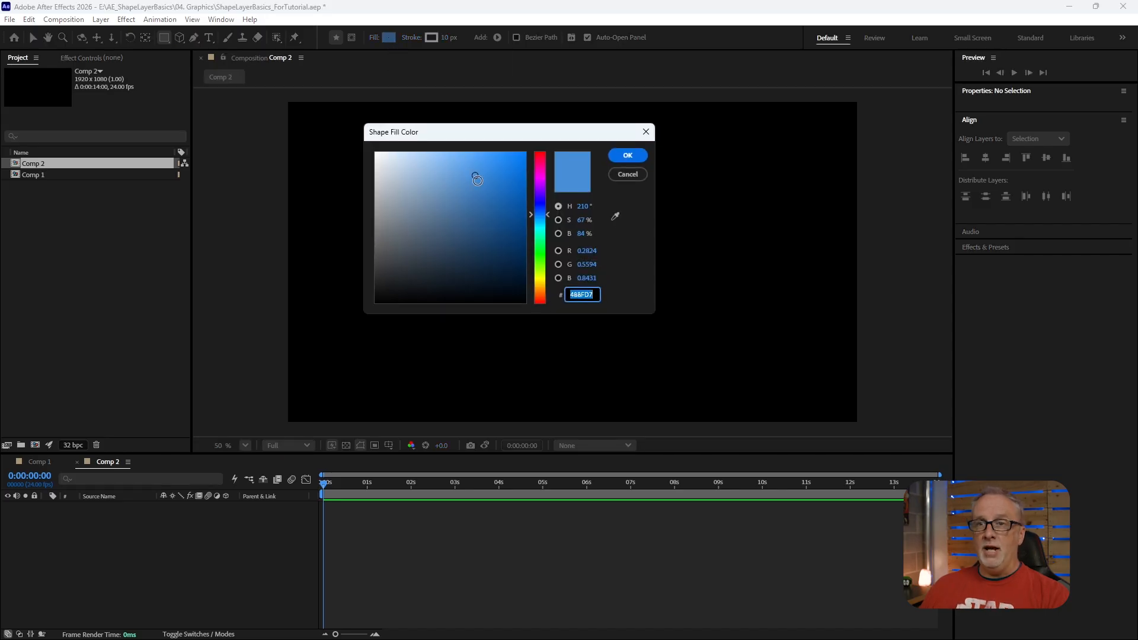
mouse_move(541, 190)
mouse_down()
mouse_move(537, 179)
mouse_move(539, 279)
mouse_move(542, 197)
mouse_move(540, 219)
mouse_up()
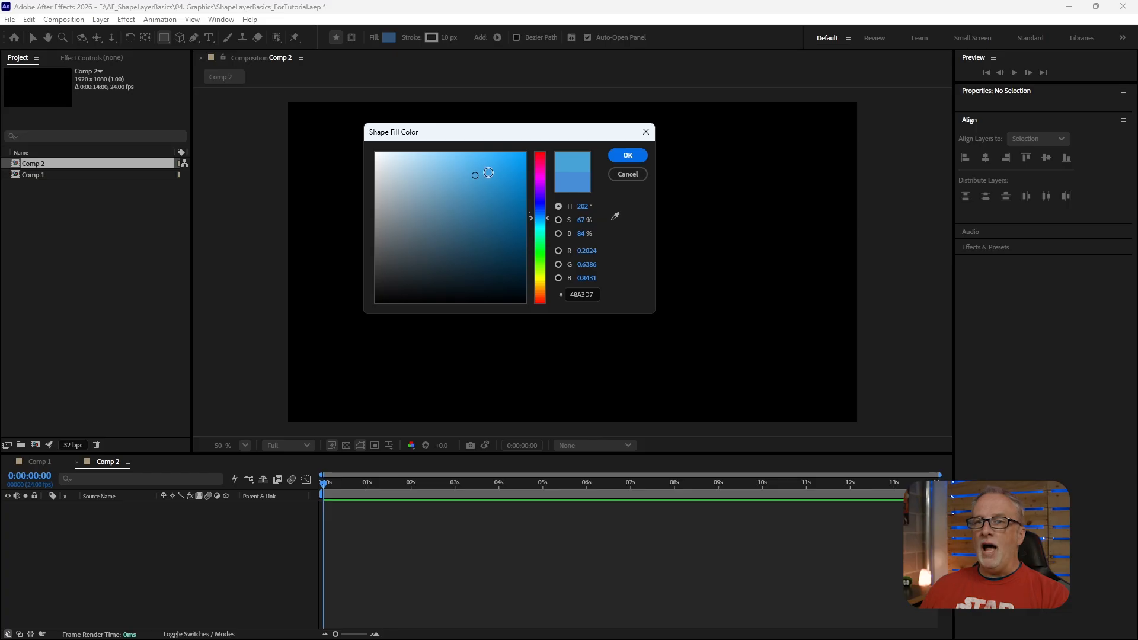
click(627, 156)
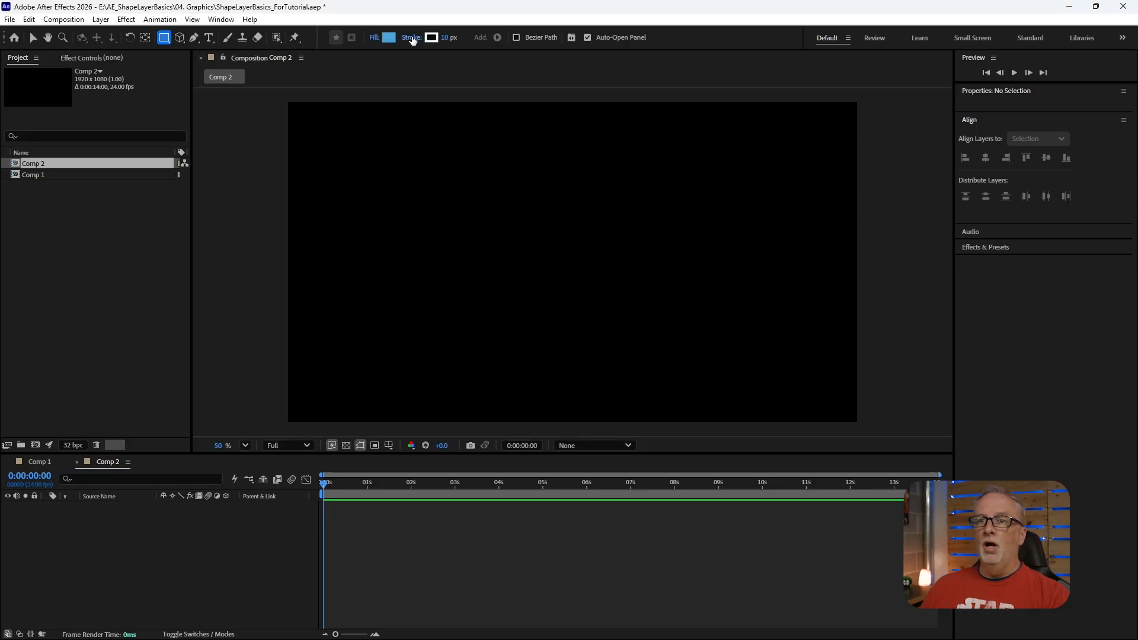
click(412, 38)
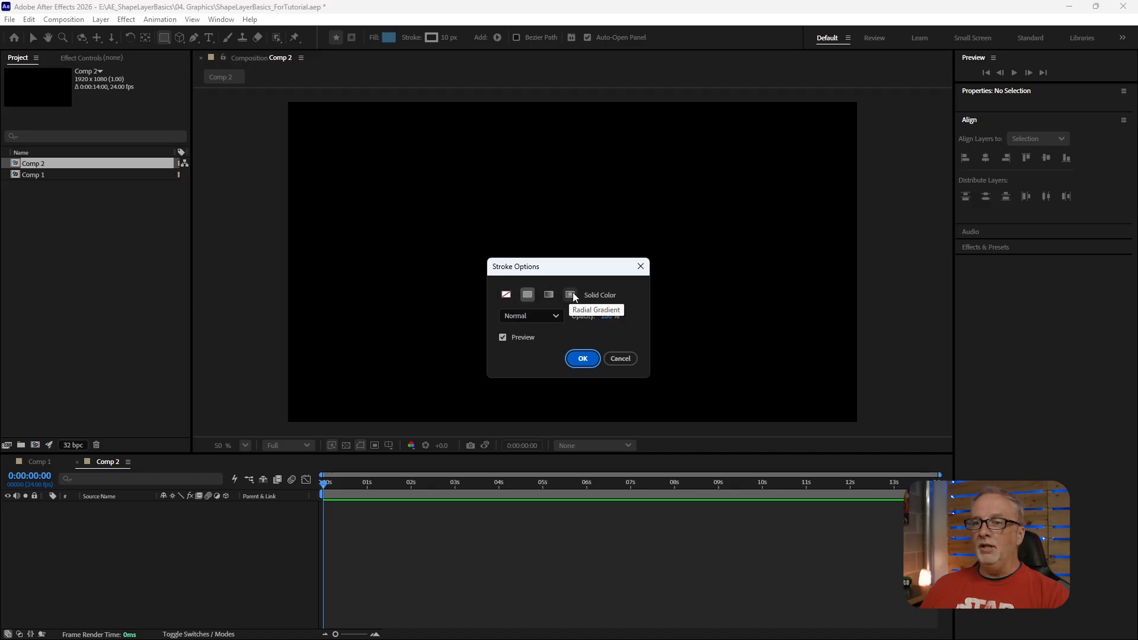
click(587, 358)
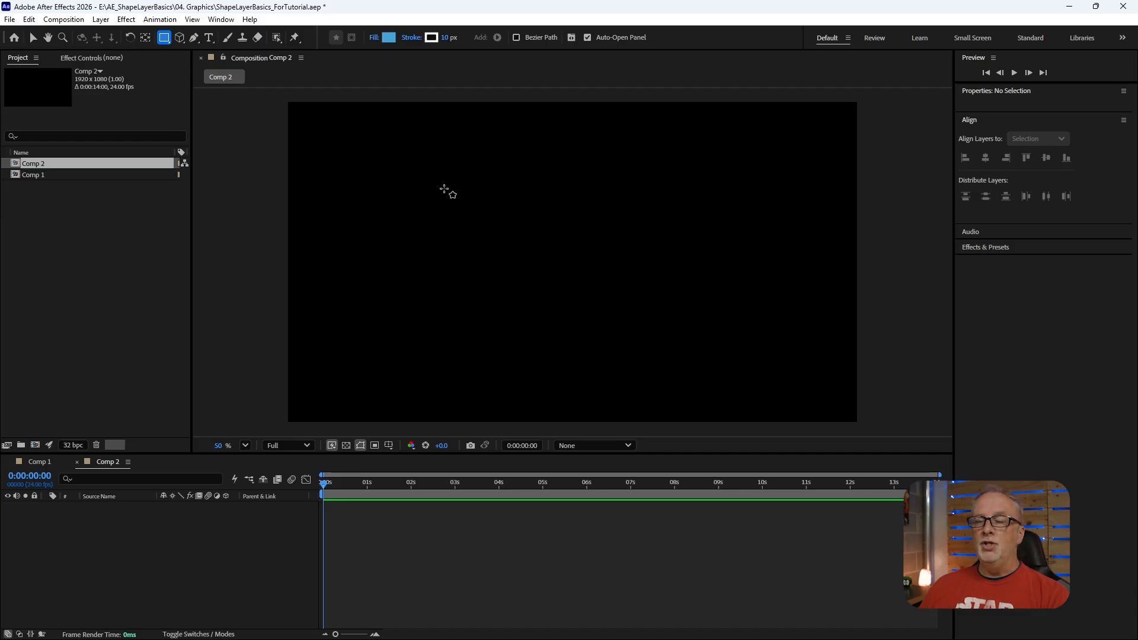
Step: Draw a rectangle about 814 by 510 px near the center of the composition and set its stroke width to 38 px
mouse_move(450, 190)
mouse_down()
mouse_move(602, 284)
mouse_move(729, 338)
mouse_move(692, 341)
mouse_up()
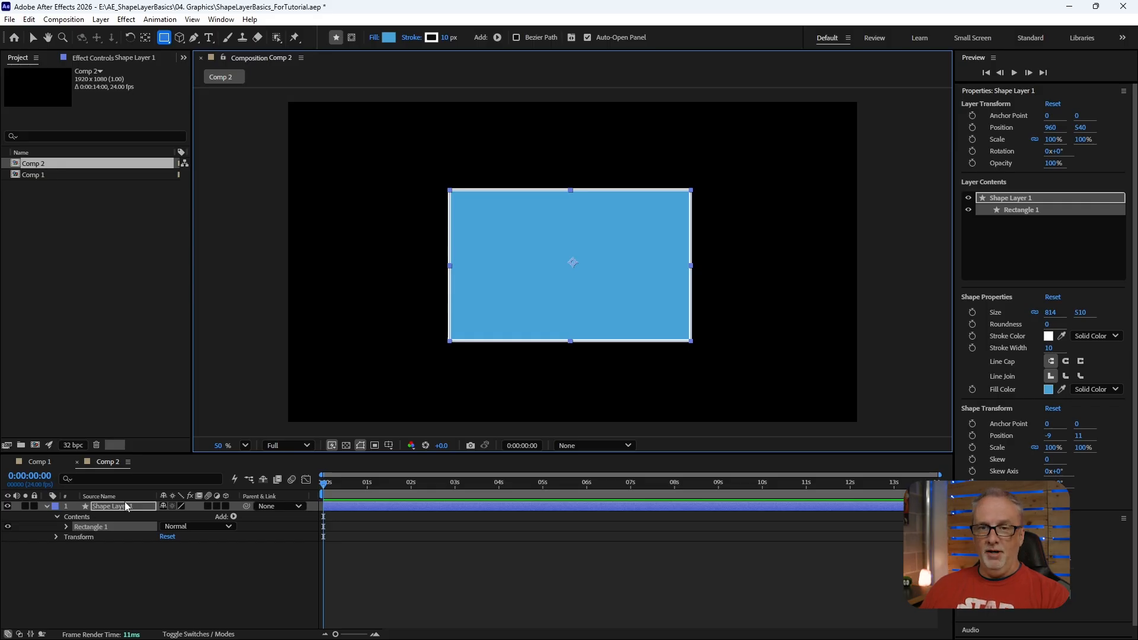
click(33, 37)
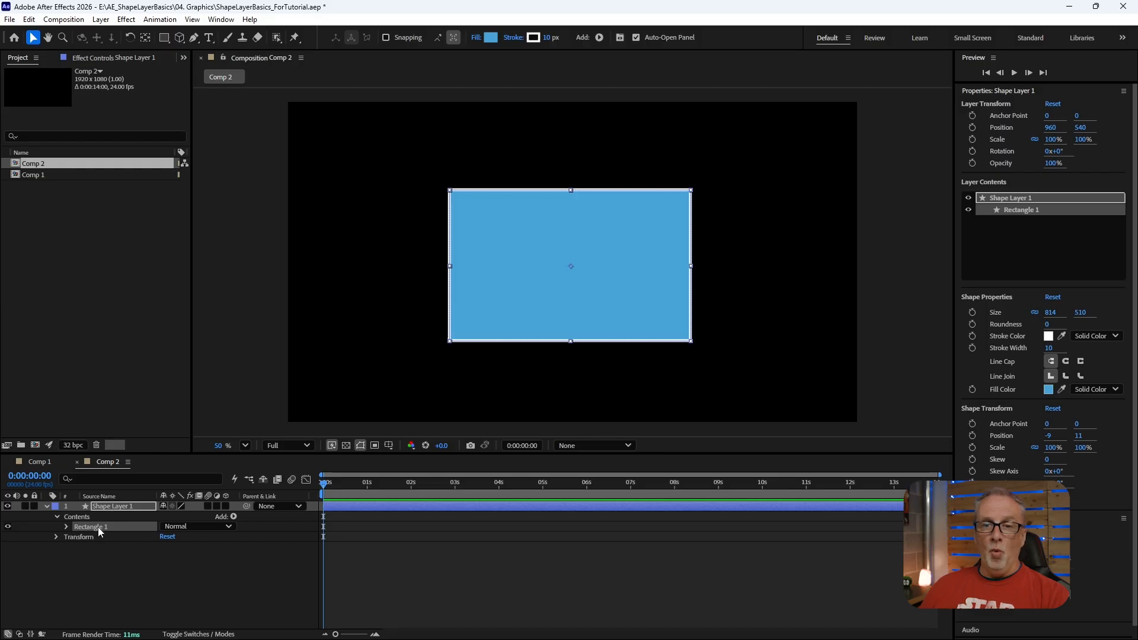
click(66, 527)
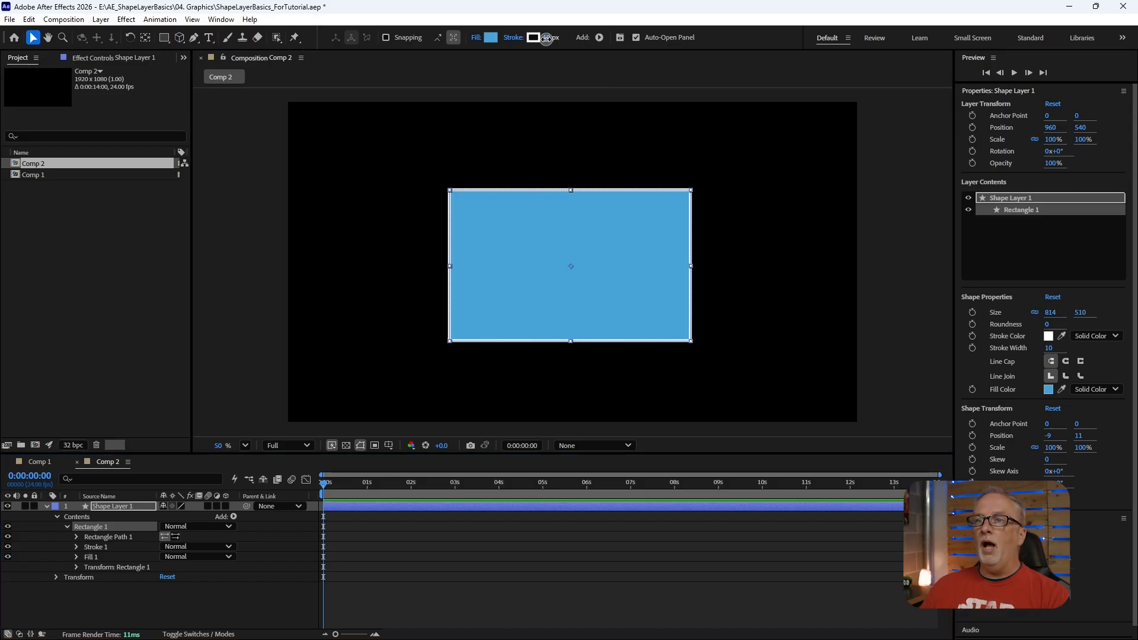
drag(546, 37, 565, 39)
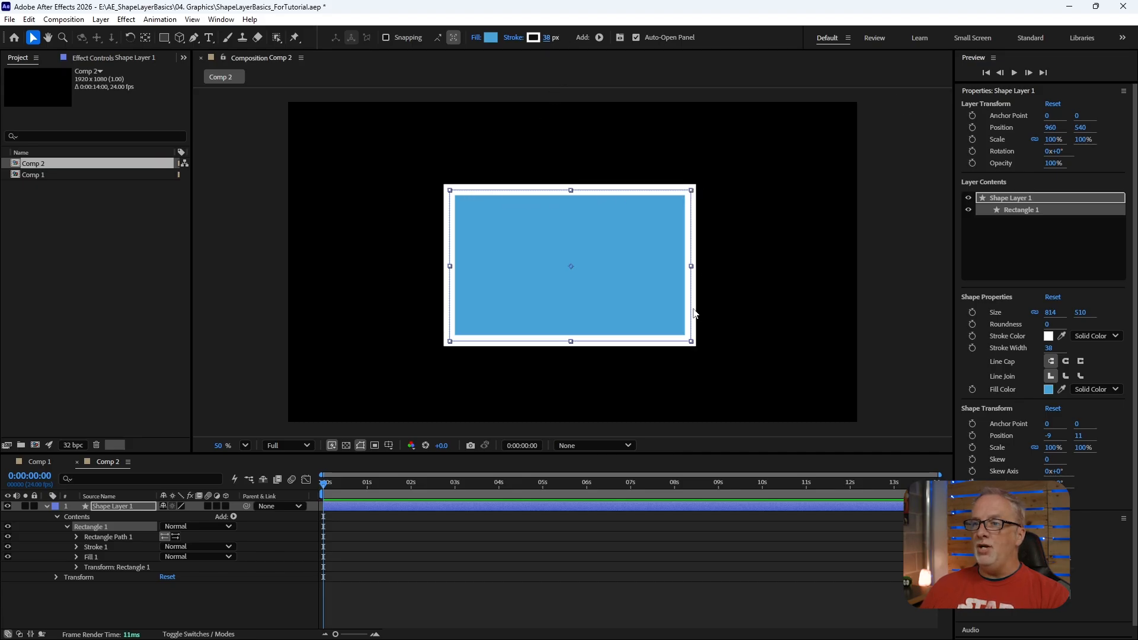
Step: Enlarge the rectangle path proportionally, and with its size dimensions unlinked set them to 500 by 500
click(77, 536)
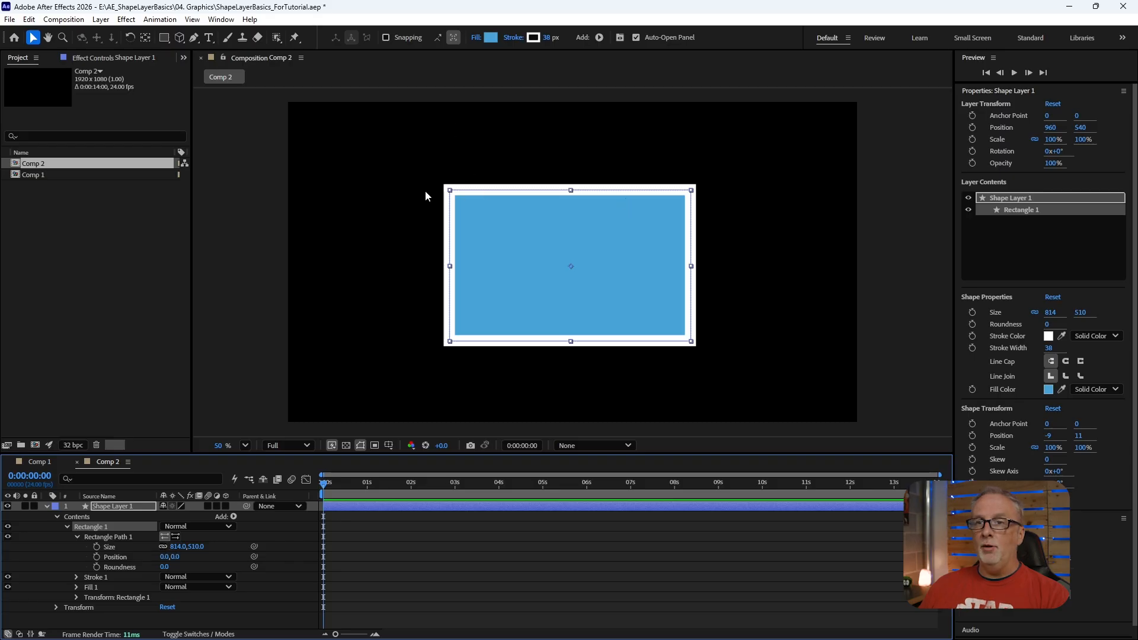
mouse_move(198, 546)
mouse_down()
mouse_move(231, 547)
mouse_move(195, 546)
mouse_move(213, 547)
mouse_up()
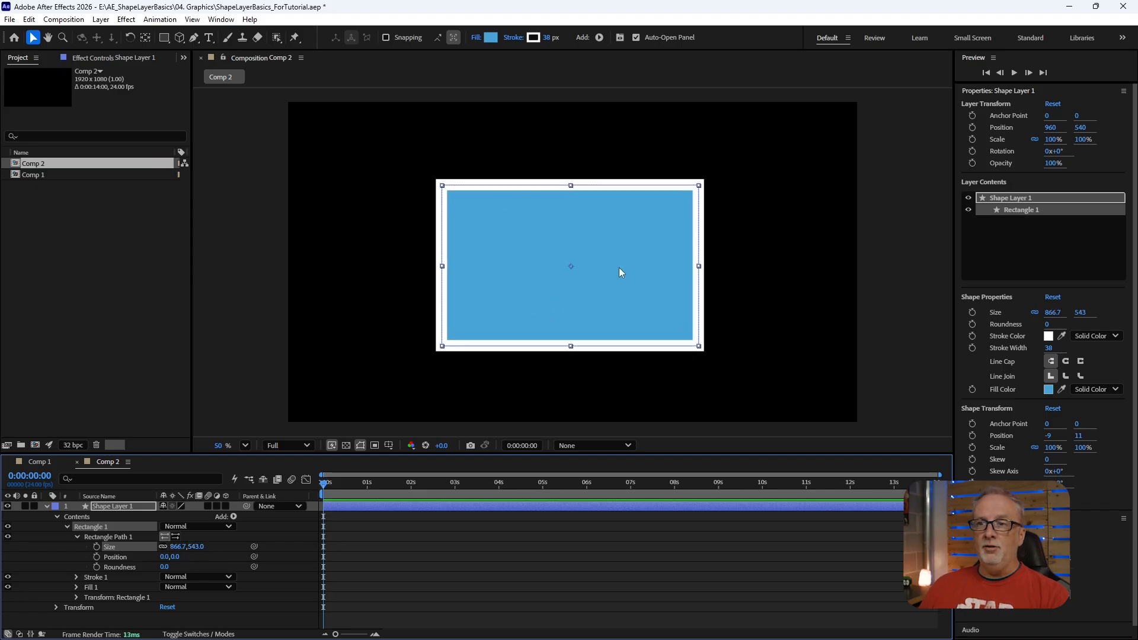
click(163, 547)
click(176, 547)
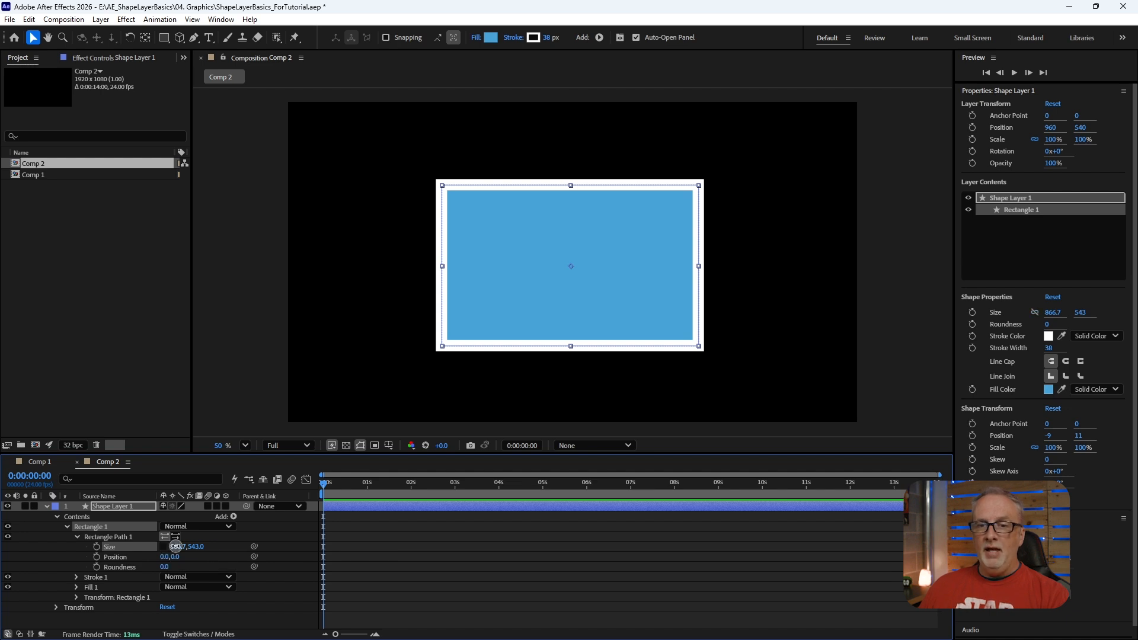
text(500)
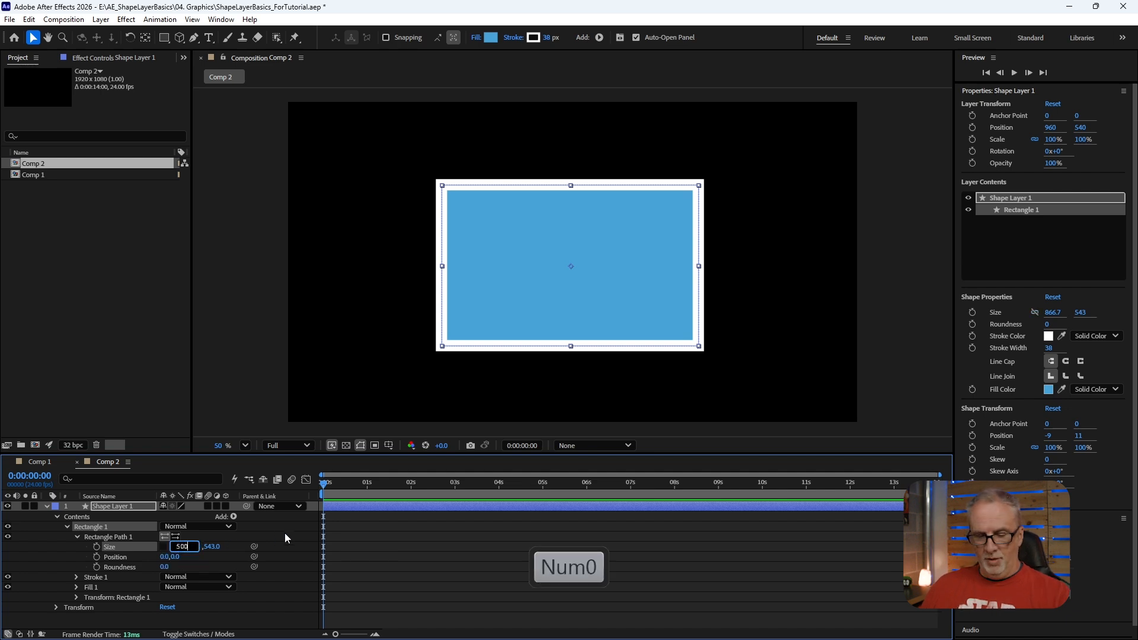
key(Tab)
text(500)
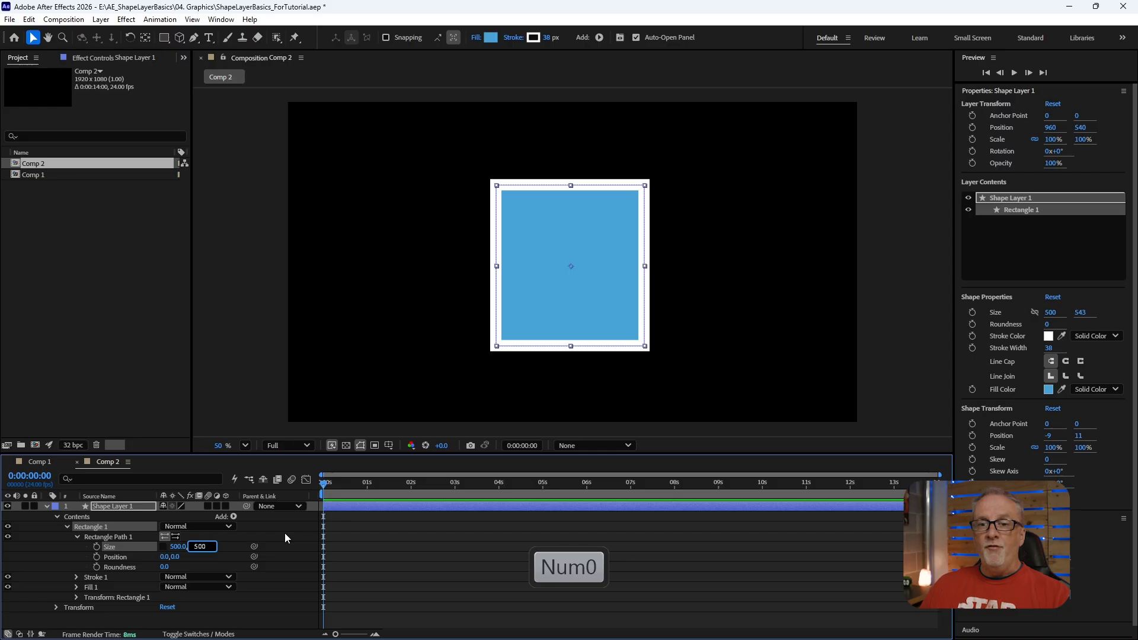
key(Return)
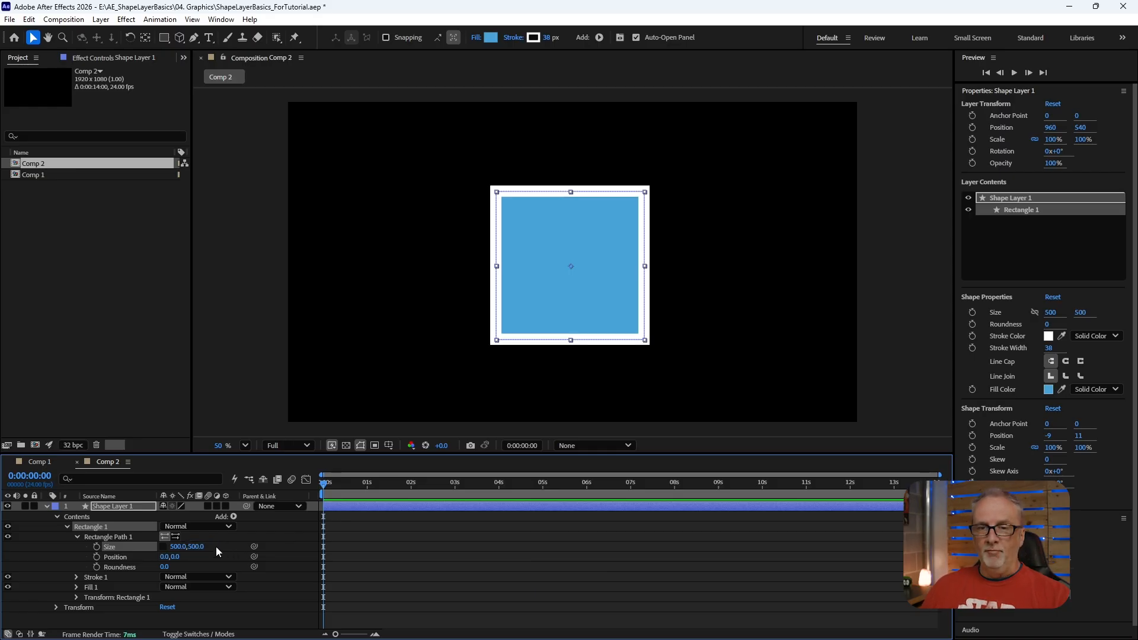
Step: Relink the rectangle path's size dimensions and enlarge it to 550 by 550, keeping the roundness at 0
click(163, 547)
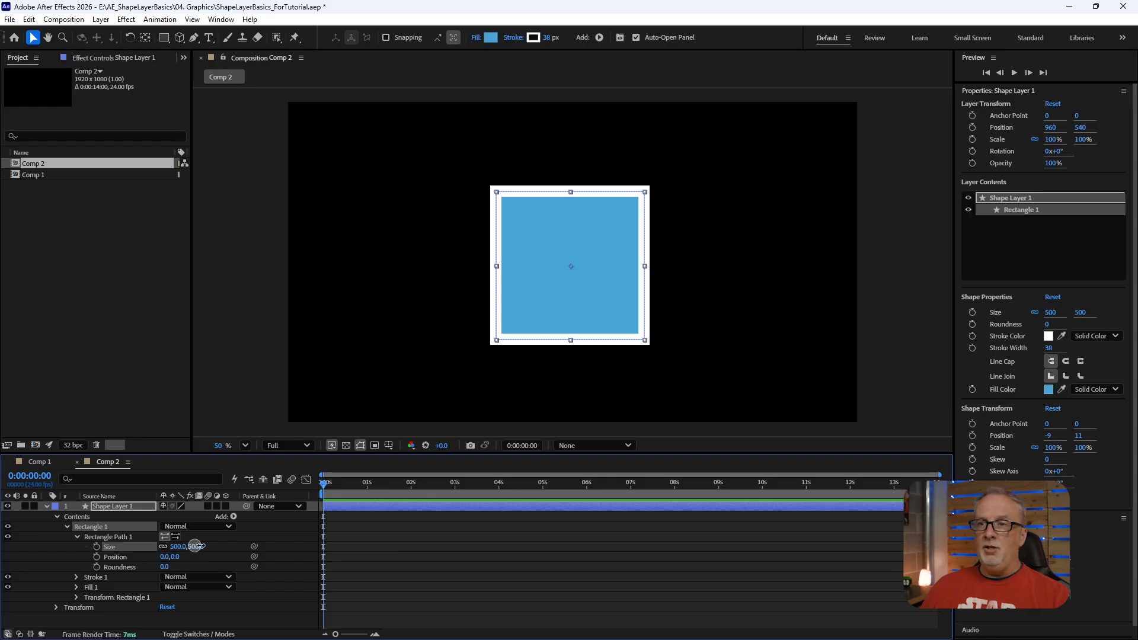
drag(188, 549, 229, 554)
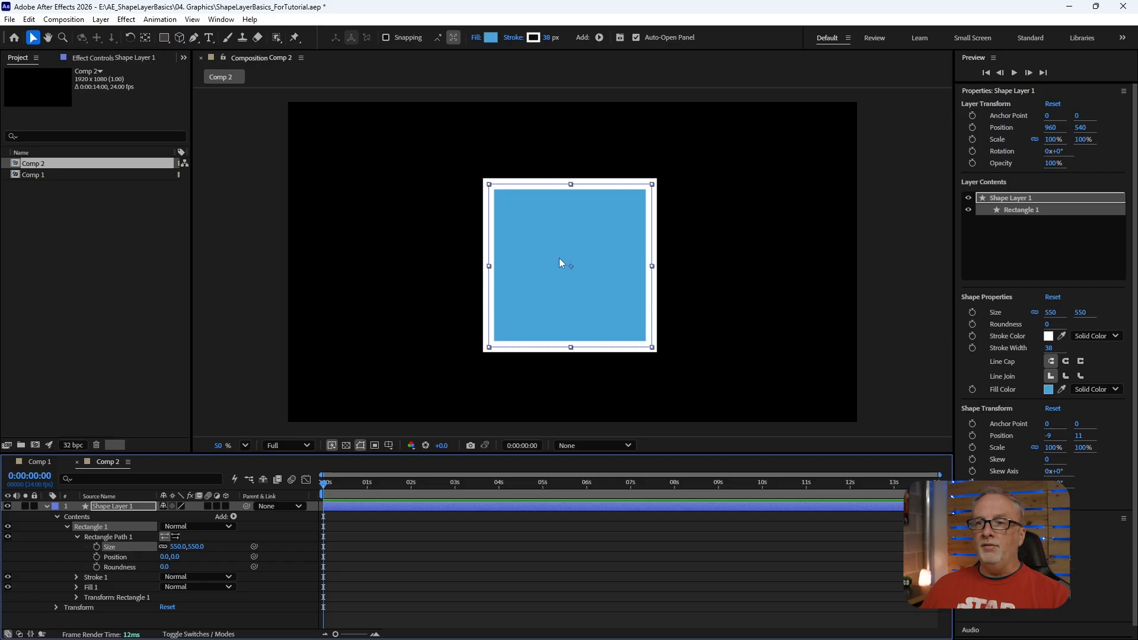
mouse_move(167, 569)
mouse_down()
mouse_move(202, 571)
mouse_move(156, 572)
mouse_up()
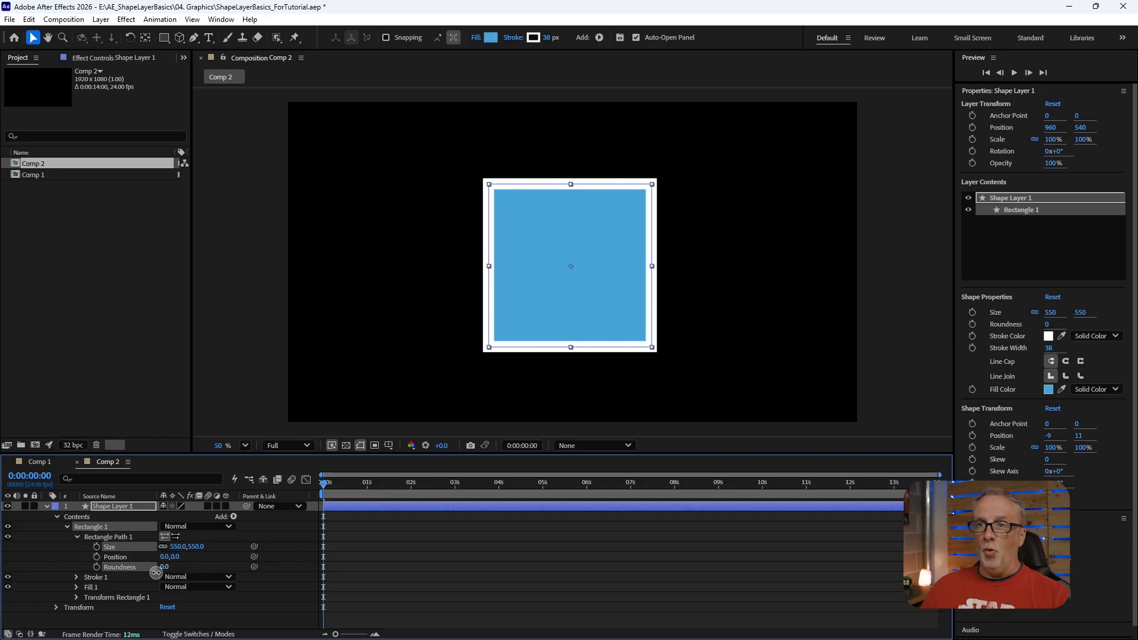
Step: In the rectangle's stroke properties, keep the color FFFFFF and opacity 100%, and set the stroke width to 59
click(77, 536)
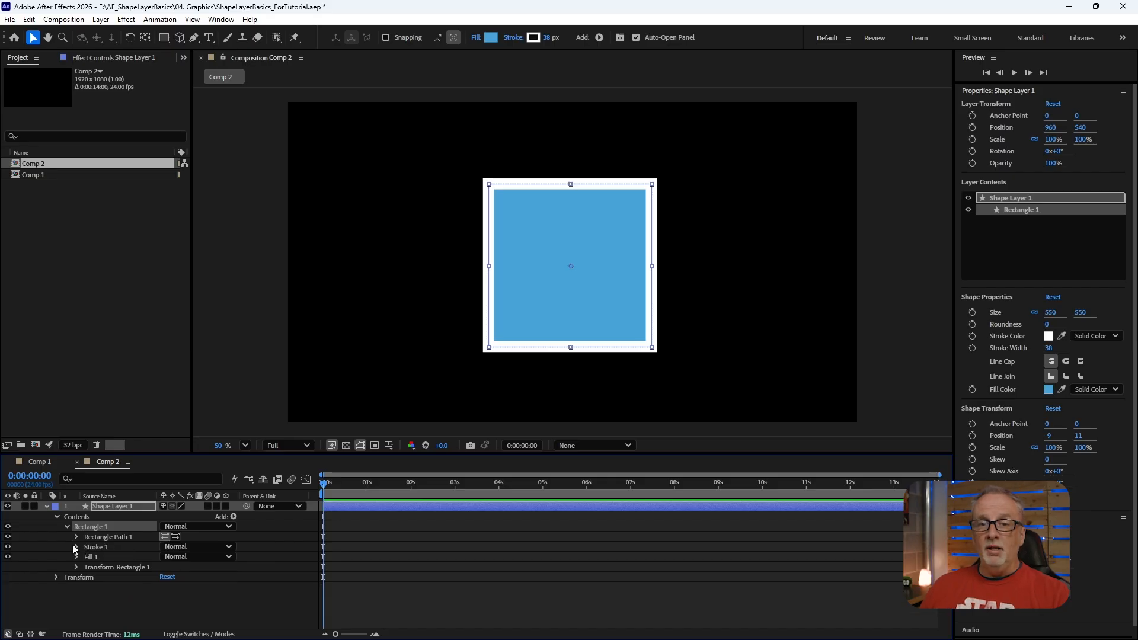
click(76, 546)
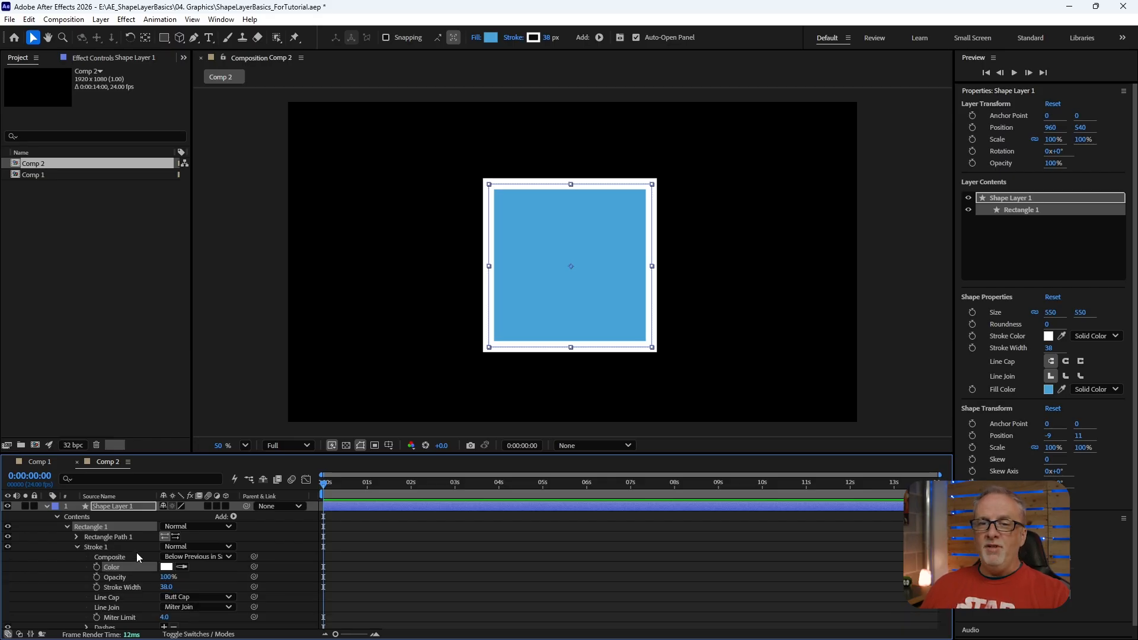
scroll(136, 552, down, 1)
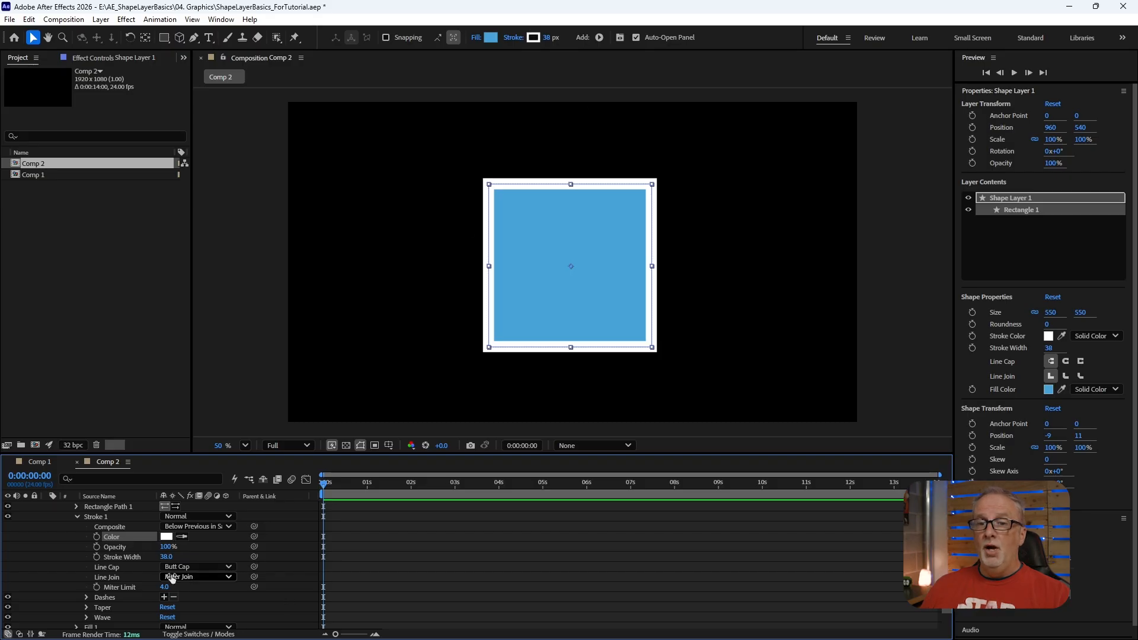
click(167, 537)
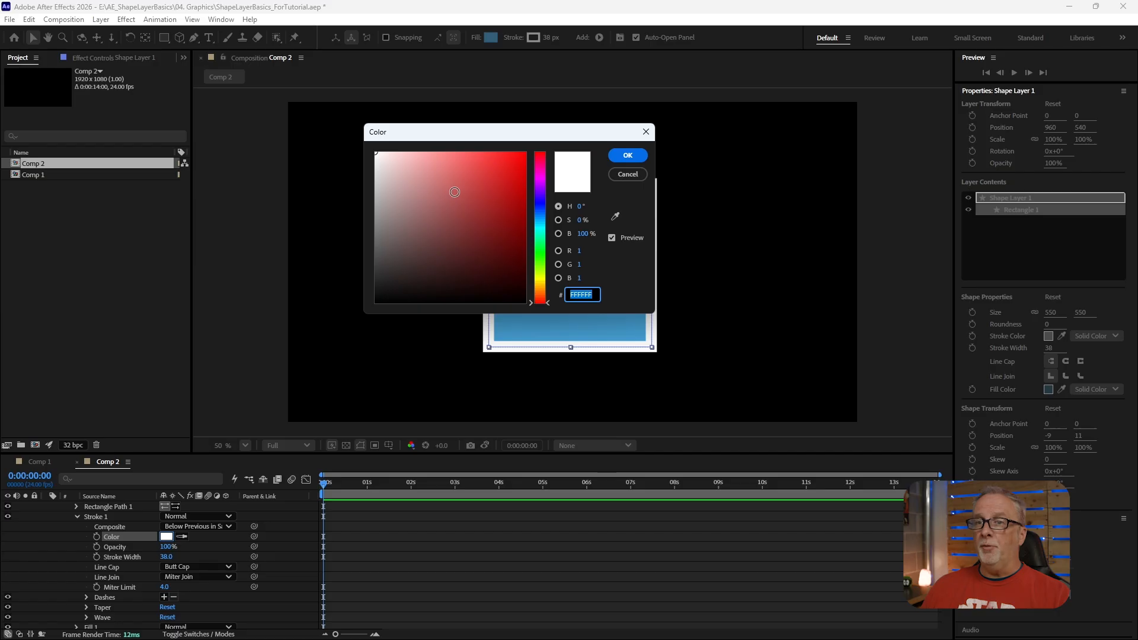
click(629, 156)
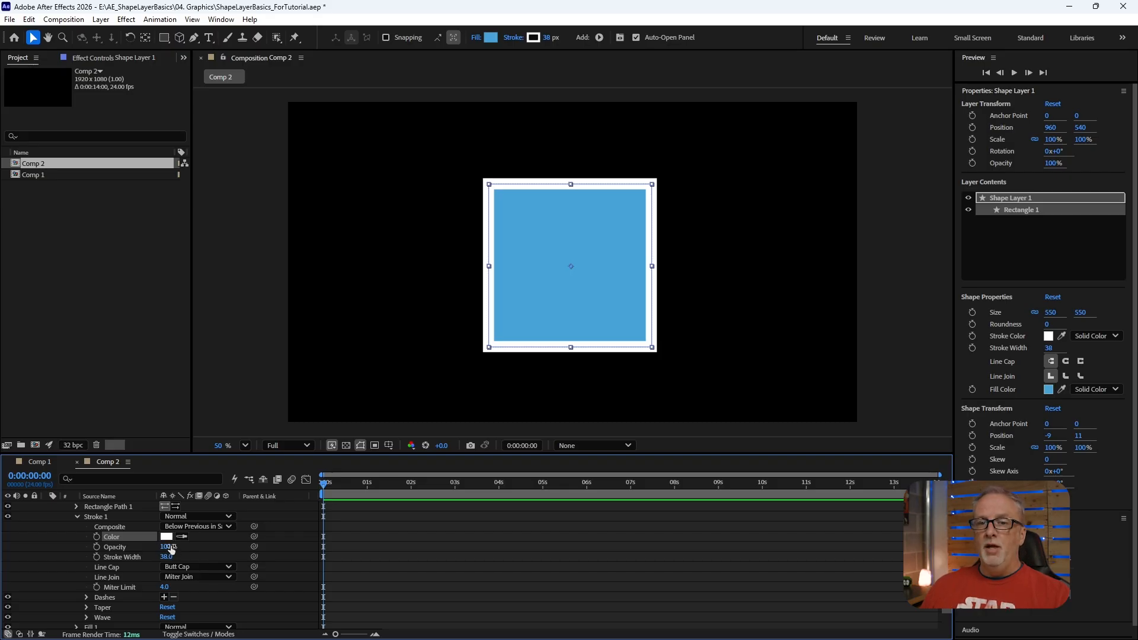
mouse_move(172, 548)
mouse_down()
mouse_move(111, 547)
mouse_move(202, 554)
mouse_up()
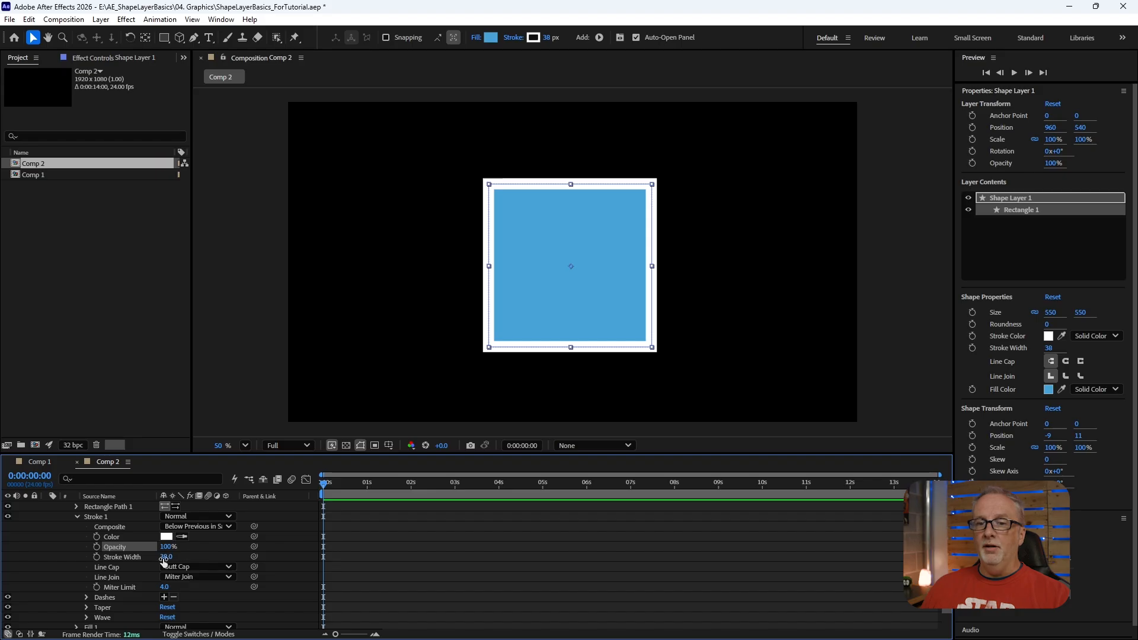
mouse_move(166, 557)
mouse_down()
mouse_move(156, 558)
mouse_move(185, 560)
mouse_up()
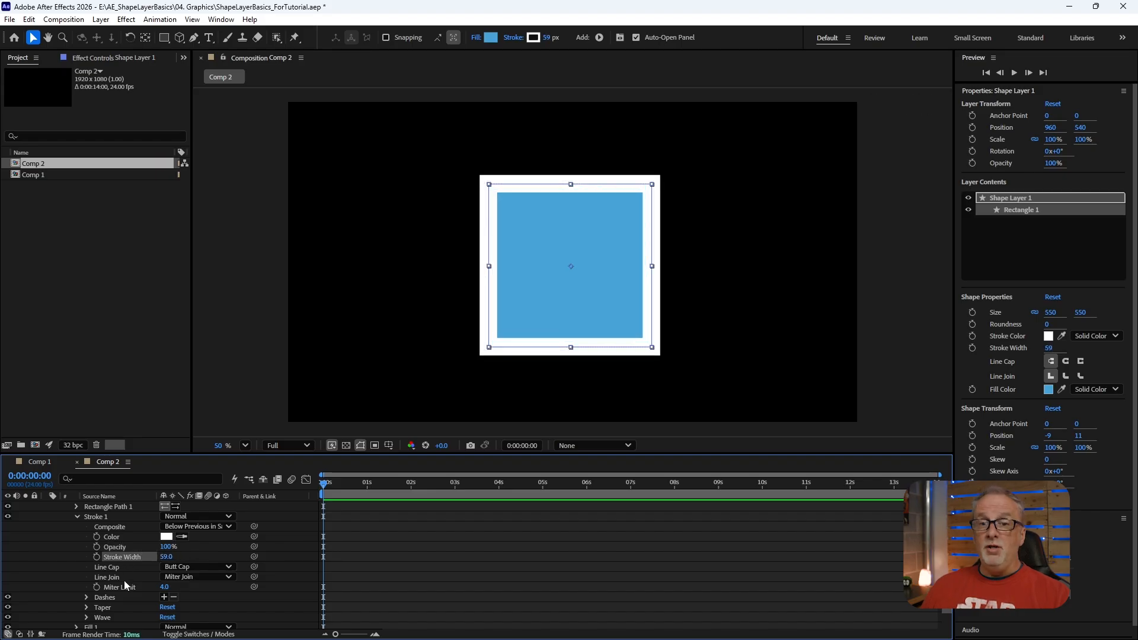
scroll(122, 591, down, 1)
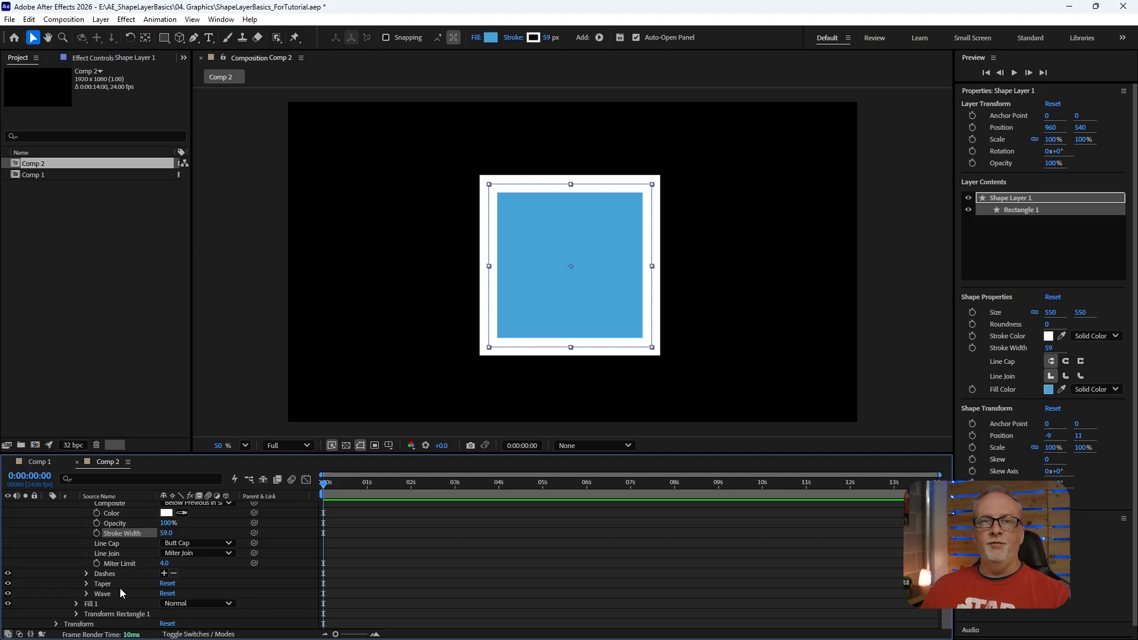
scroll(70, 545, up, 2)
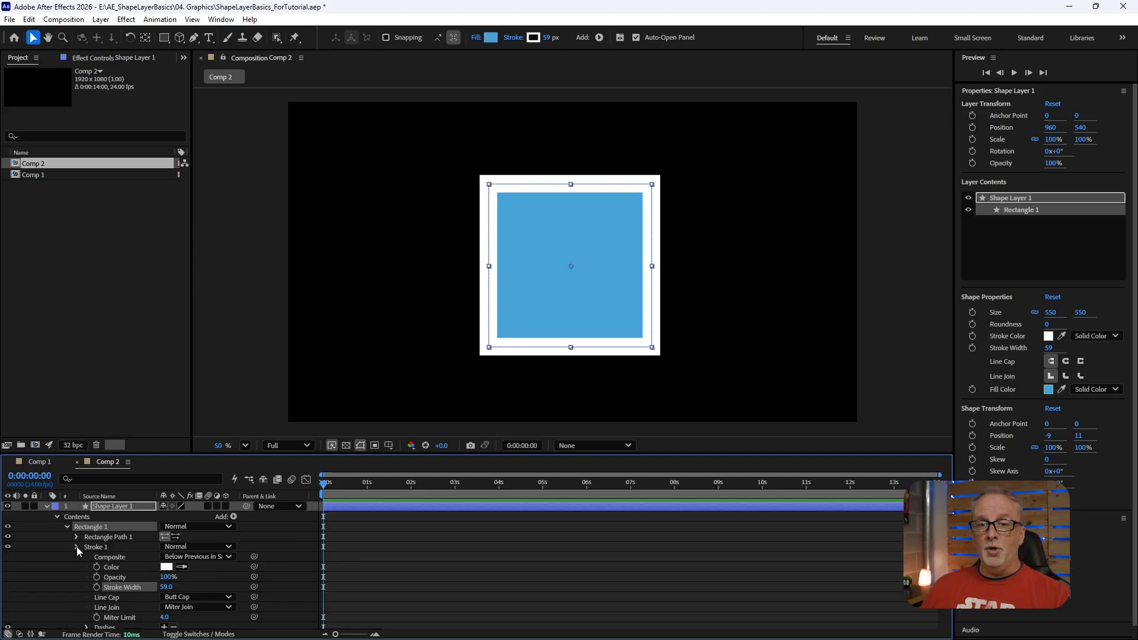
click(77, 547)
Step: Try lowering the opacity of the rectangle's fill and undo the change
click(77, 557)
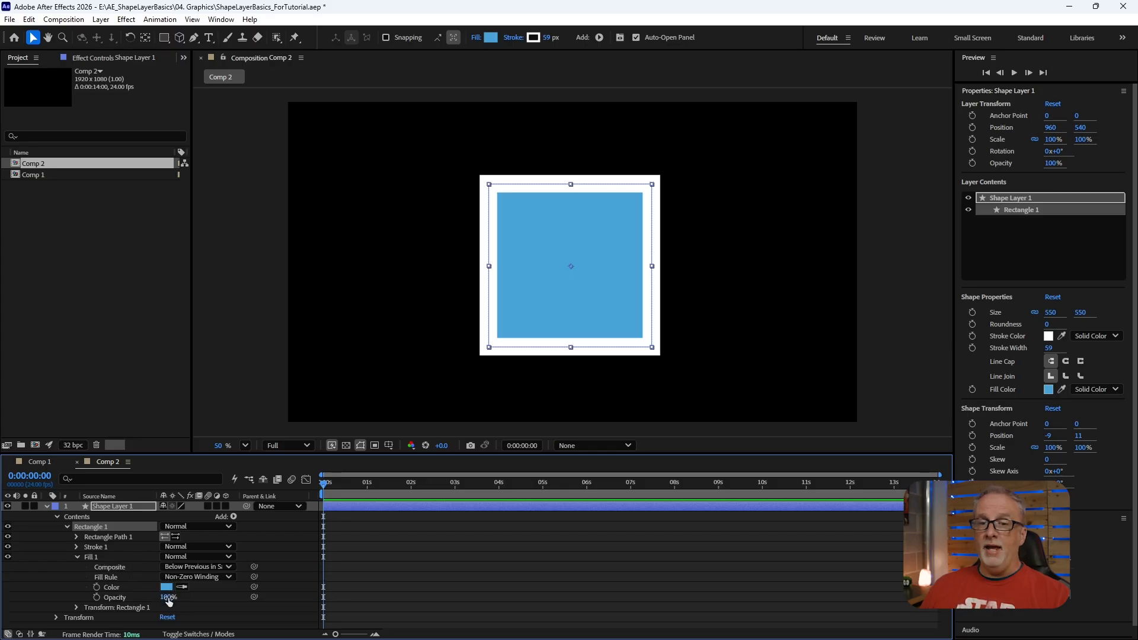
drag(169, 598, 79, 598)
key(ctrl+z)
click(77, 558)
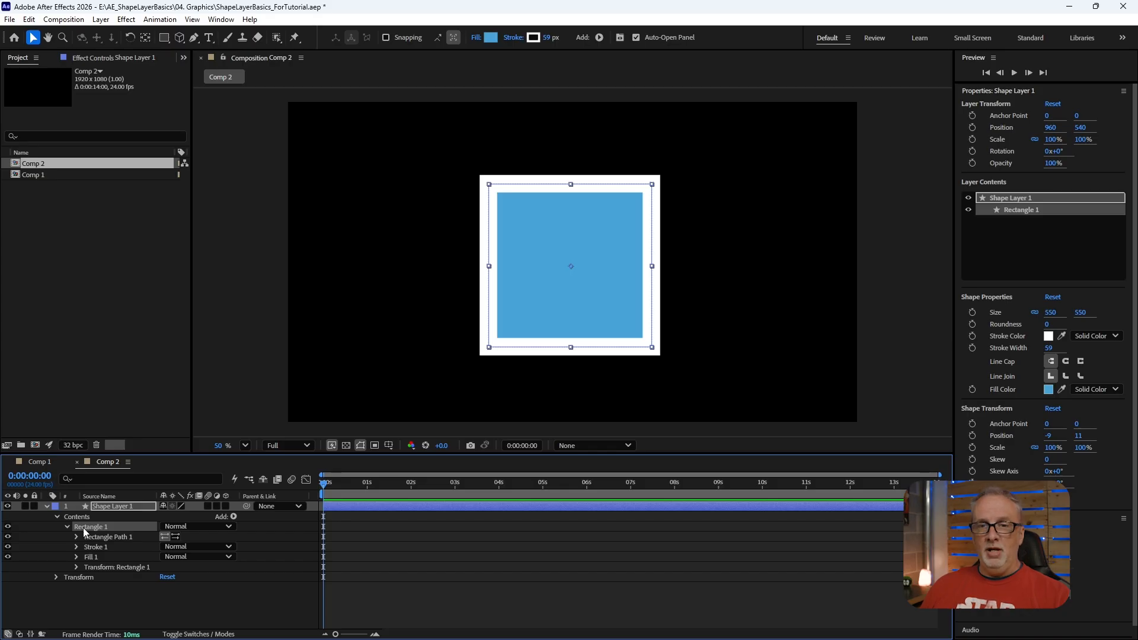
Step: Select the whole Shape Layer 1 instead of the rectangle inside it
click(120, 506)
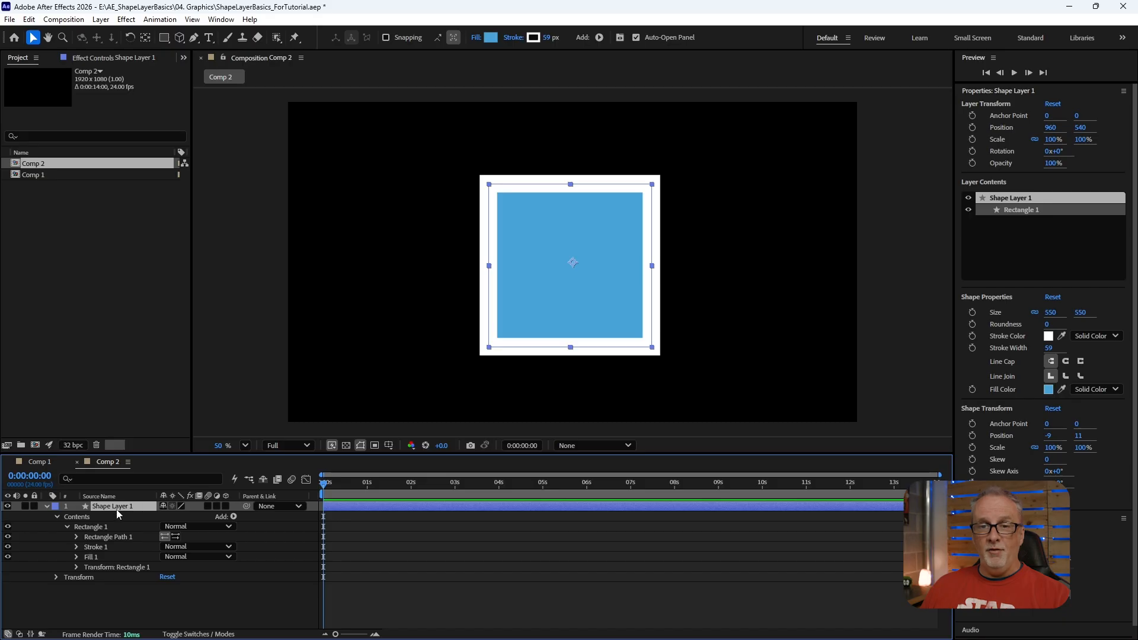
Step: Examine the layer-level transform properties of Shape Layer 1, and the separate transform properties of Rectangle 1 inside it
click(56, 577)
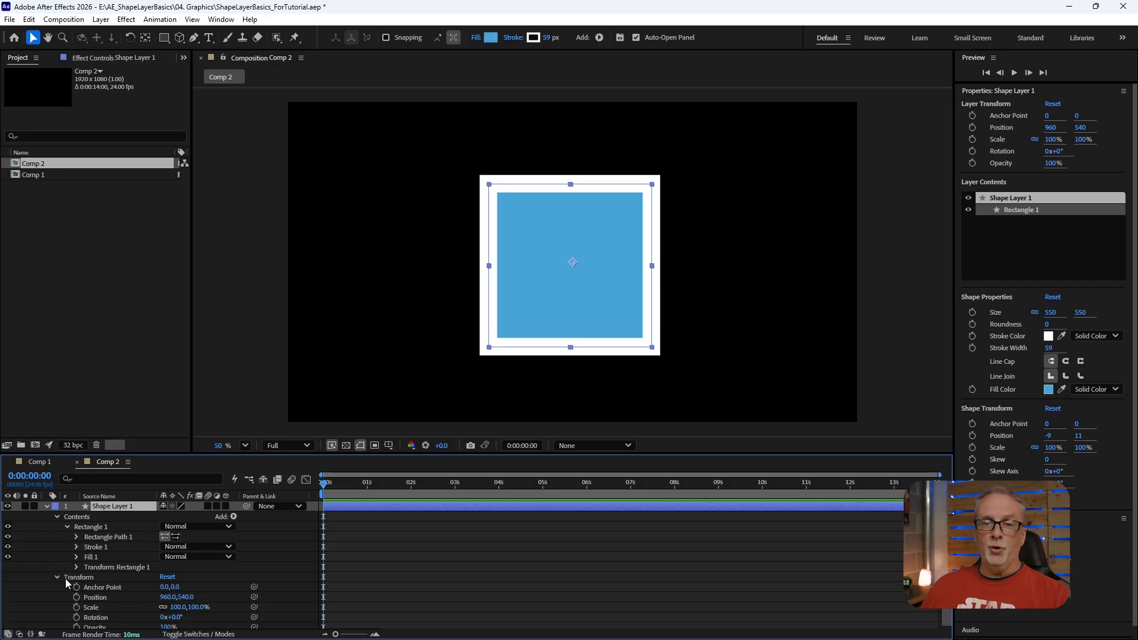
scroll(123, 584, down, 1)
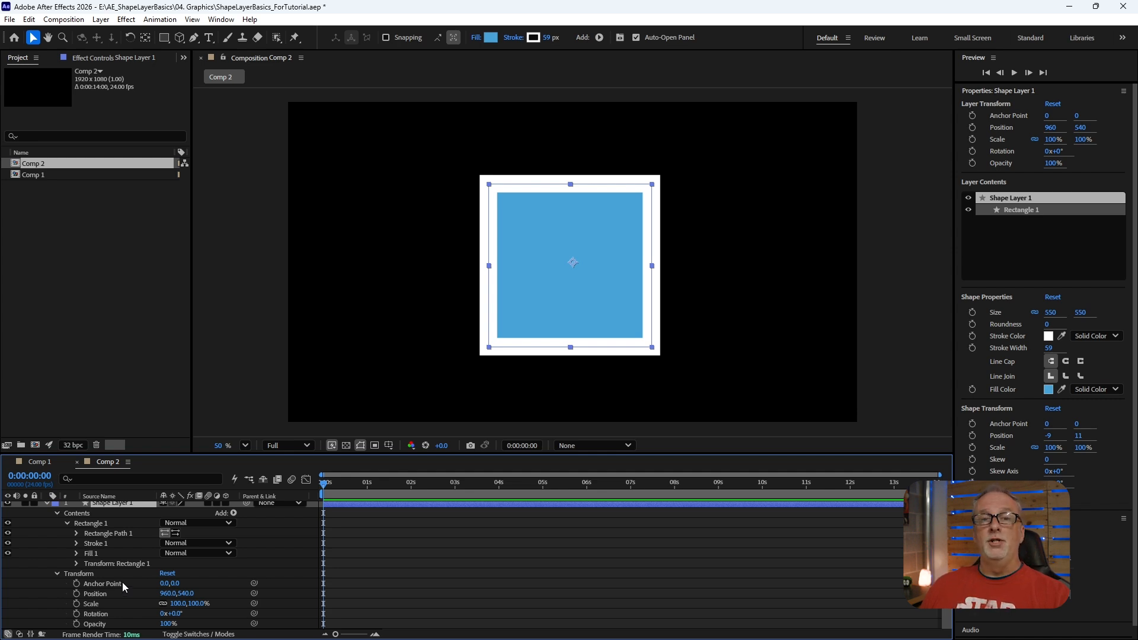
click(57, 575)
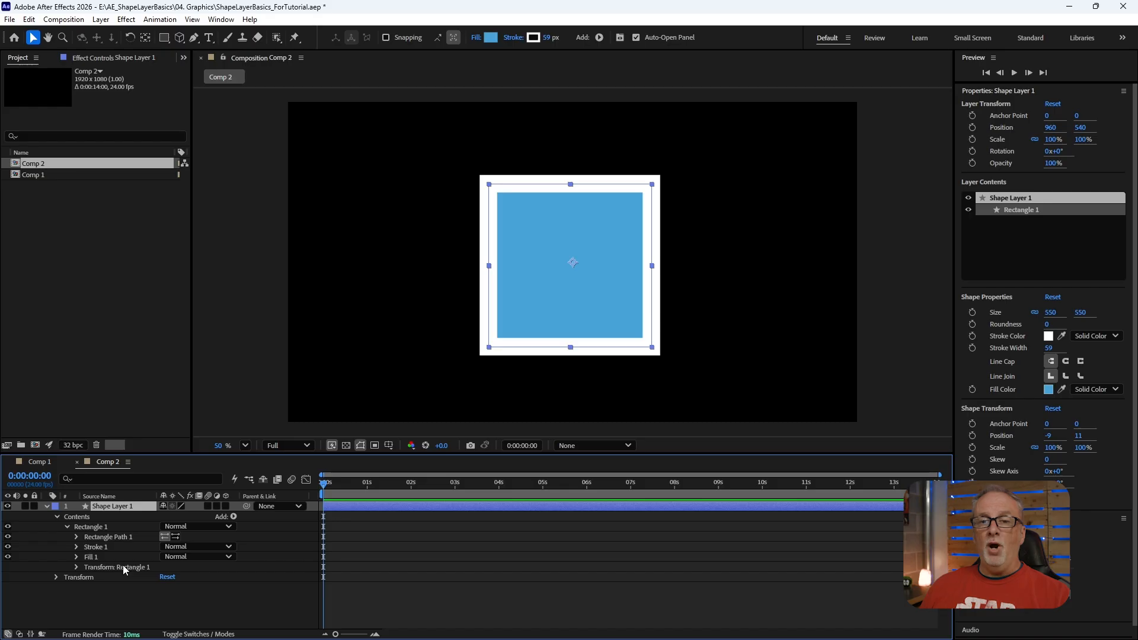
click(74, 567)
scroll(65, 553, down, 2)
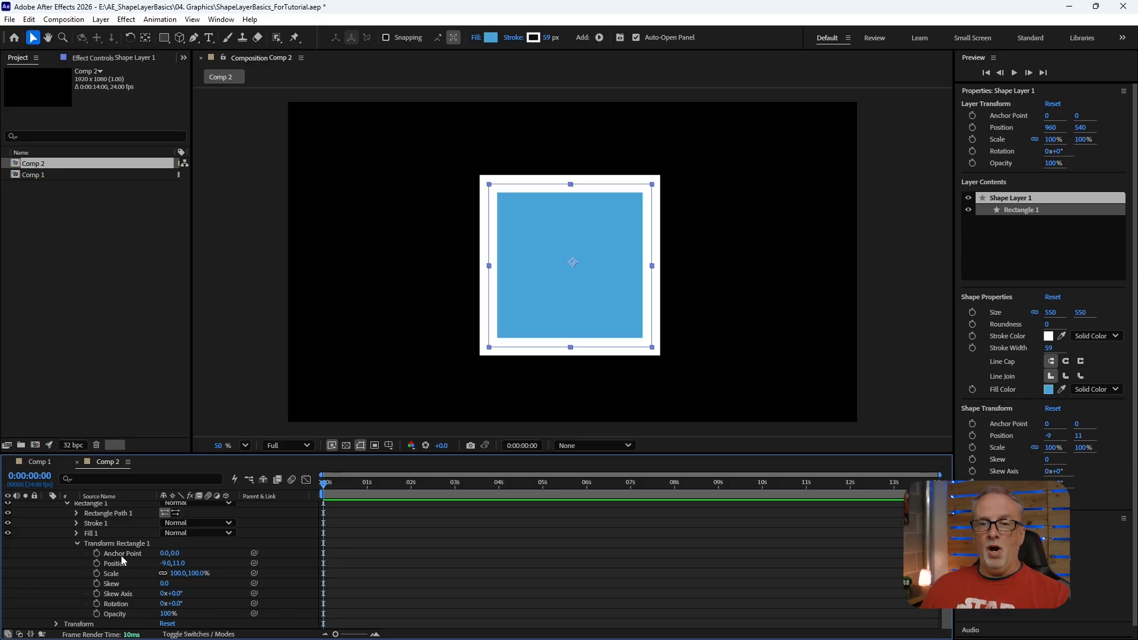
scroll(124, 571, up, 2)
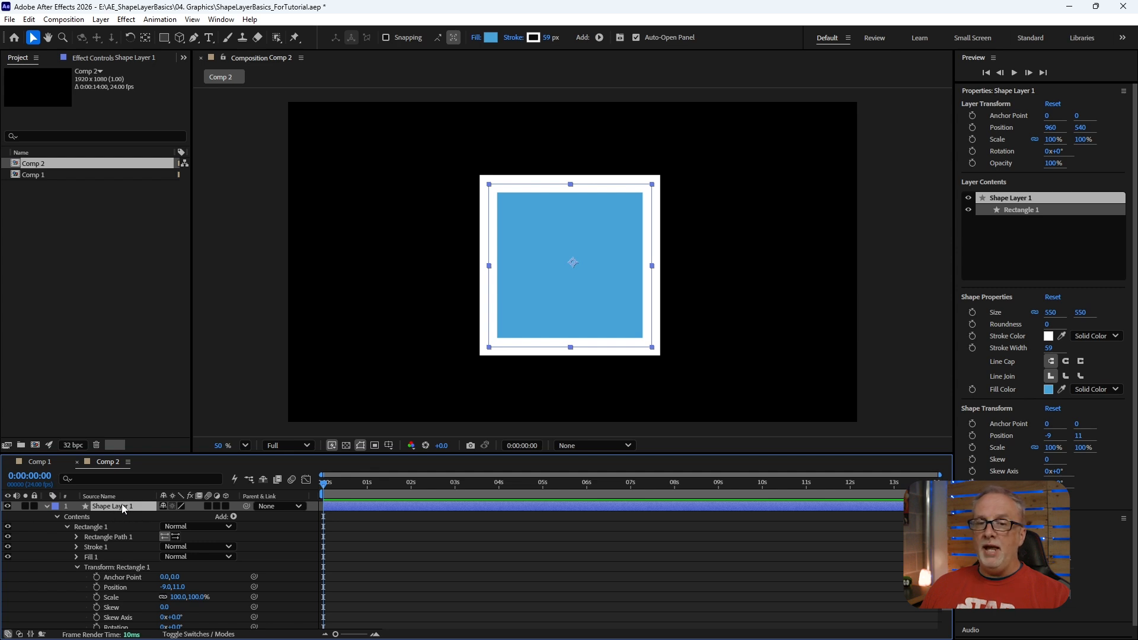
scroll(134, 554, down, 2)
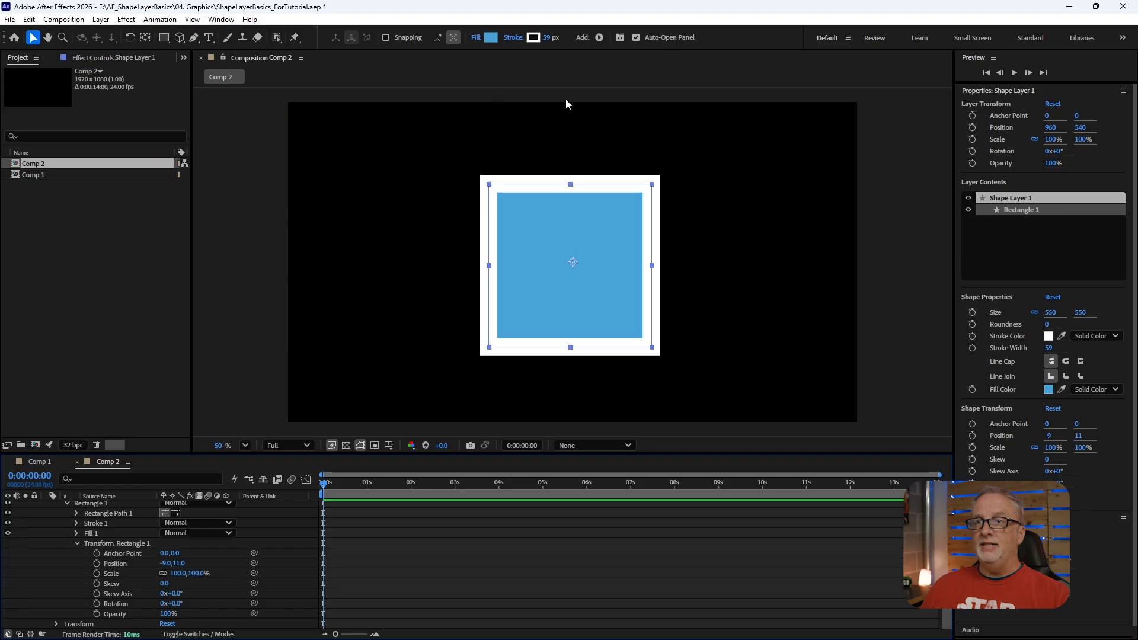
Step: Try shifting the rectangle down through its own transform position, and set that position to 0, 0
click(116, 565)
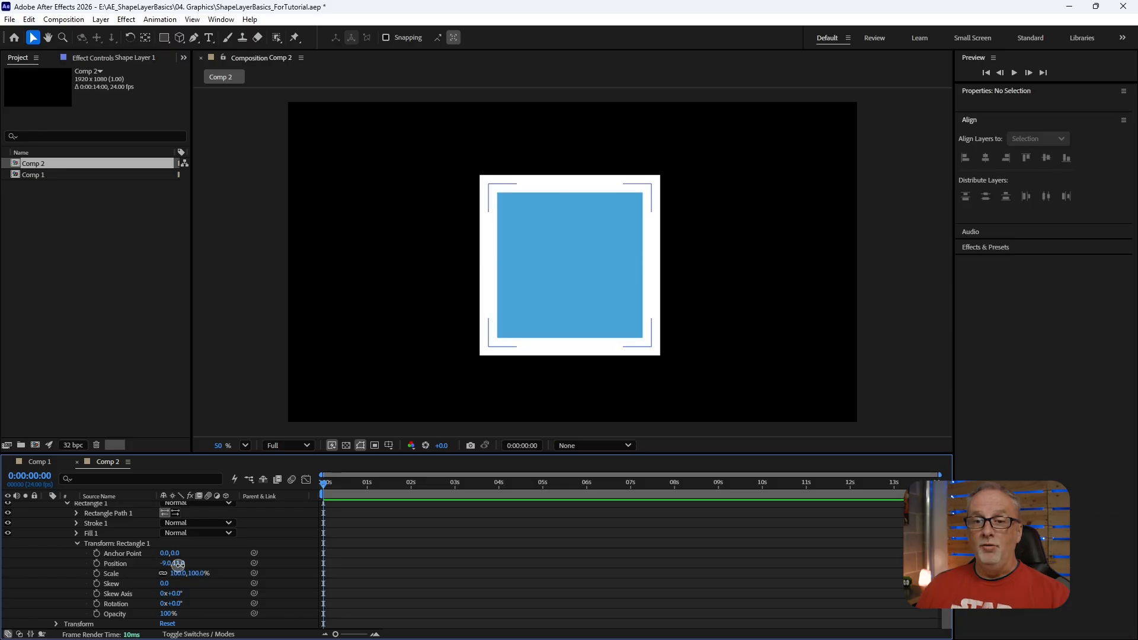
drag(178, 563, 207, 563)
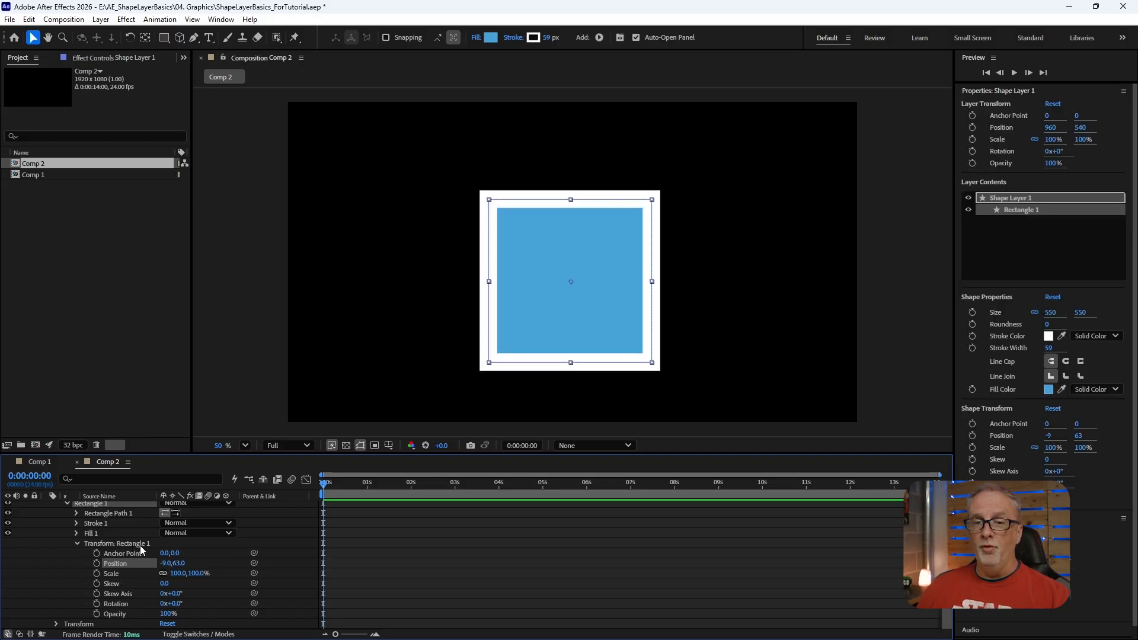
click(167, 564)
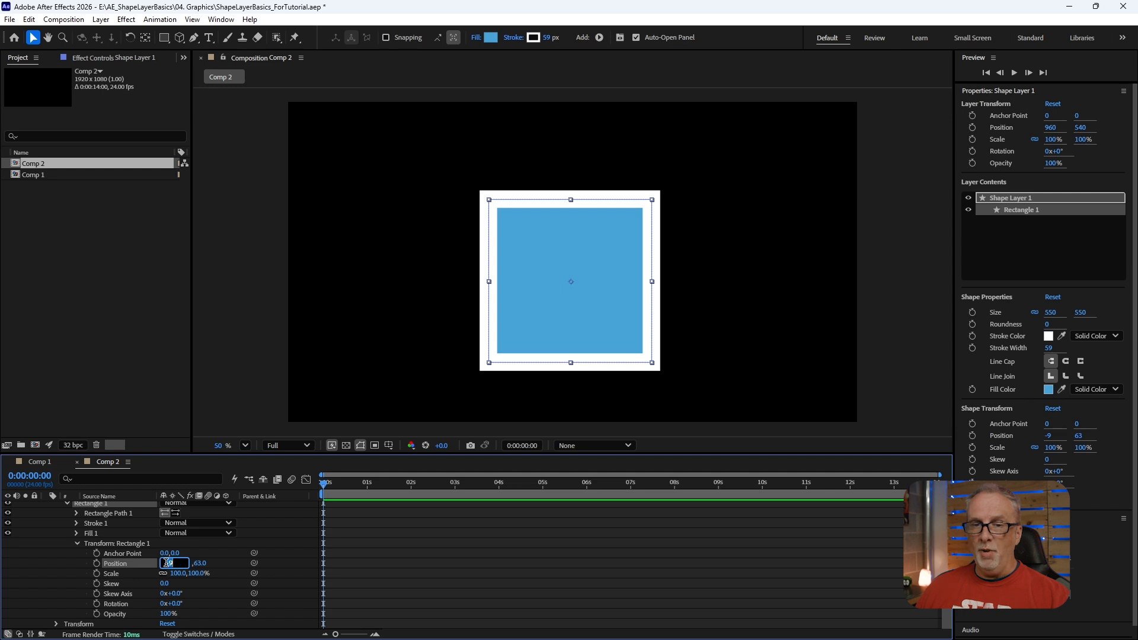
text(0)
key(Tab)
text(0)
key(Tab)
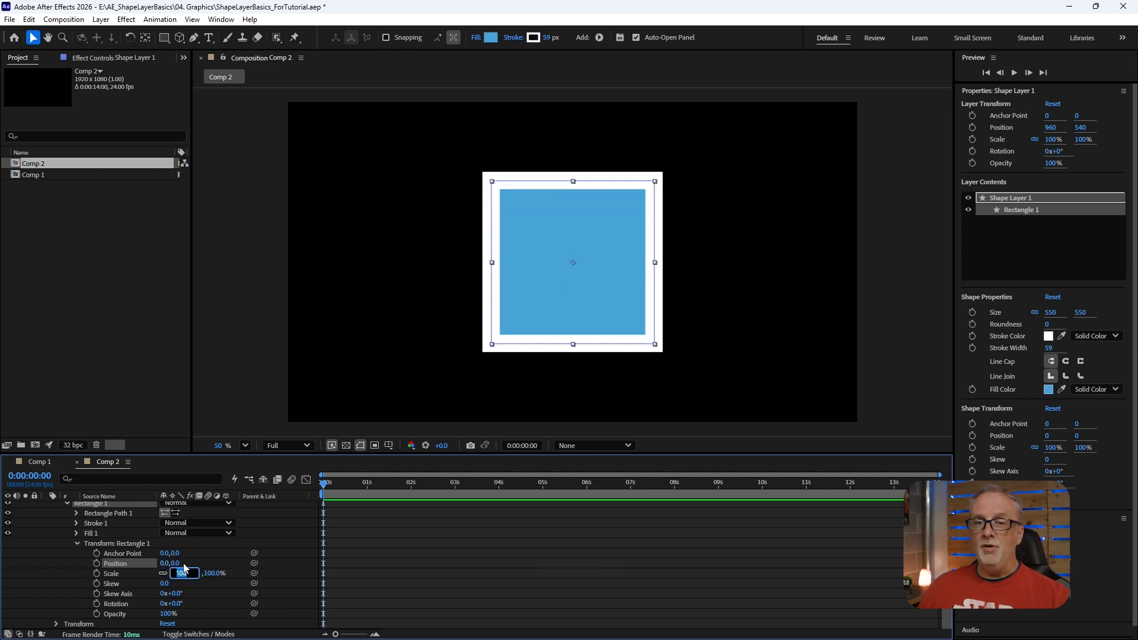
click(185, 563)
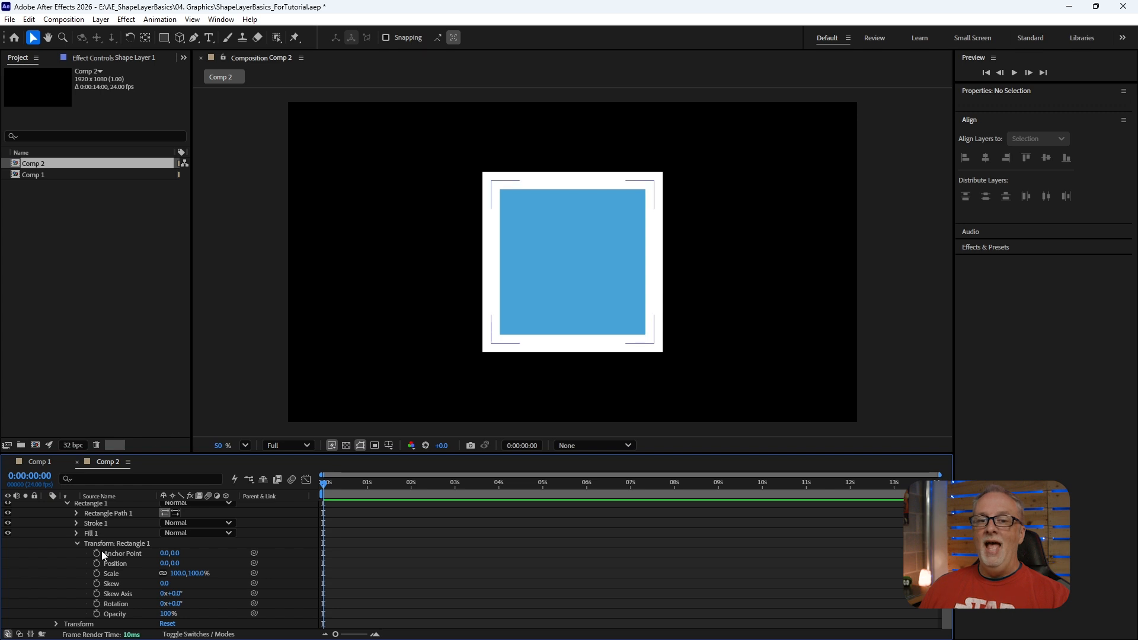
Step: Compare the rectangle's own transform position with the layer-level transform position of Shape Layer 1
scroll(103, 519, up, 2)
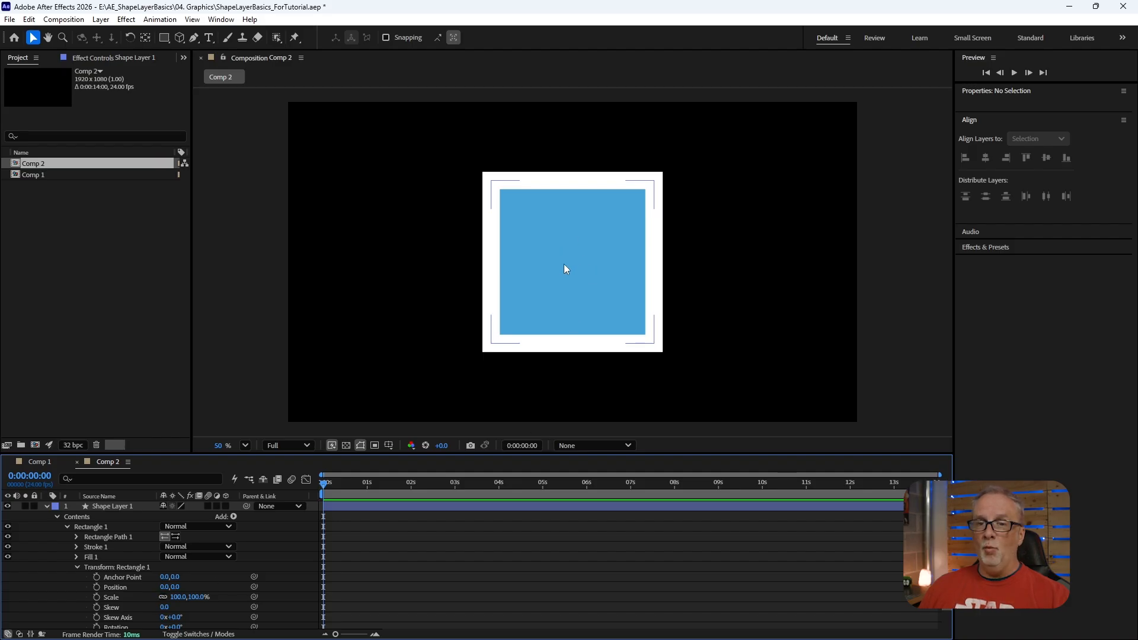
scroll(183, 584, down, 2)
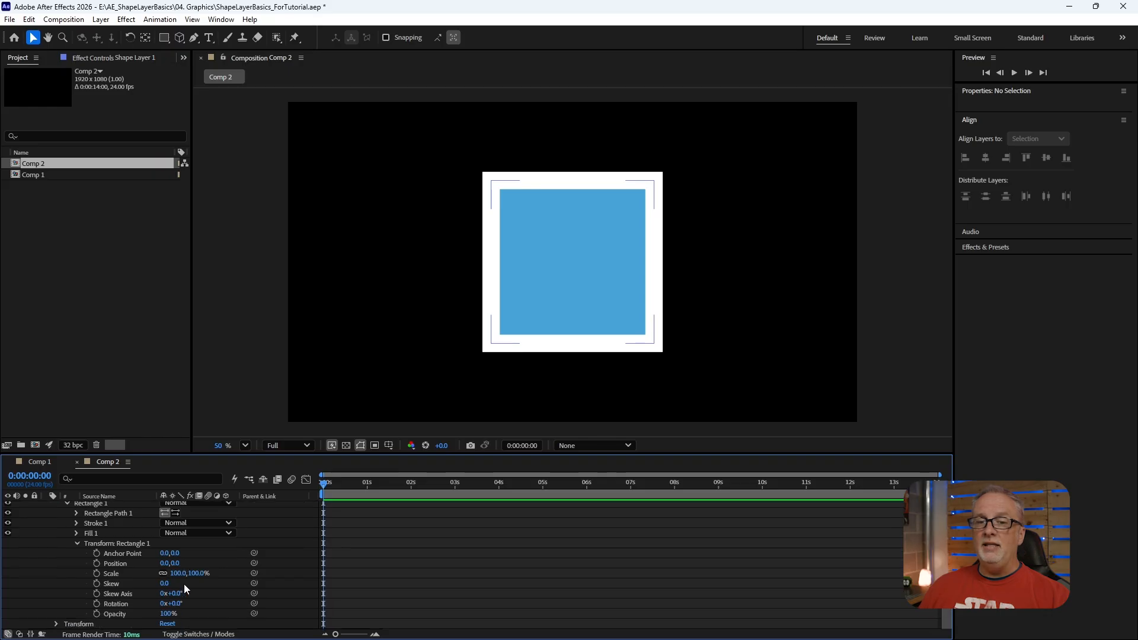
click(55, 624)
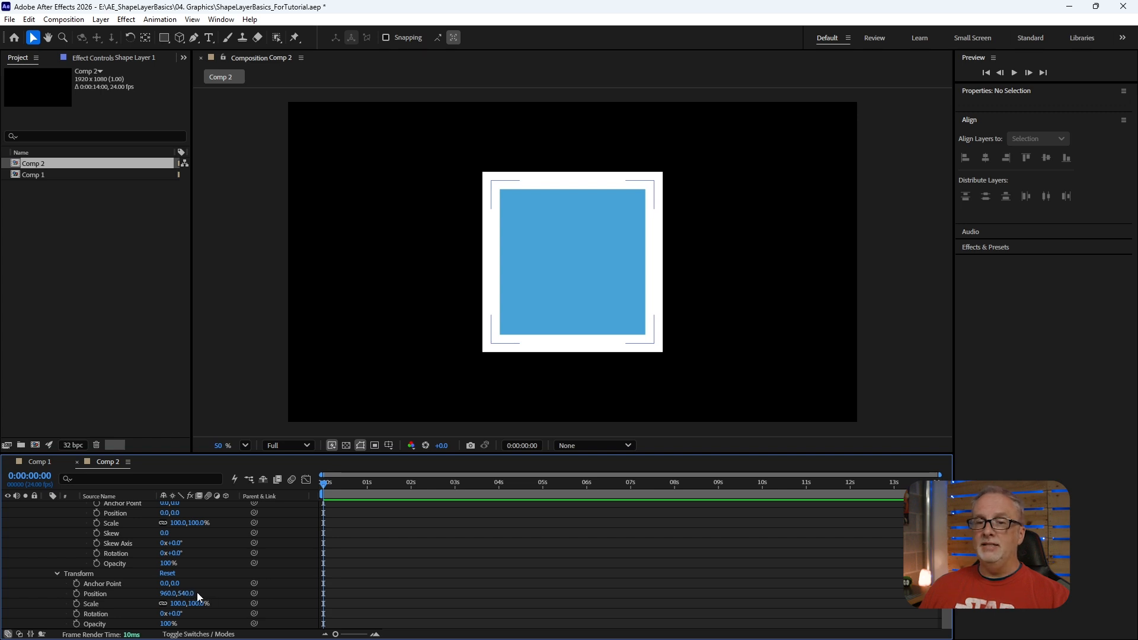
click(297, 280)
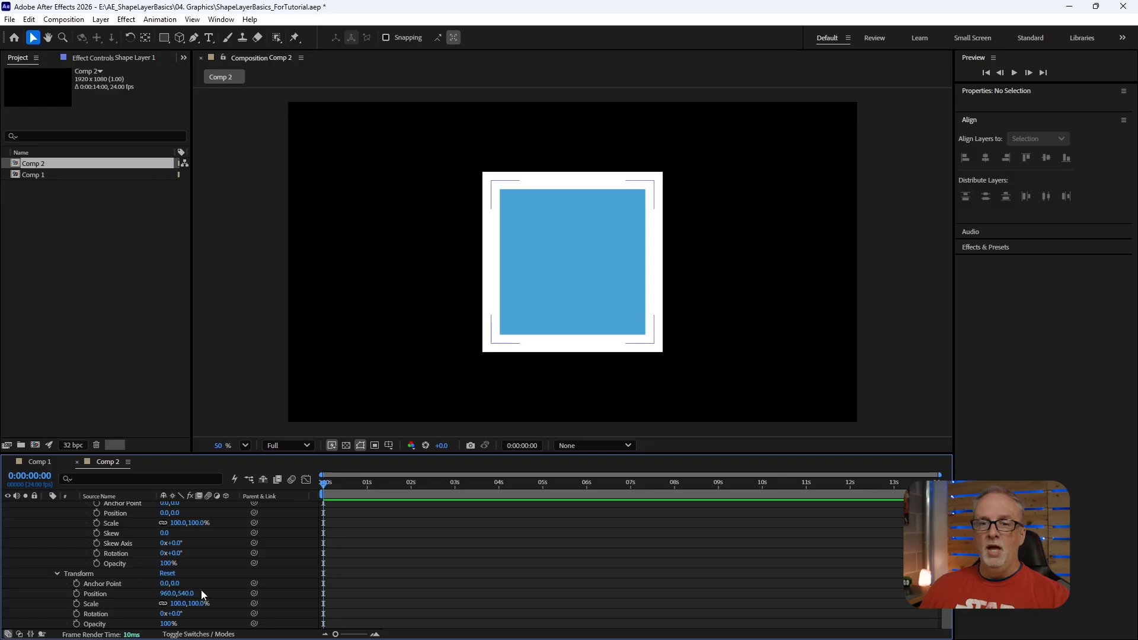
click(57, 573)
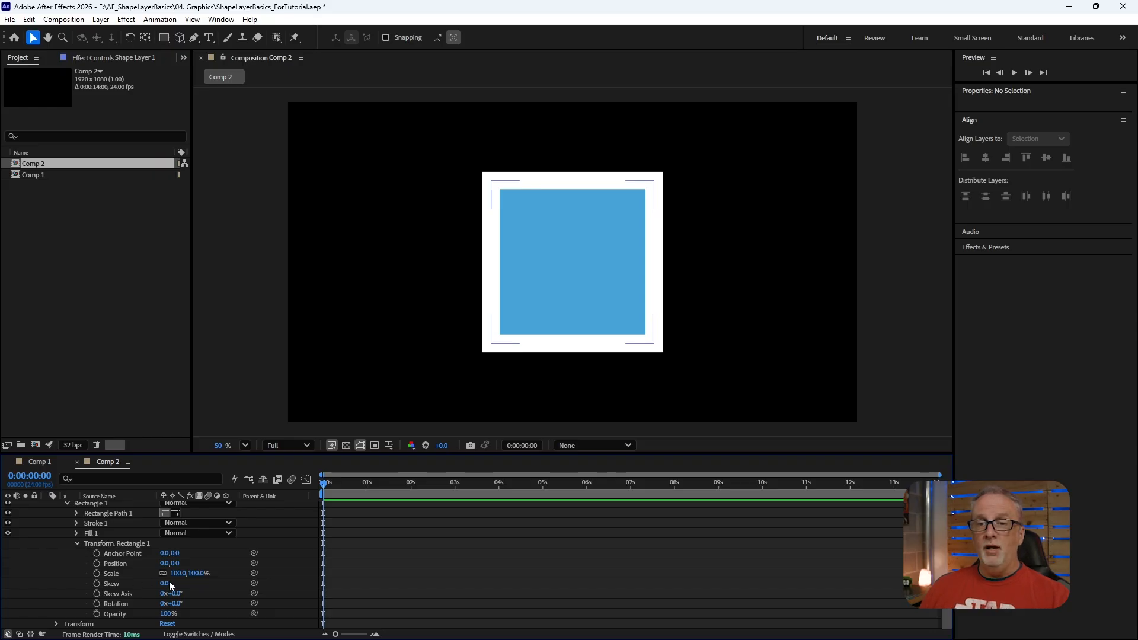
Step: Try skewing the rectangle by 40 with a skew axis of 18°, and undo both changes
mouse_move(169, 583)
mouse_down()
mouse_move(231, 592)
mouse_move(172, 591)
mouse_move(186, 590)
mouse_up()
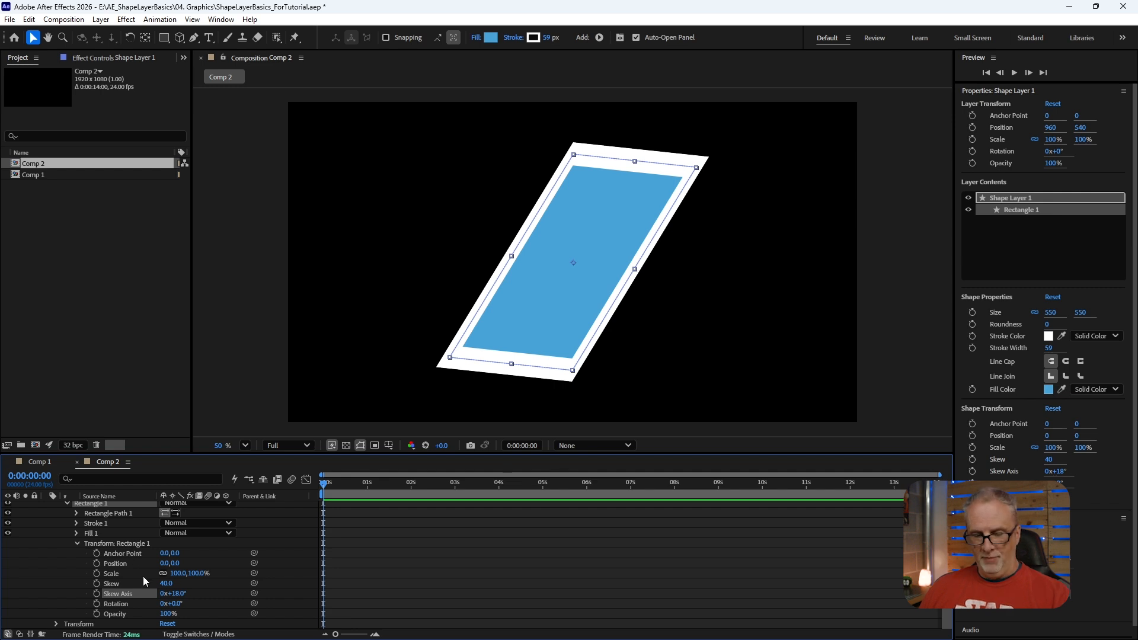
key(ctrl+z)
key(ctrl+z)
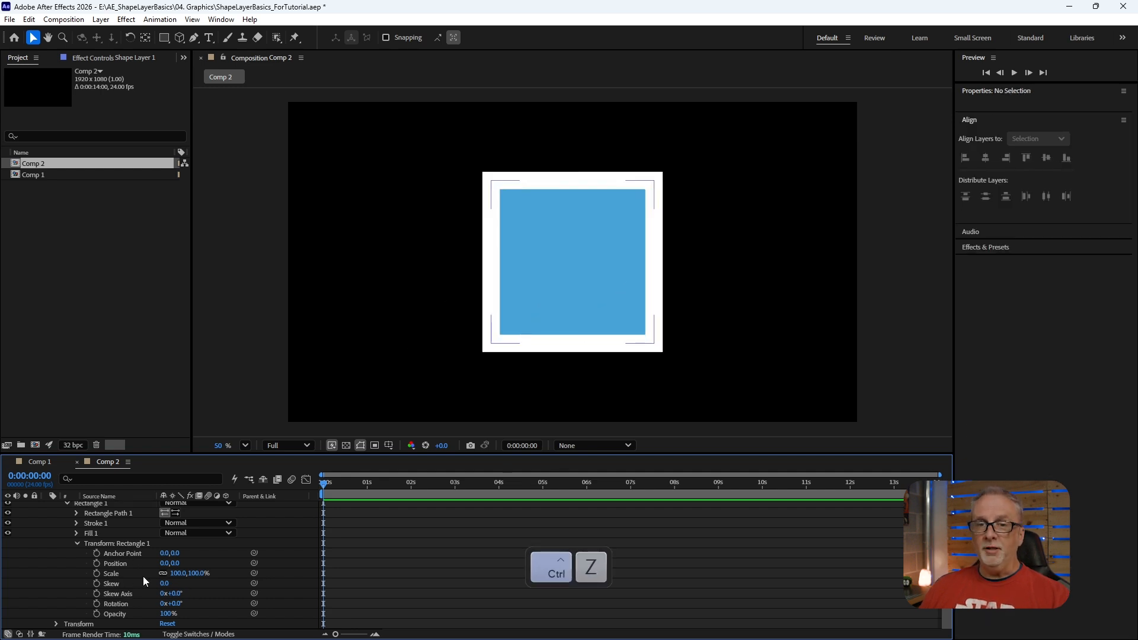
Step: Collapse the rectangle's properties and draw an ellipse about 442 by 426 inside Shape Layer 1, beside the rectangle's left edge
click(76, 543)
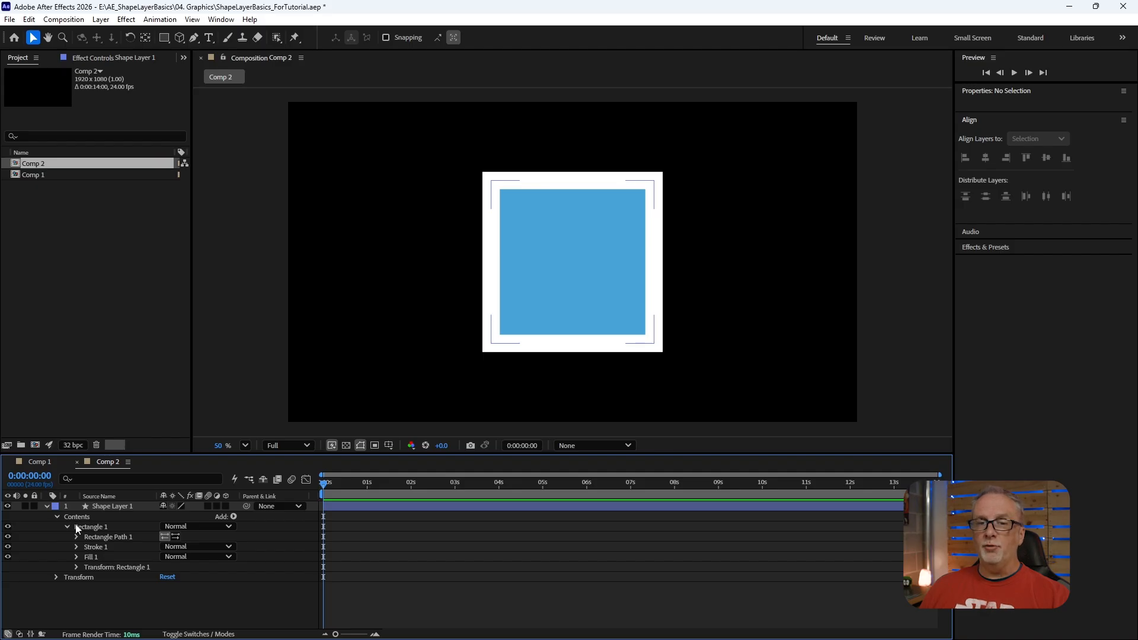
click(66, 527)
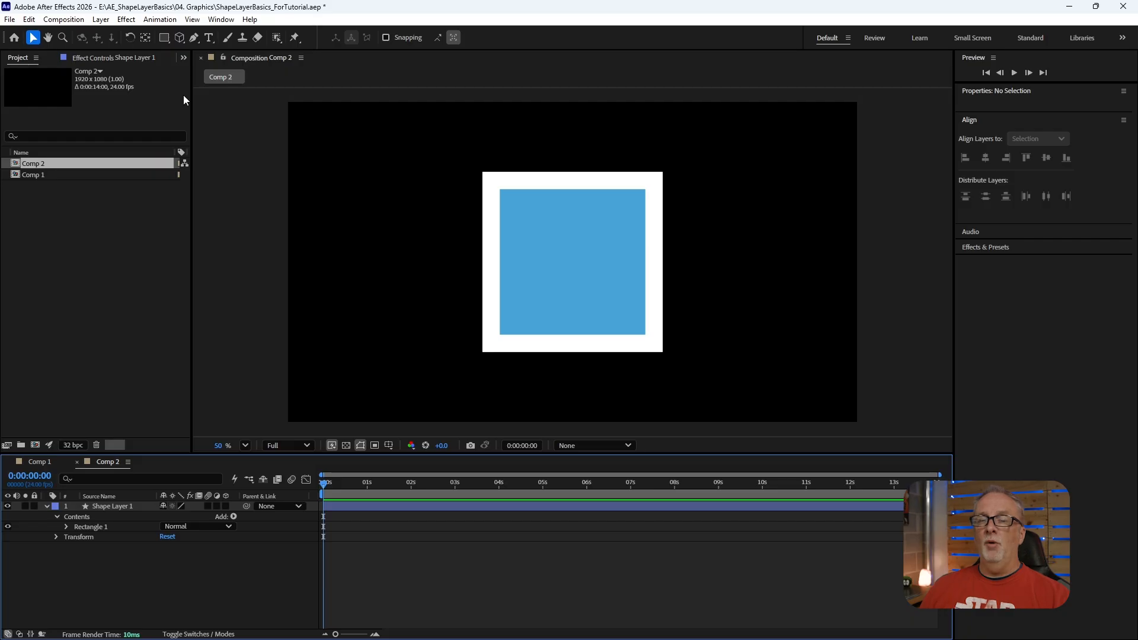
click(165, 41)
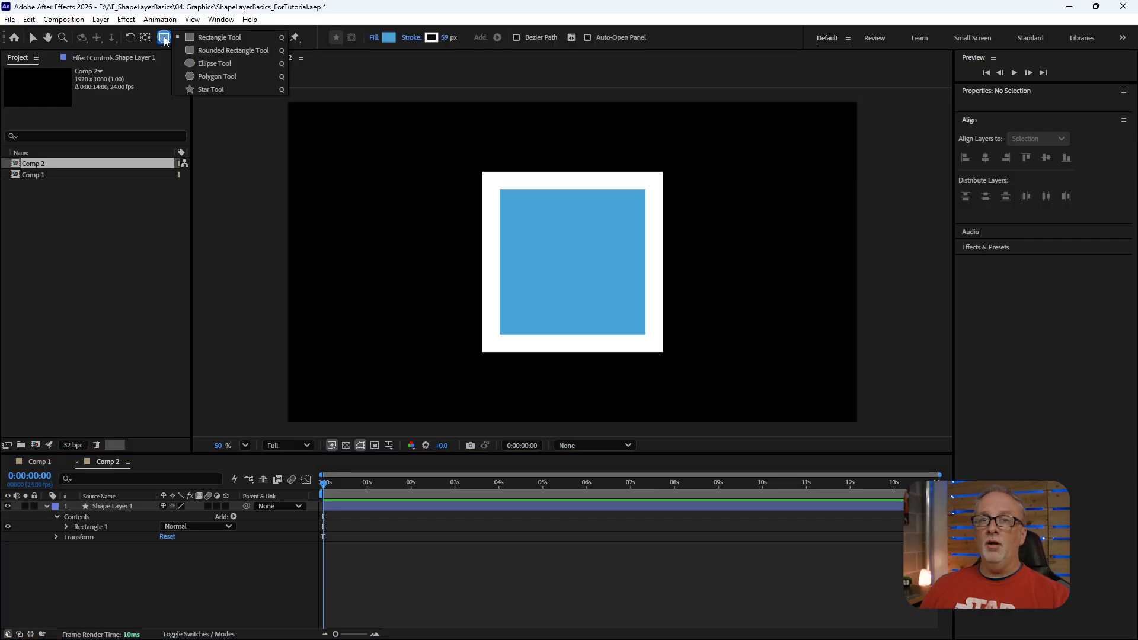
click(214, 64)
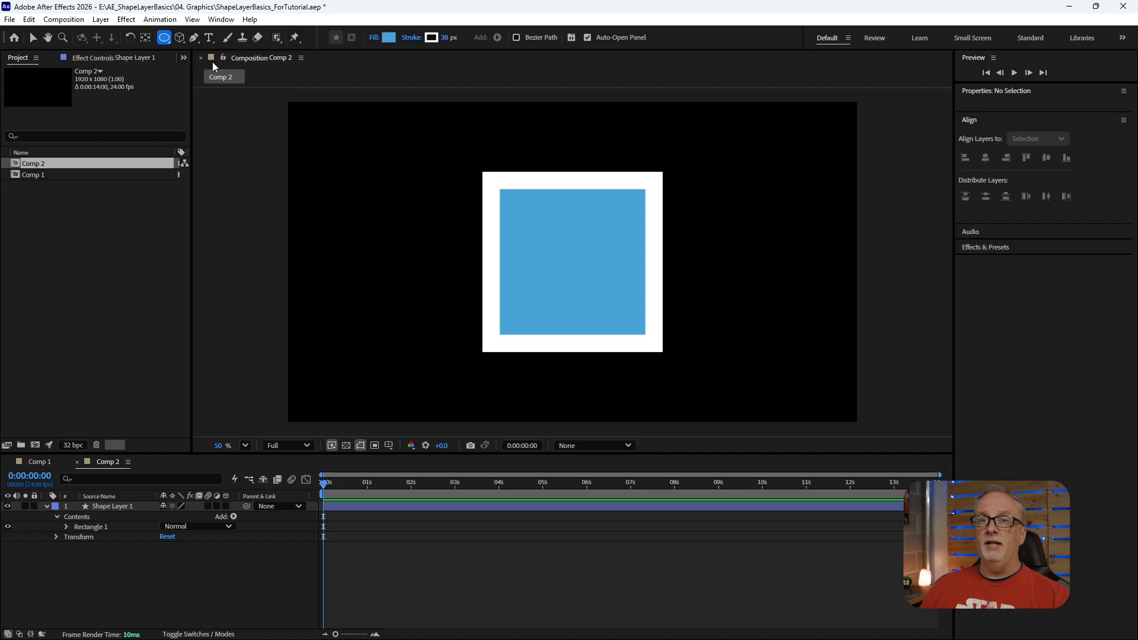
click(119, 505)
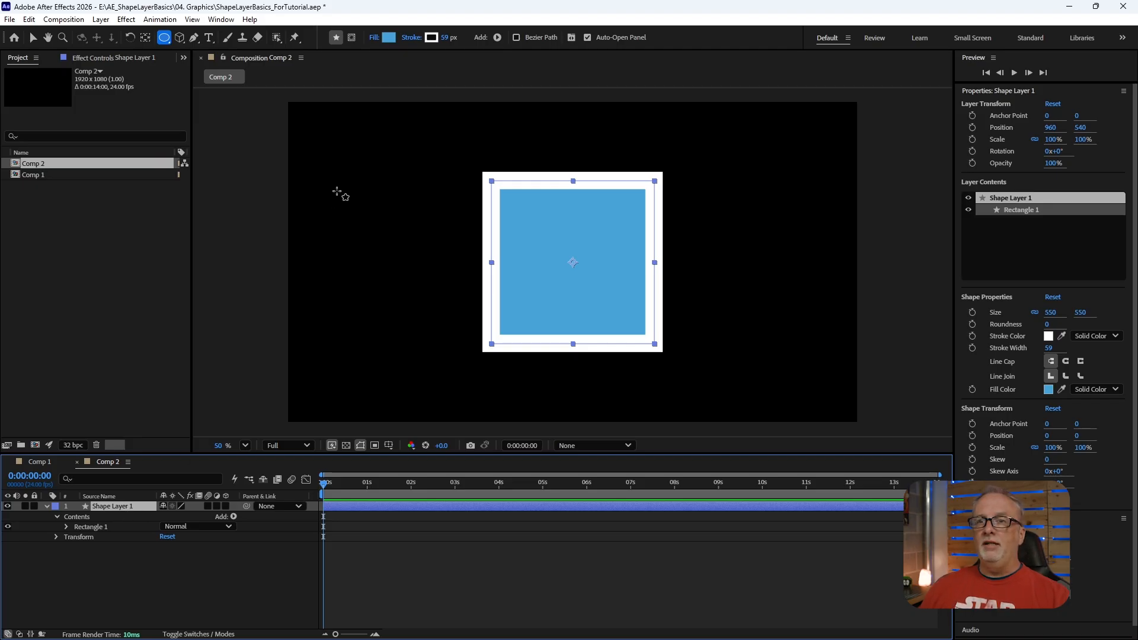
drag(332, 189, 462, 314)
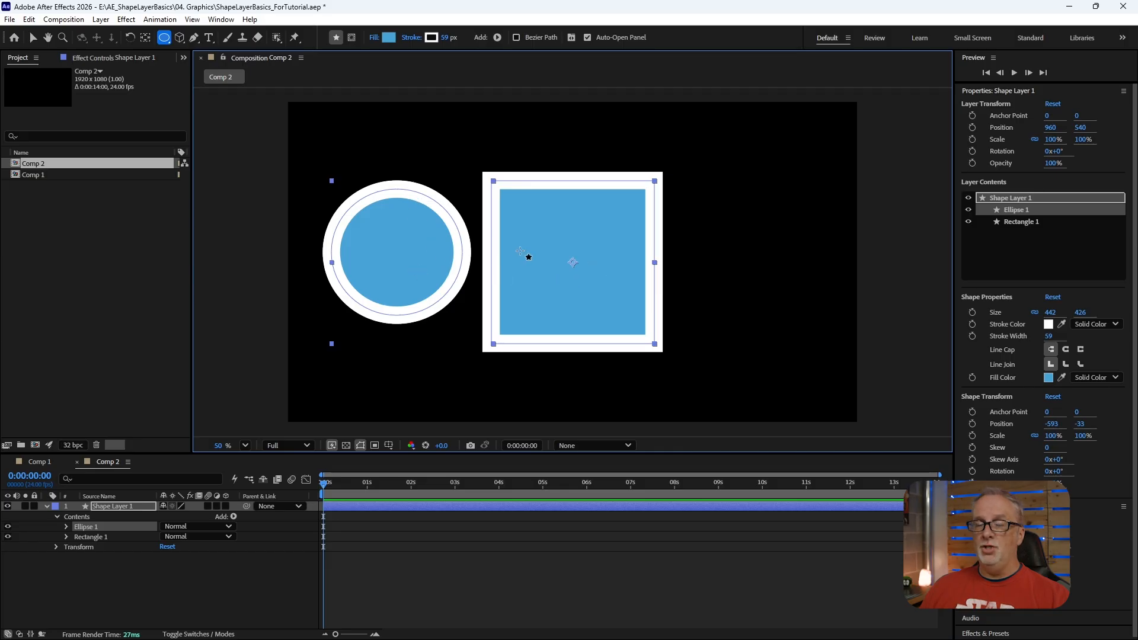
Step: Move the ellipse to the other side of the rectangle by setting its own transform position to 522, 15
click(119, 507)
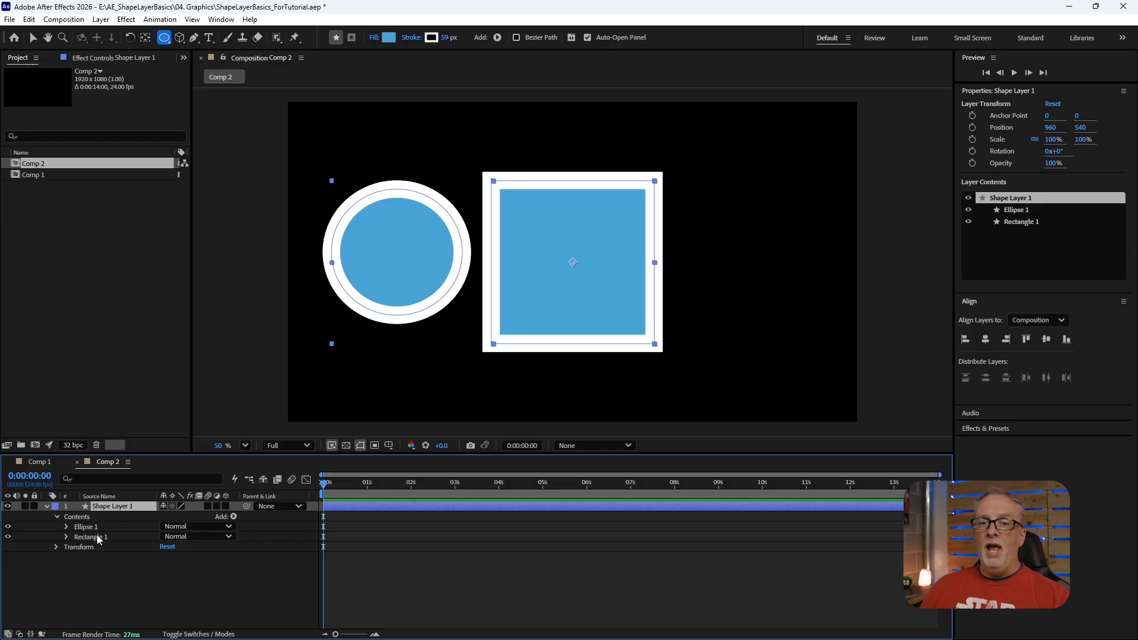
click(65, 527)
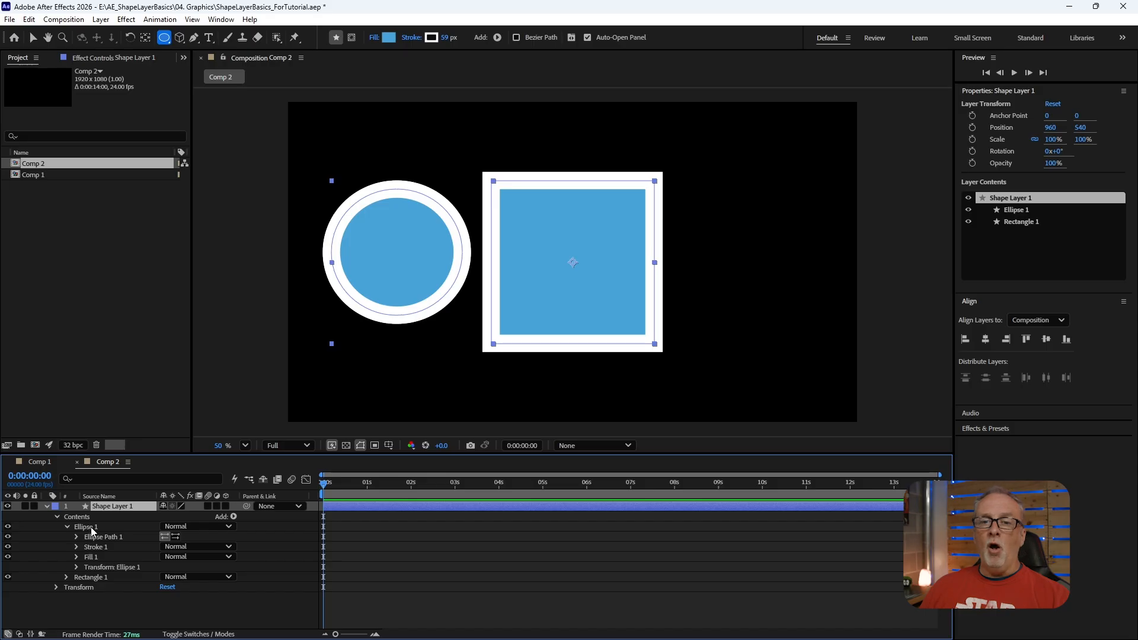
click(76, 566)
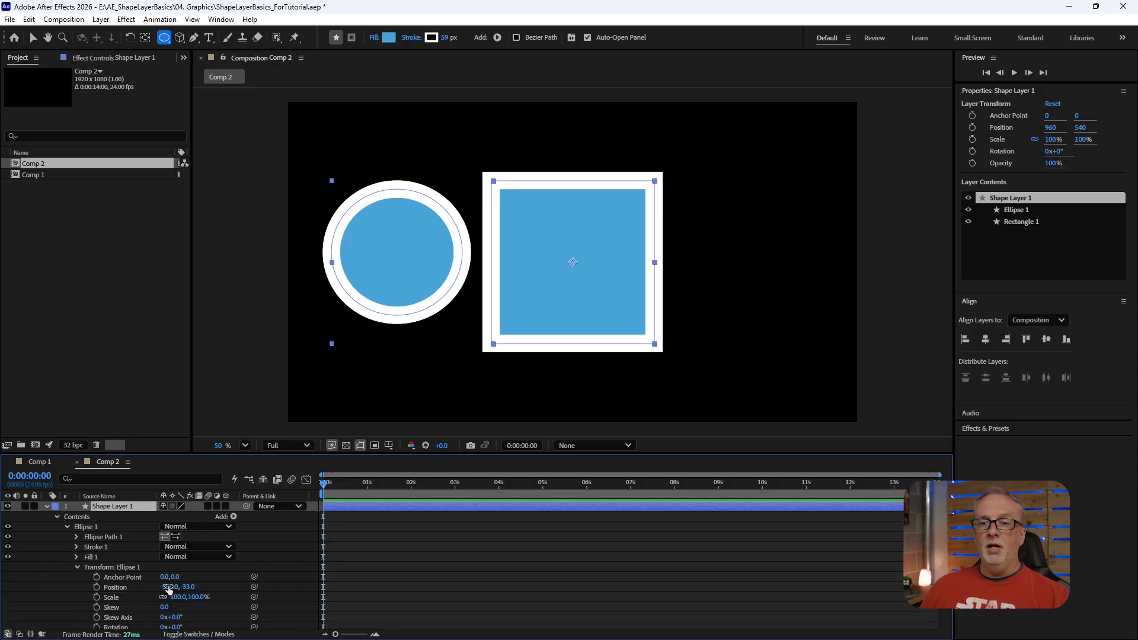
drag(168, 587, 820, 600)
drag(185, 587, 214, 586)
Step: Move the rectangle away from the ellipse by setting its own transform position to -275, 7
scroll(55, 564, down, 2)
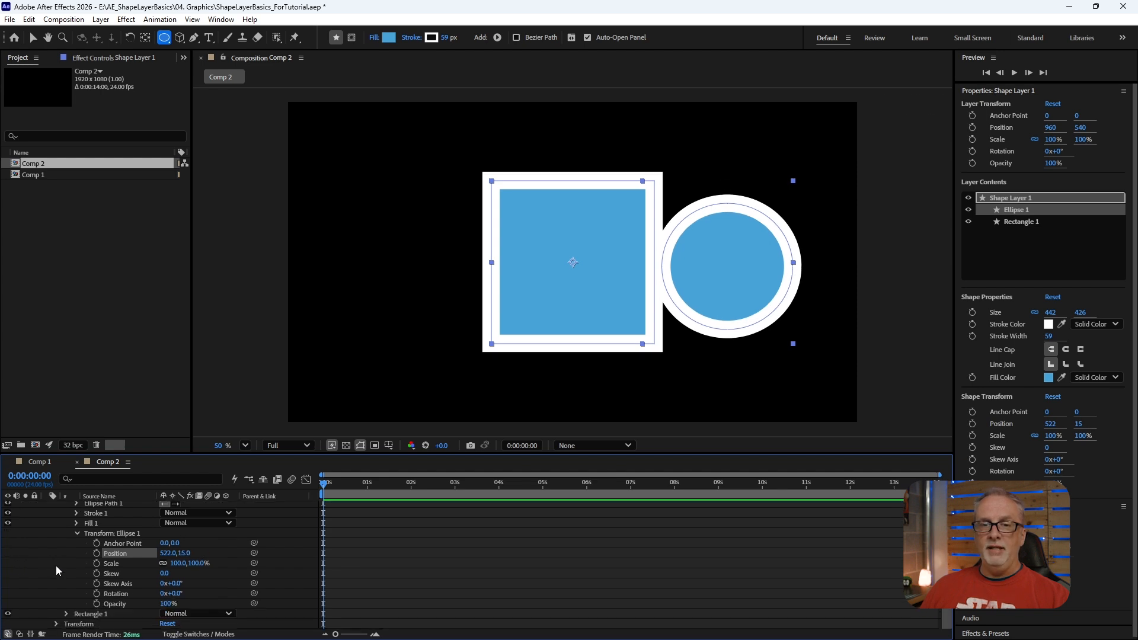
click(63, 612)
scroll(67, 528, down, 4)
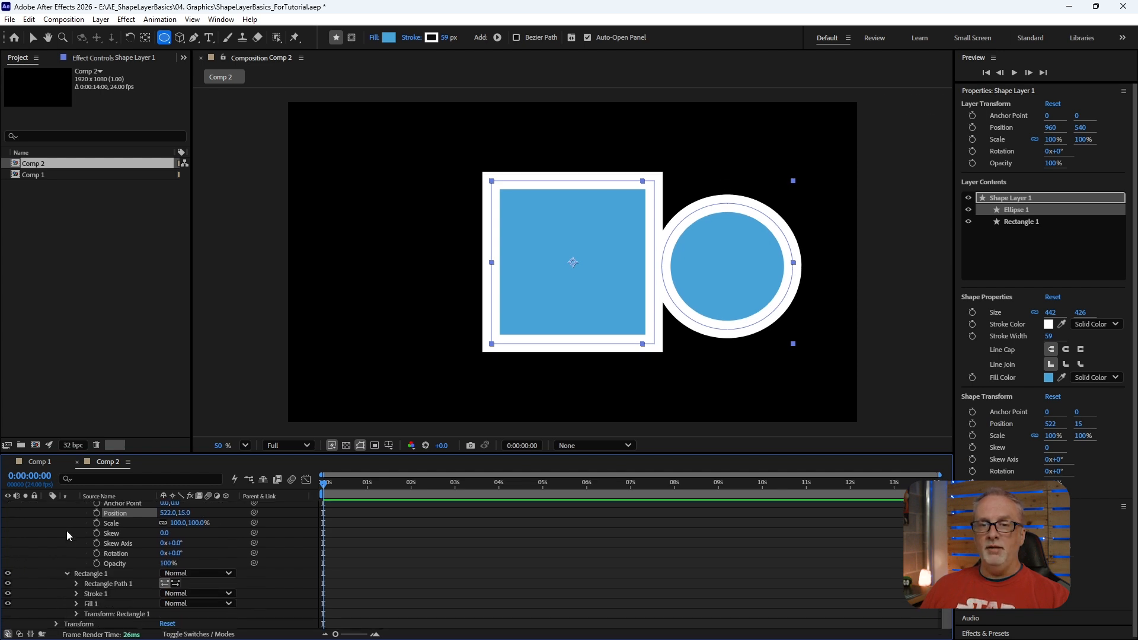
click(76, 614)
scroll(80, 516, down, 5)
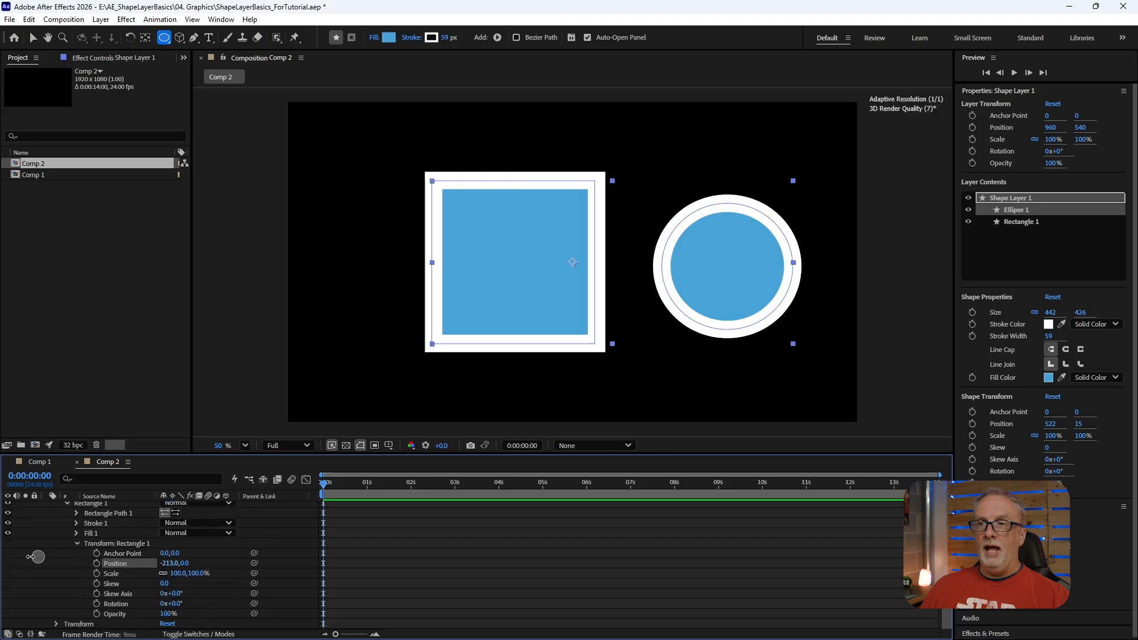
mouse_move(169, 564)
mouse_down()
mouse_move(119, 563)
mouse_move(198, 564)
mouse_move(172, 564)
mouse_move(188, 563)
mouse_up()
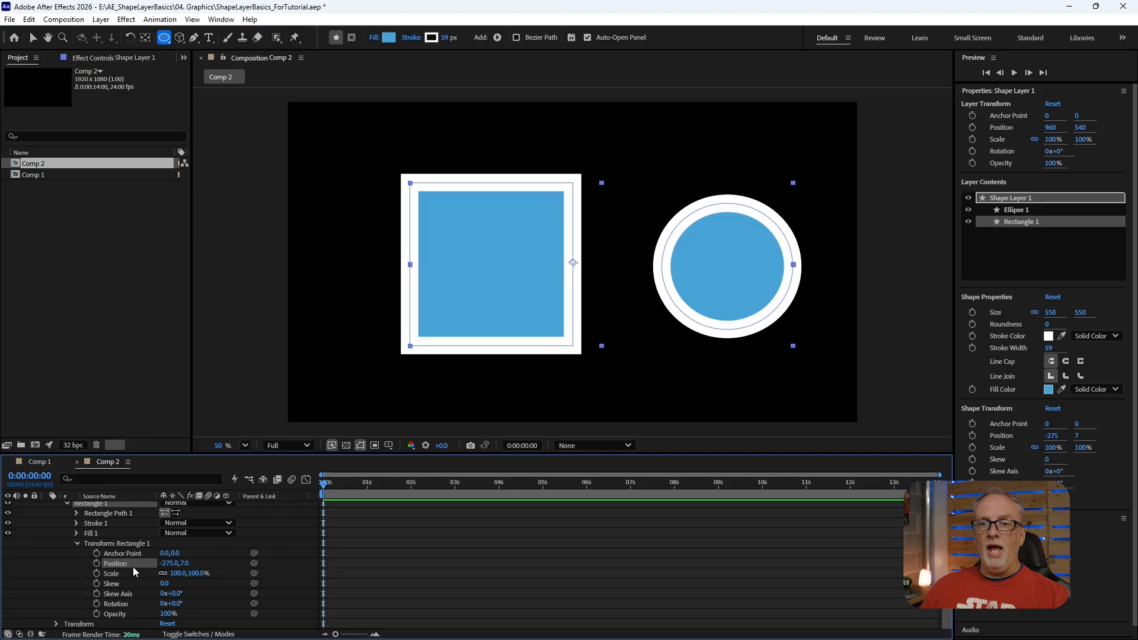
Step: Collapse the properties of Ellipse 1 and Rectangle 1, and expand the layer-level transform of Shape Layer 1
scroll(133, 566, up, 4)
scroll(120, 579, up, 5)
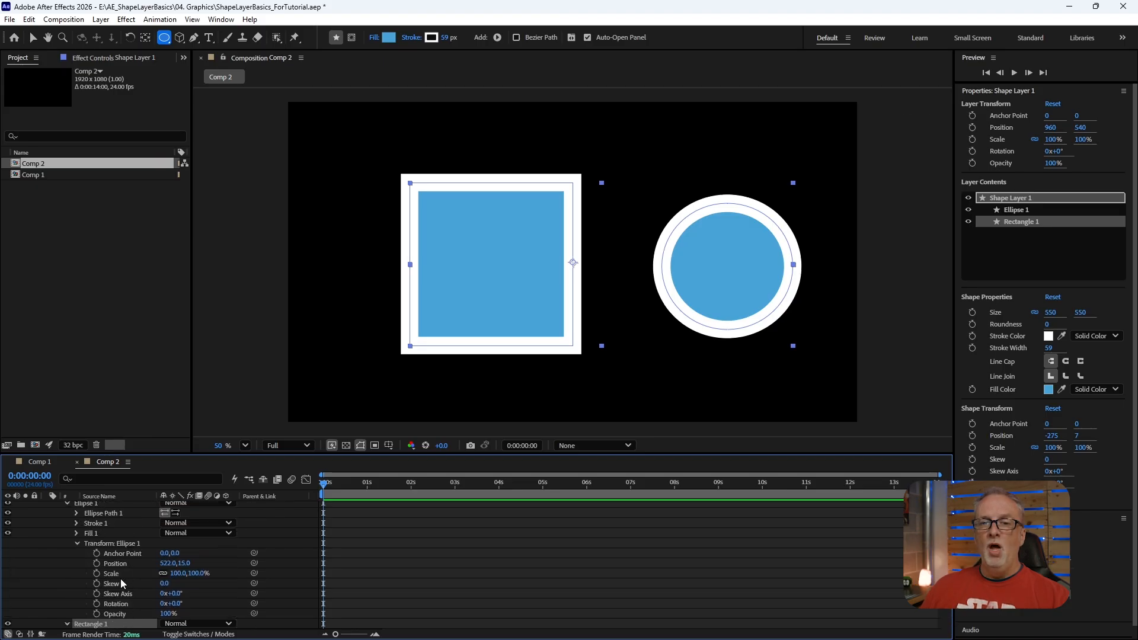
click(67, 526)
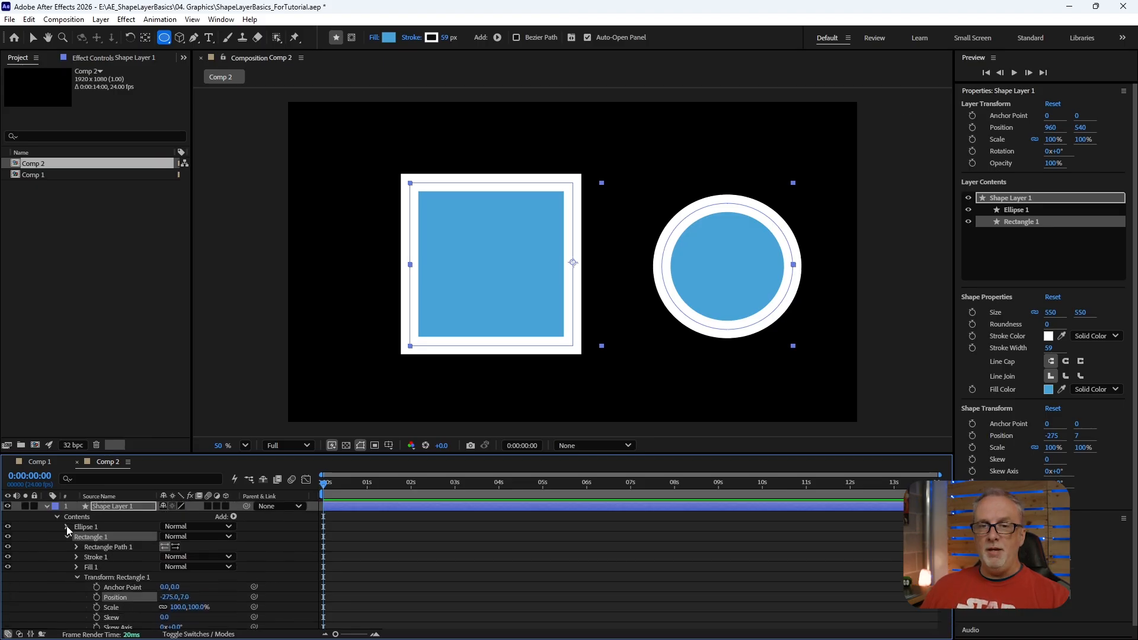
click(66, 536)
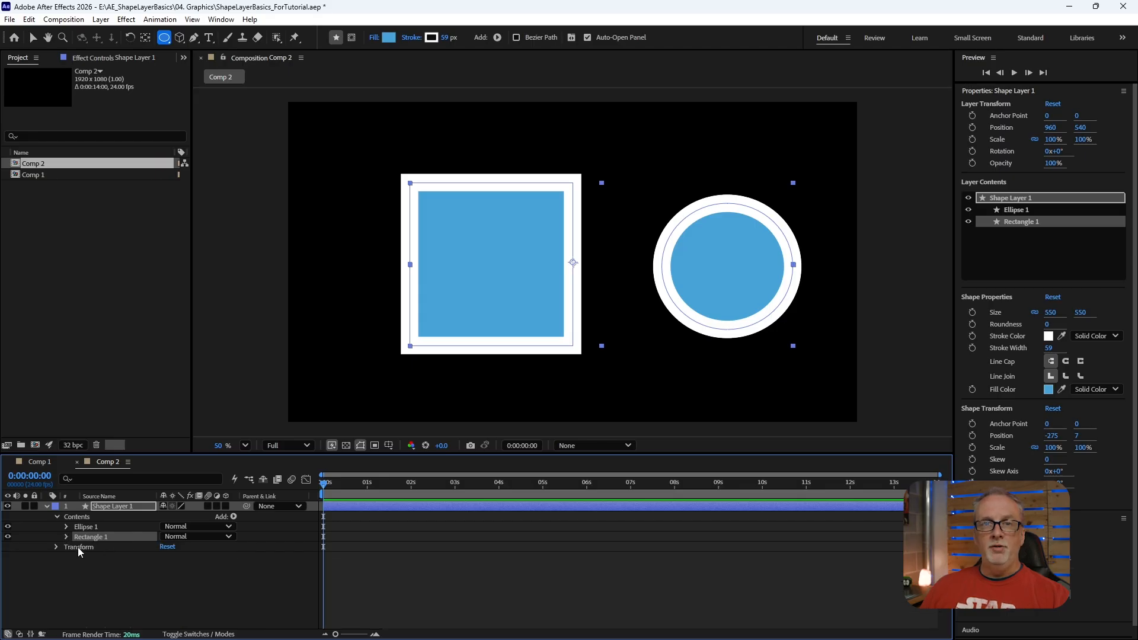
click(56, 547)
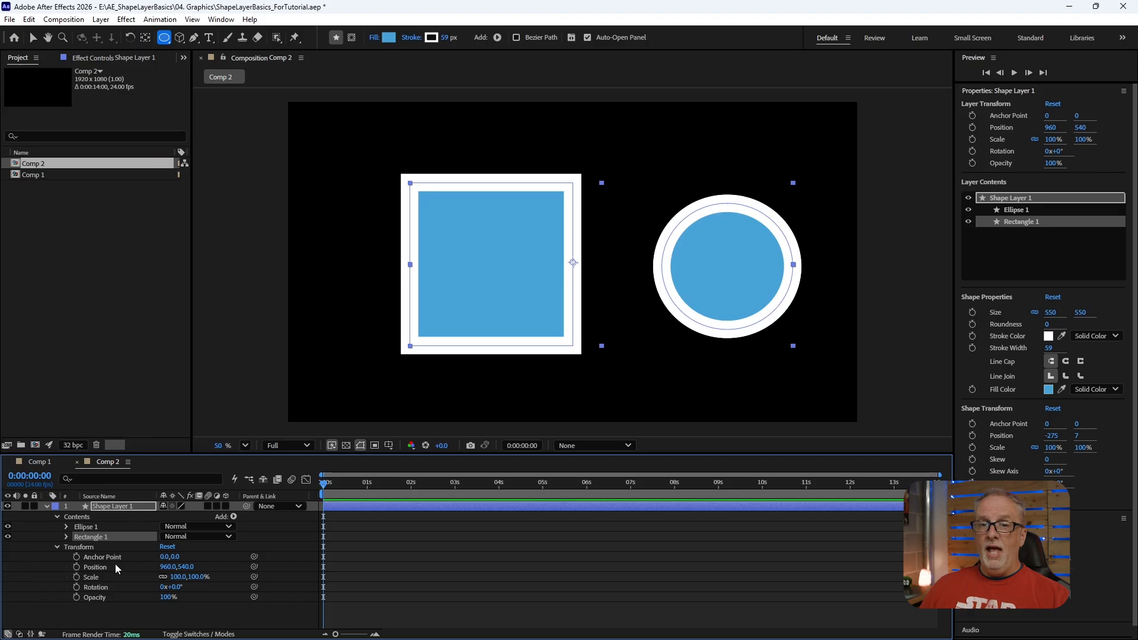
Step: Move the whole Shape Layer 1 up to layer position 960, 497, and reset its layer-level transform
drag(185, 569, 143, 577)
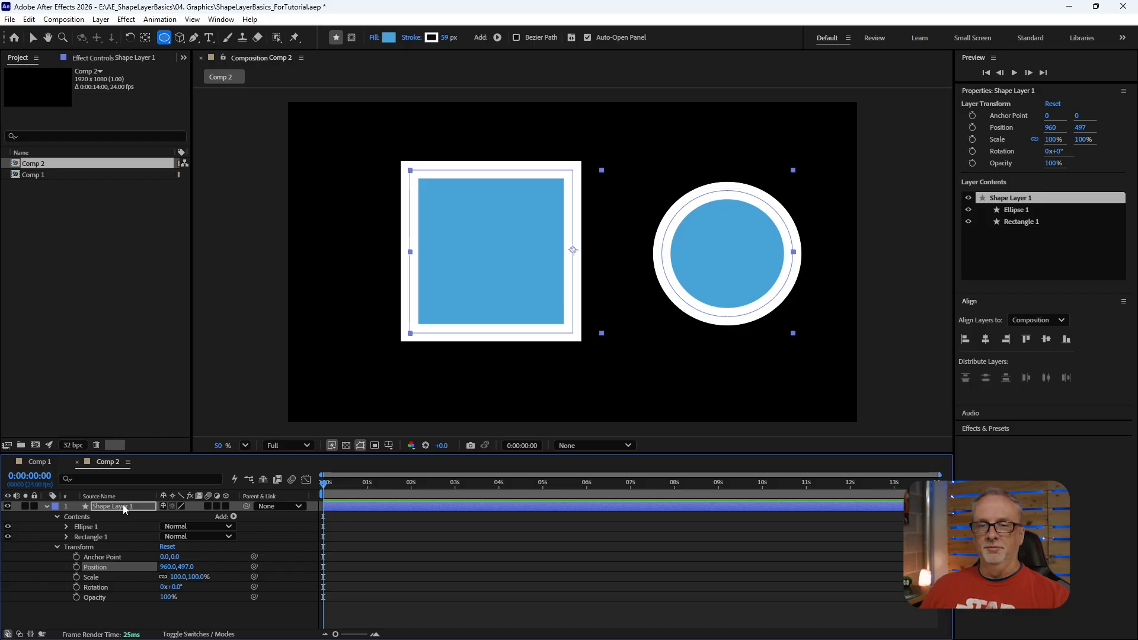
click(184, 556)
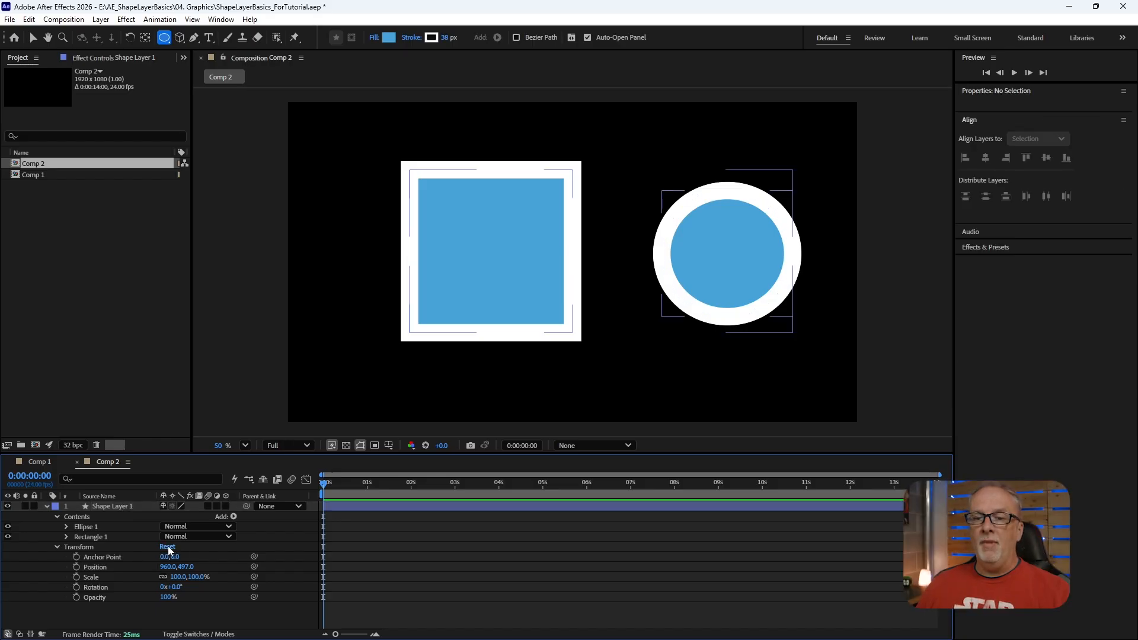
click(168, 547)
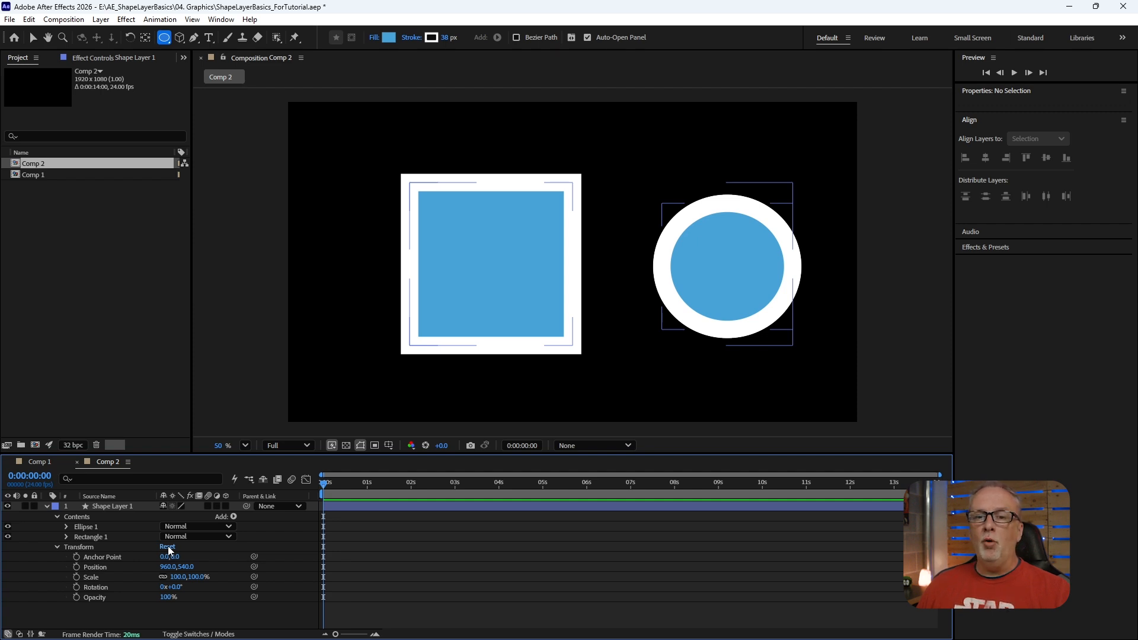
Step: Apply a Gaussian Blur effect to Shape Layer 1 and adjust its blurriness
click(126, 507)
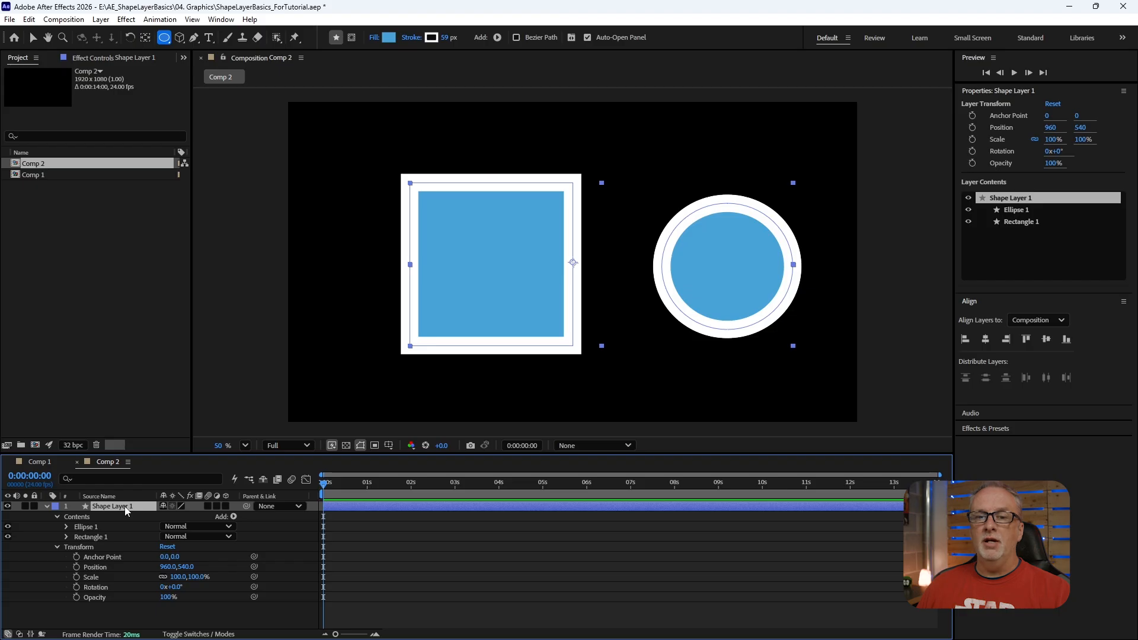
click(128, 20)
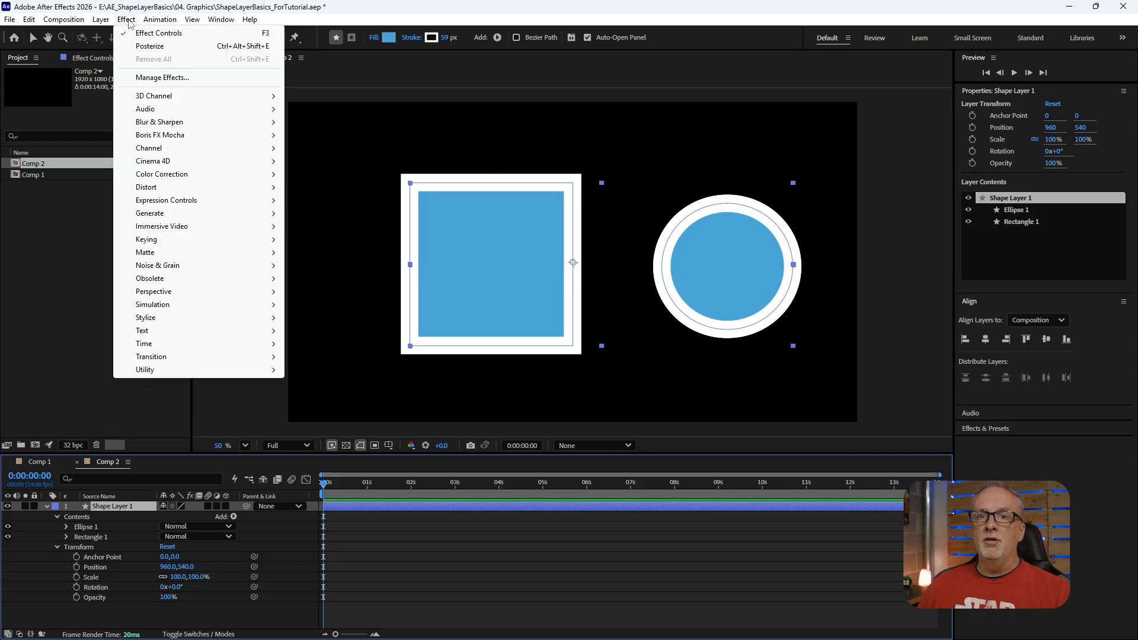
mouse_move(177, 124)
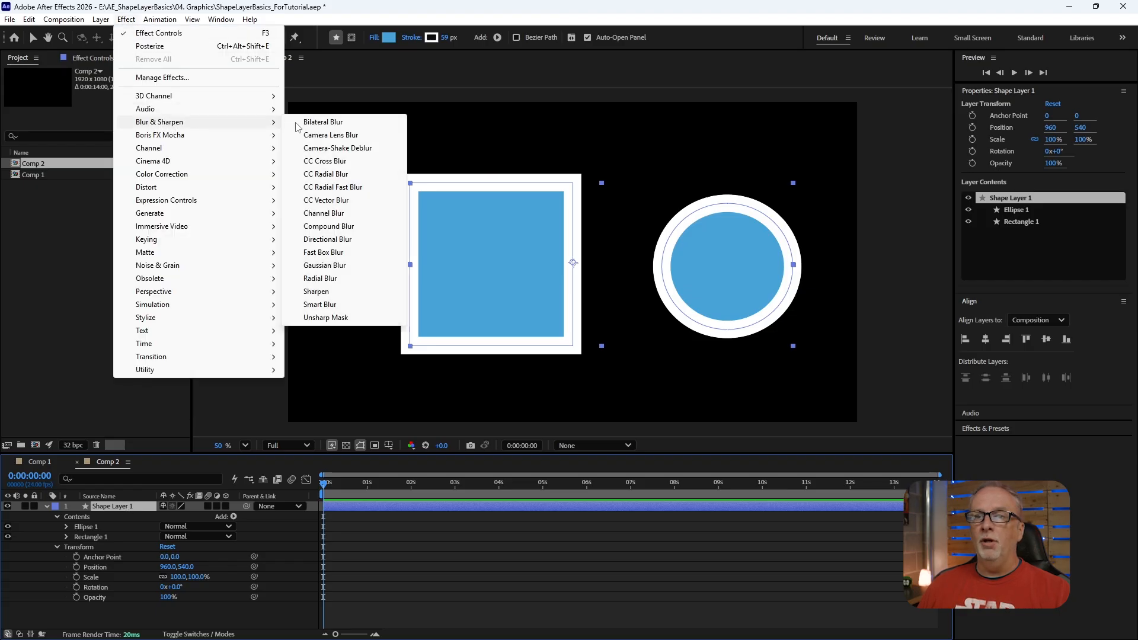
click(344, 266)
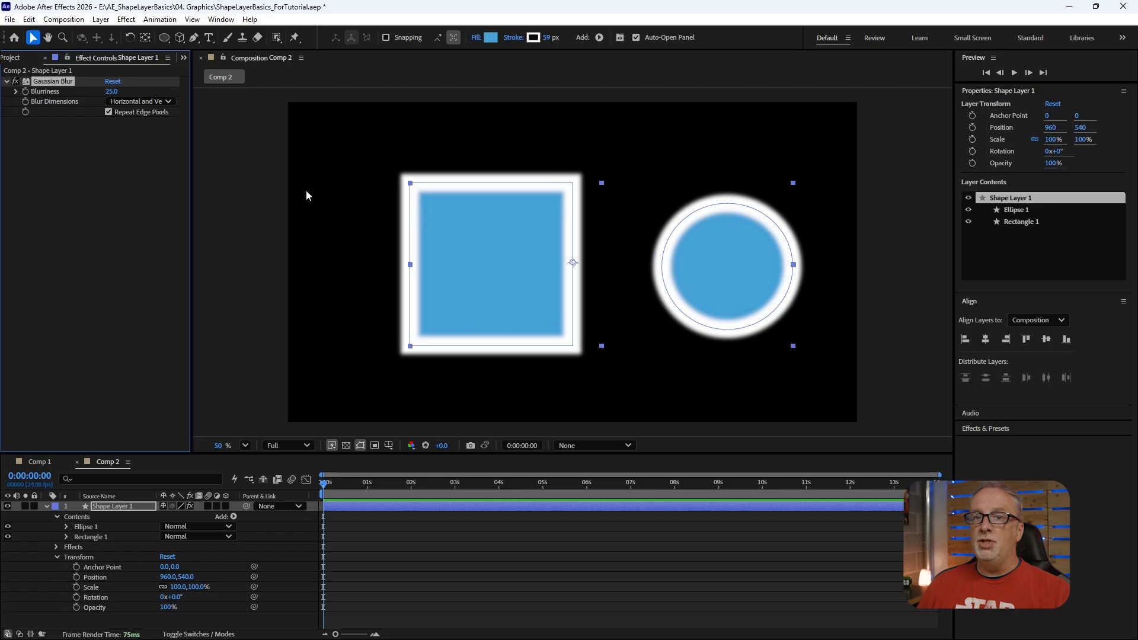
mouse_move(110, 96)
mouse_down()
mouse_move(196, 109)
mouse_move(124, 101)
mouse_up()
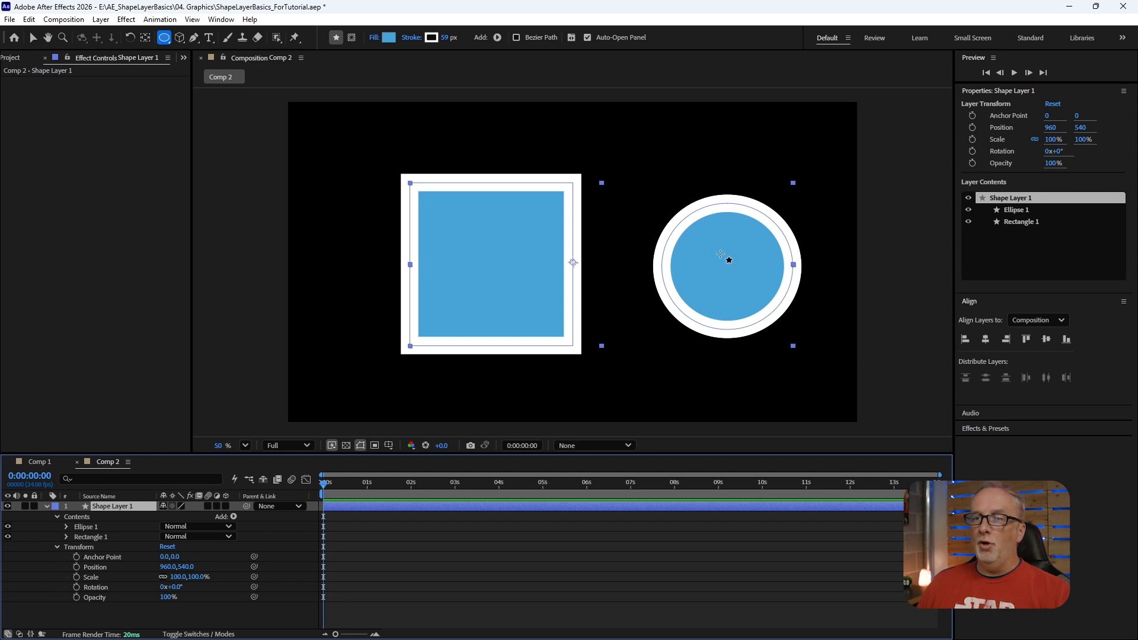
Step: Set Ellipse 1's stroke width to 19 px and change its fill color to green A6D748
click(84, 528)
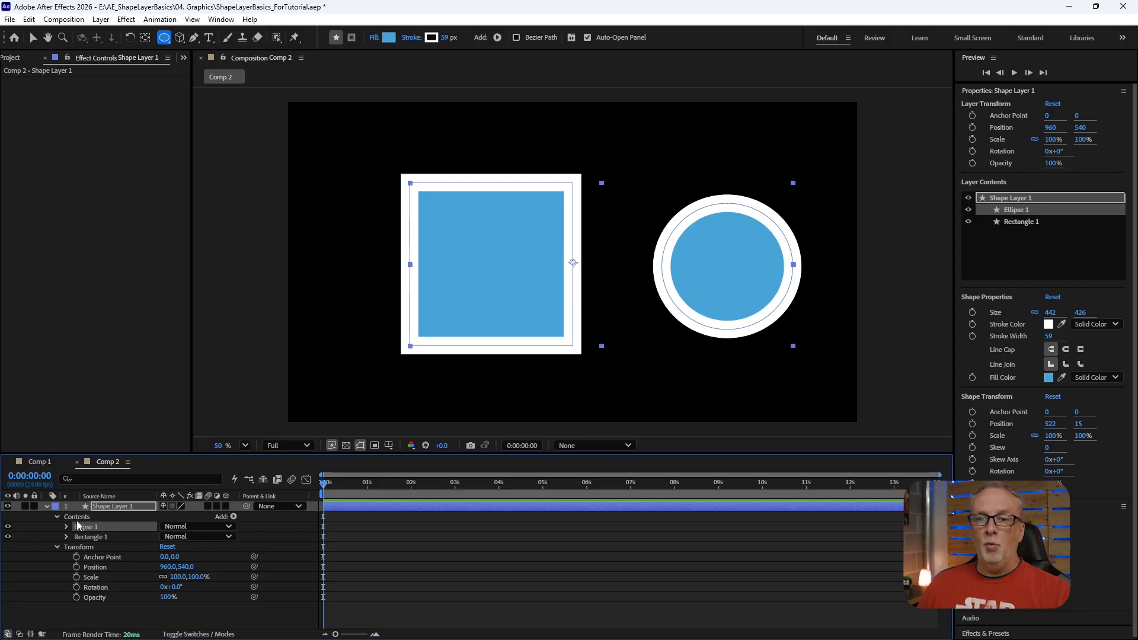
drag(446, 44, 419, 40)
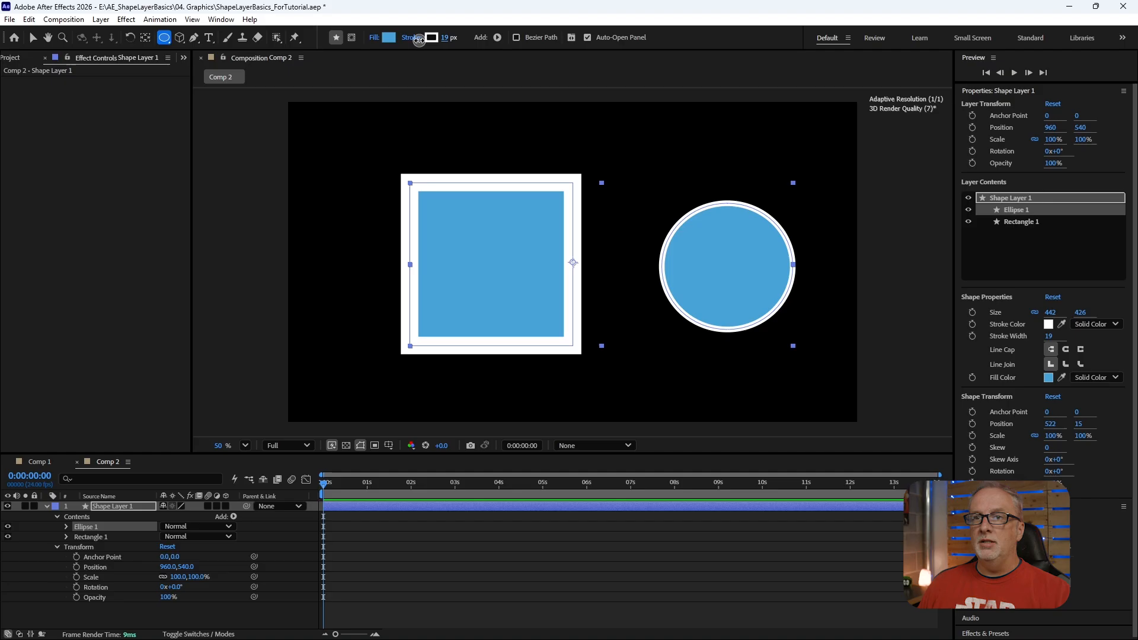
click(387, 38)
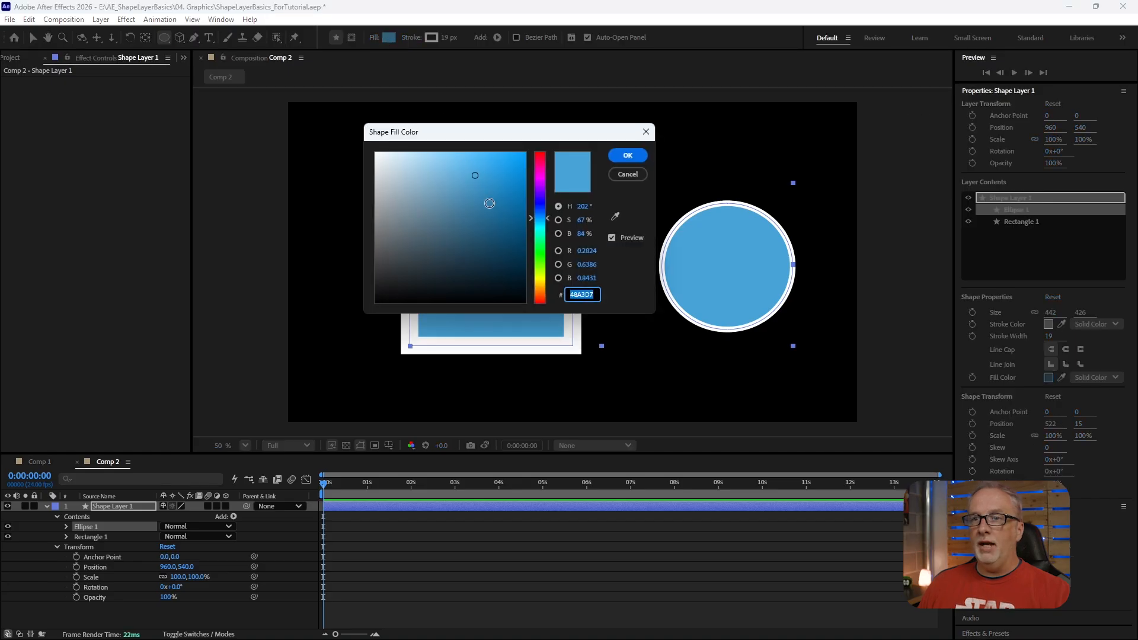
drag(535, 221, 540, 273)
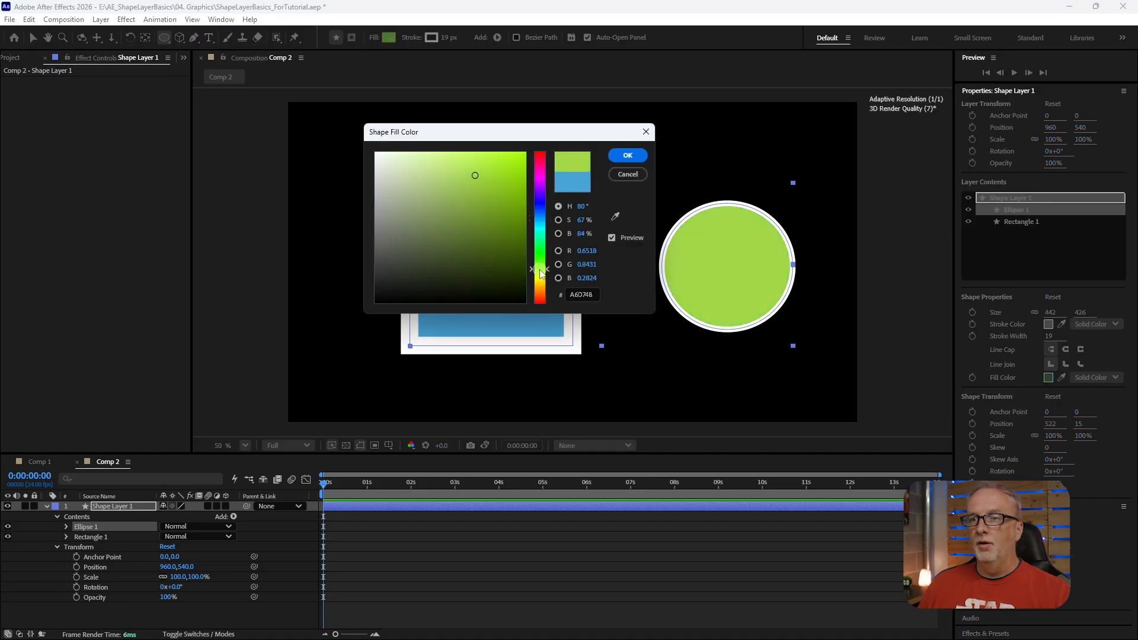
click(638, 156)
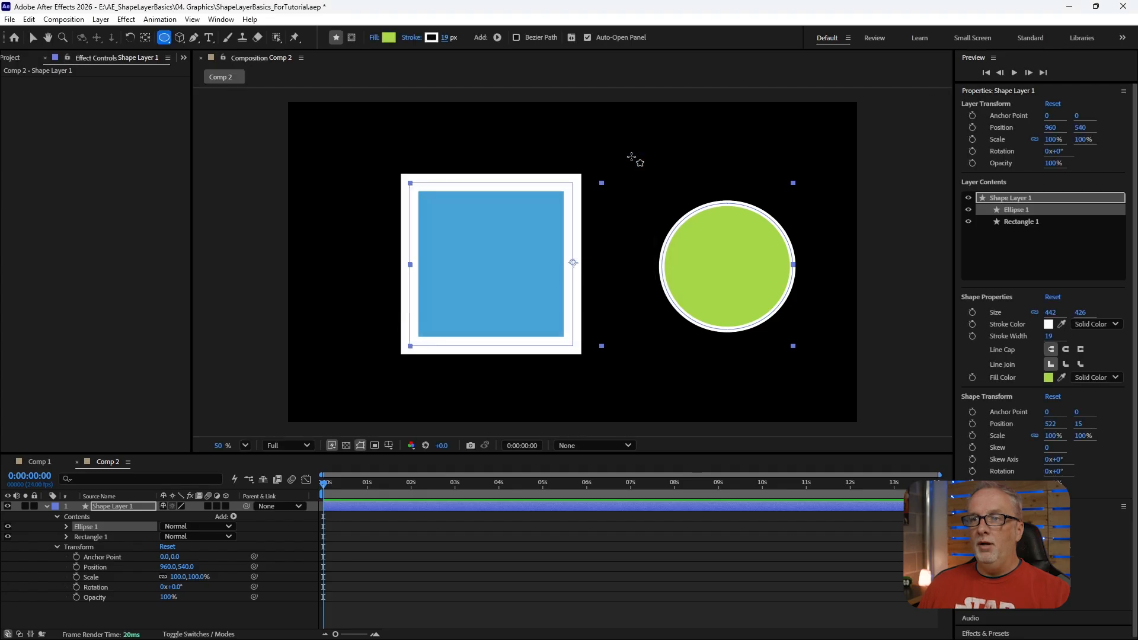
Step: Check Ellipse 1's path, stroke and fill entries, and delete the ellipse from Shape Layer 1
click(66, 527)
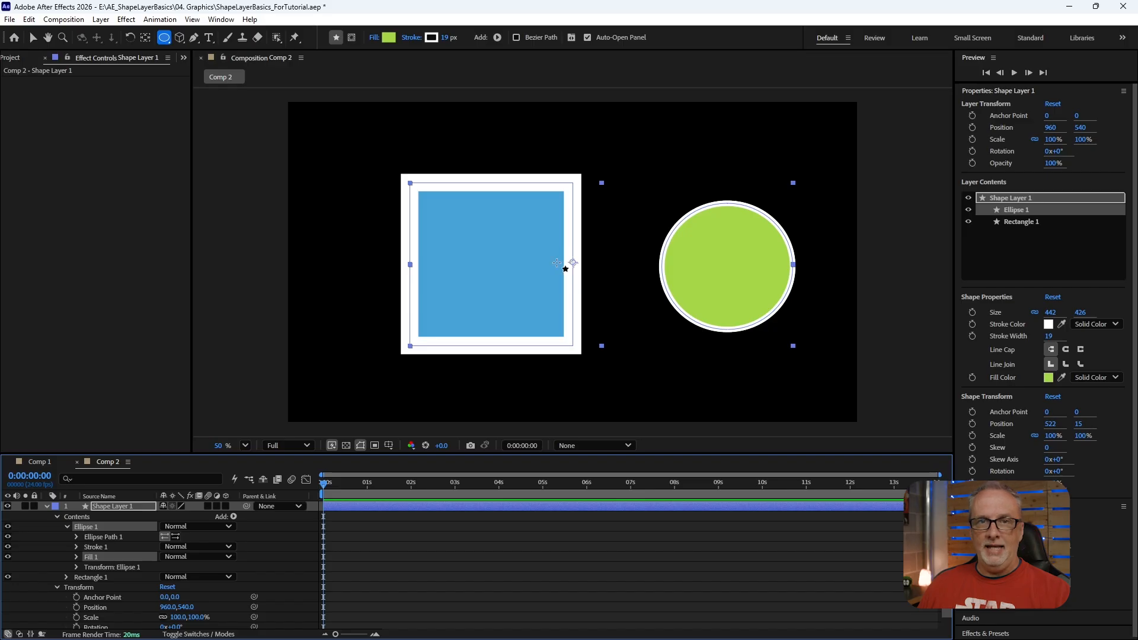
click(67, 527)
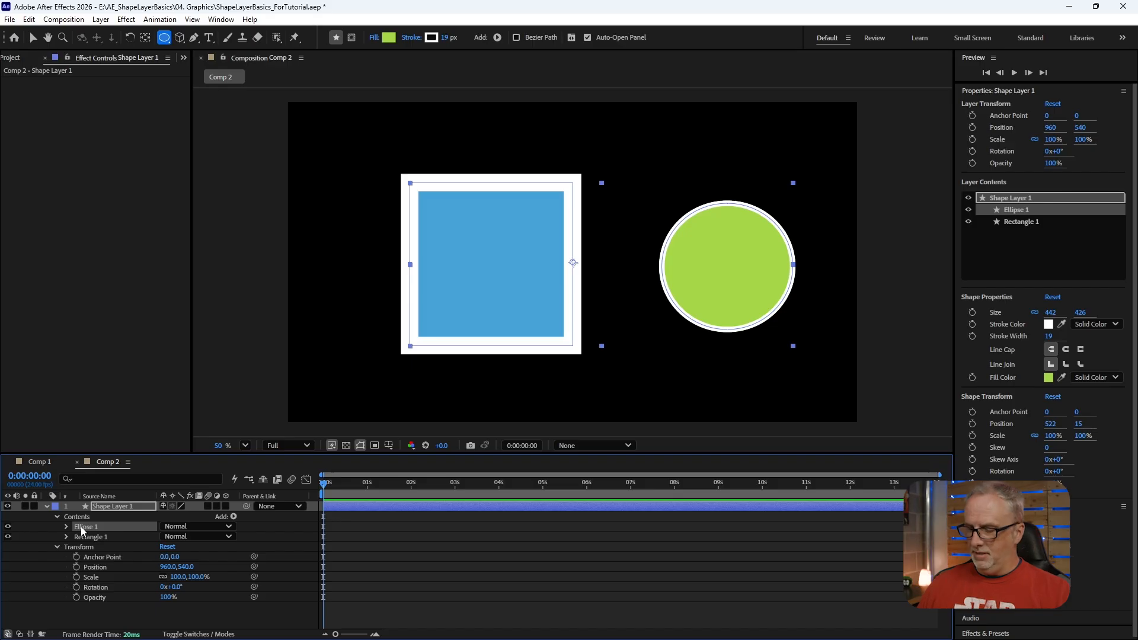
key(Delete)
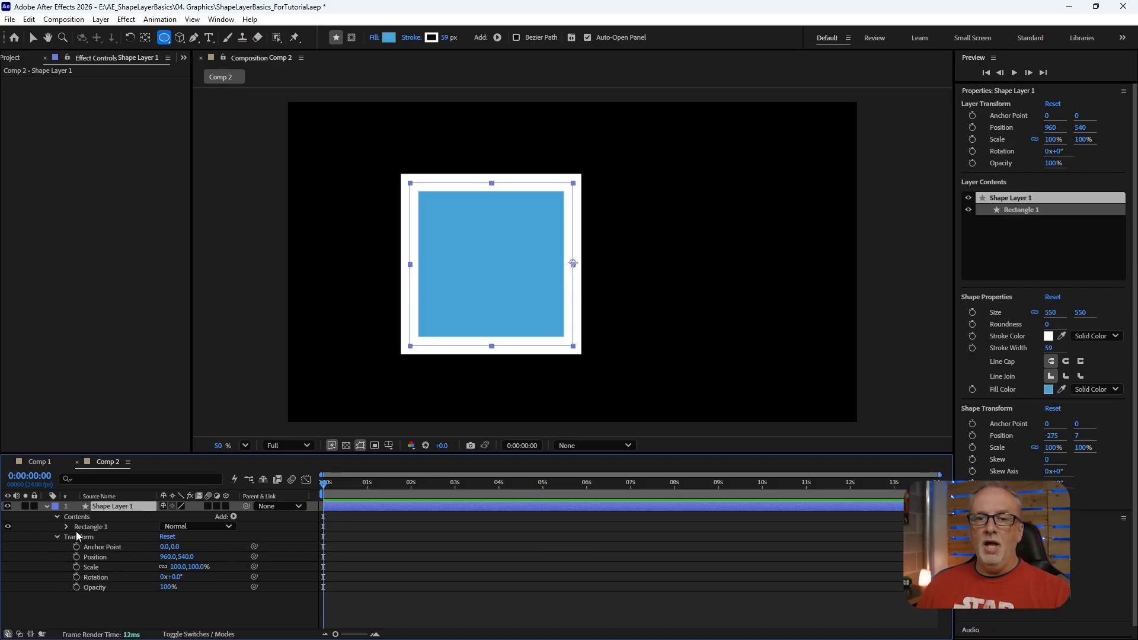
Step: Collapse and deselect Shape Layer 1, and draw an ellipse about 576 by 548 beside the rectangle as a separate shape layer
click(56, 537)
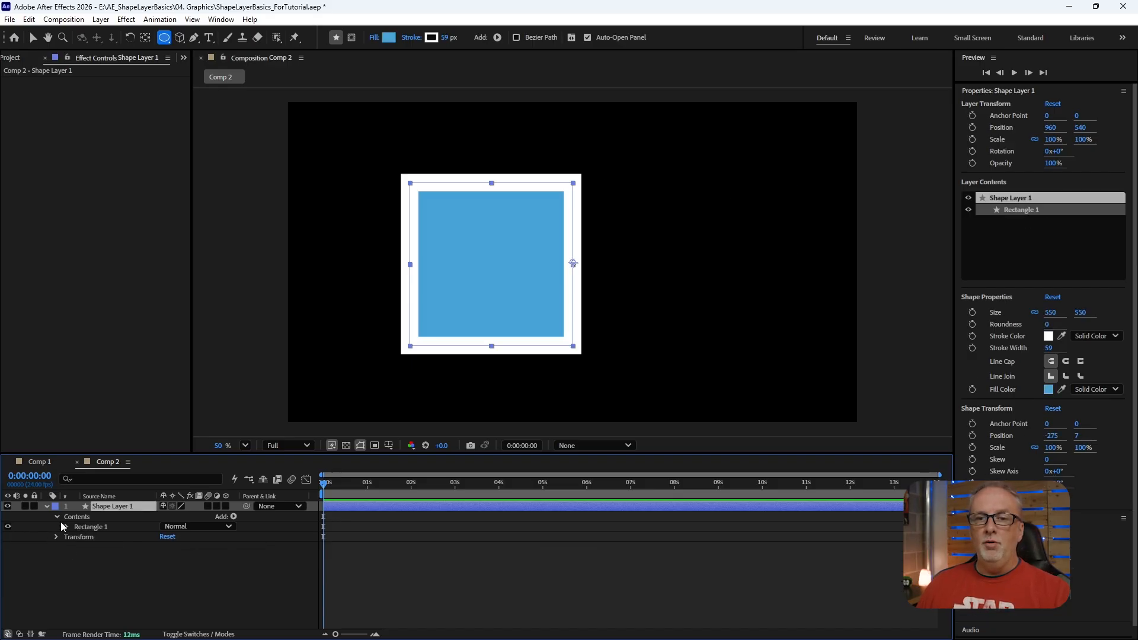
click(46, 506)
click(101, 559)
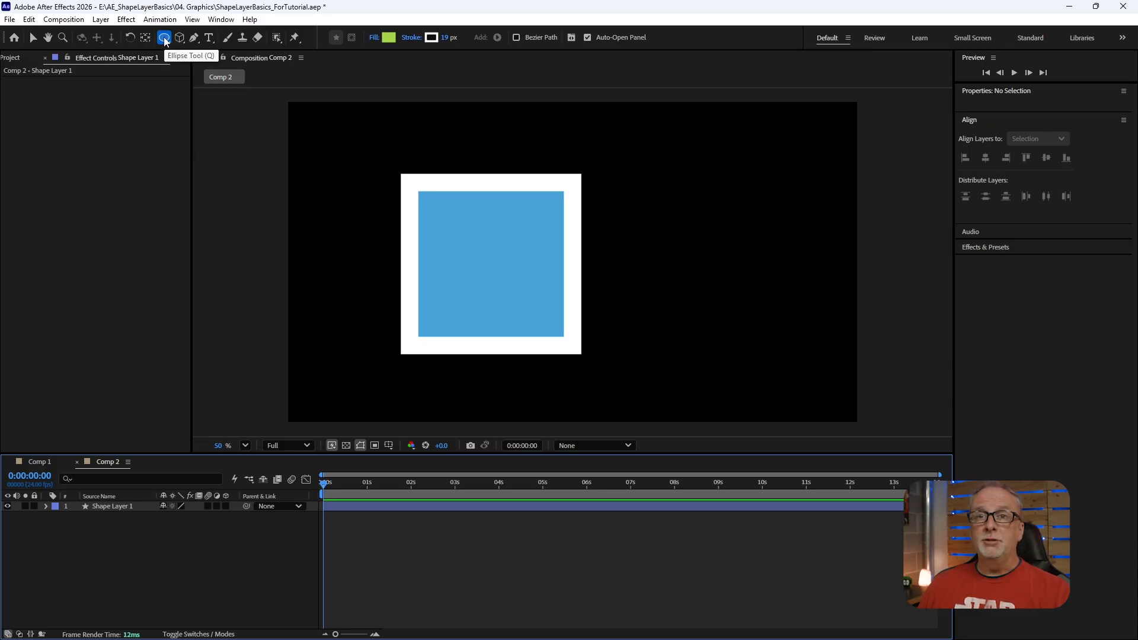
drag(630, 180, 802, 342)
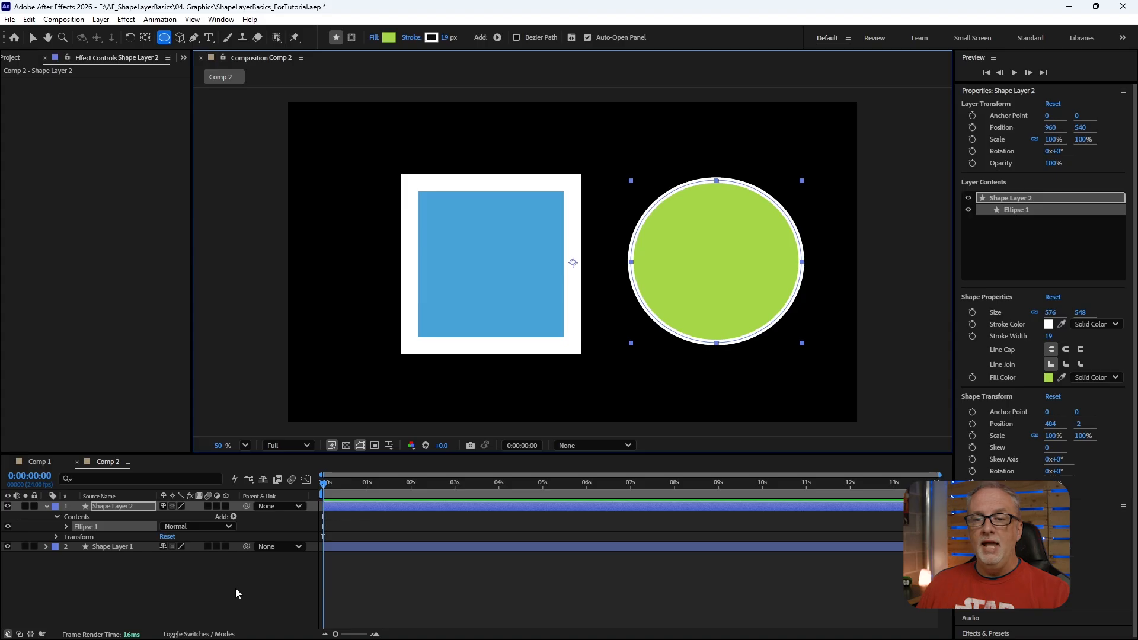
Step: Select the rectangle layer and the ellipse layer in turn, and delete both from Comp 2
click(115, 545)
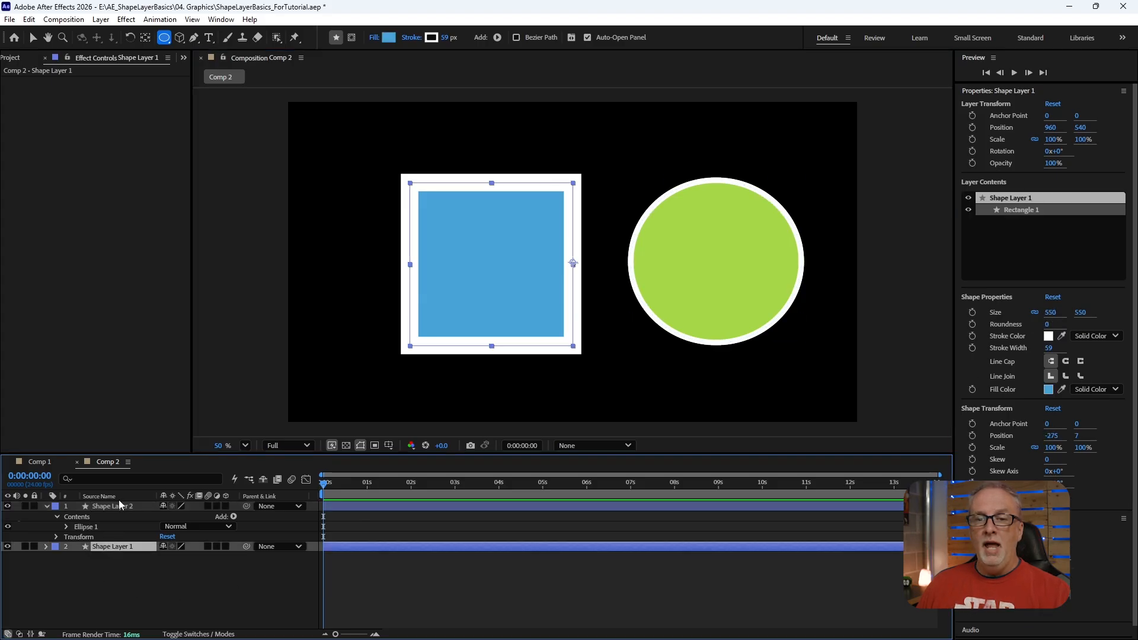
click(117, 505)
click(107, 548)
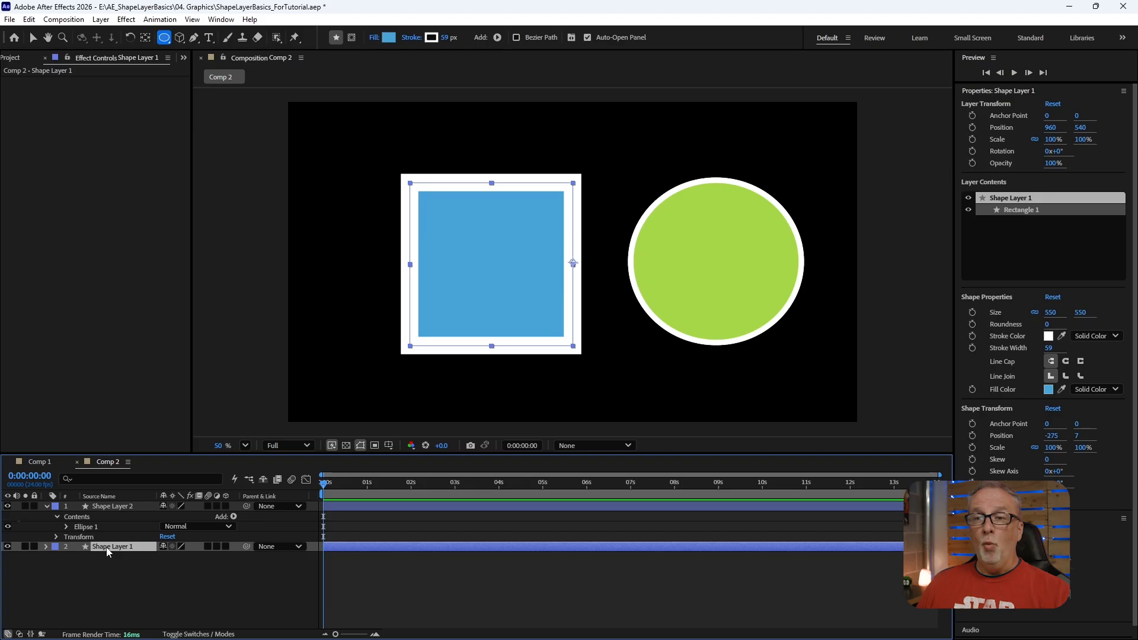
click(108, 506)
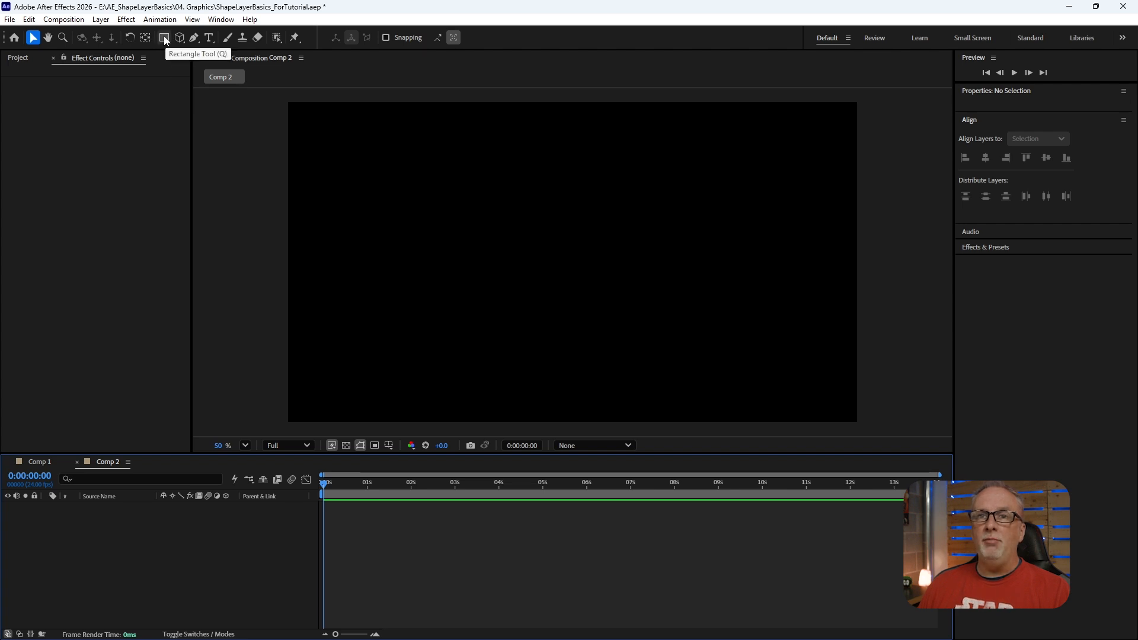
Step: Create a rounded rectangle shape layer that fills the 1920 by 1080 composition, and return to the Selection tool
drag(166, 39, 213, 52)
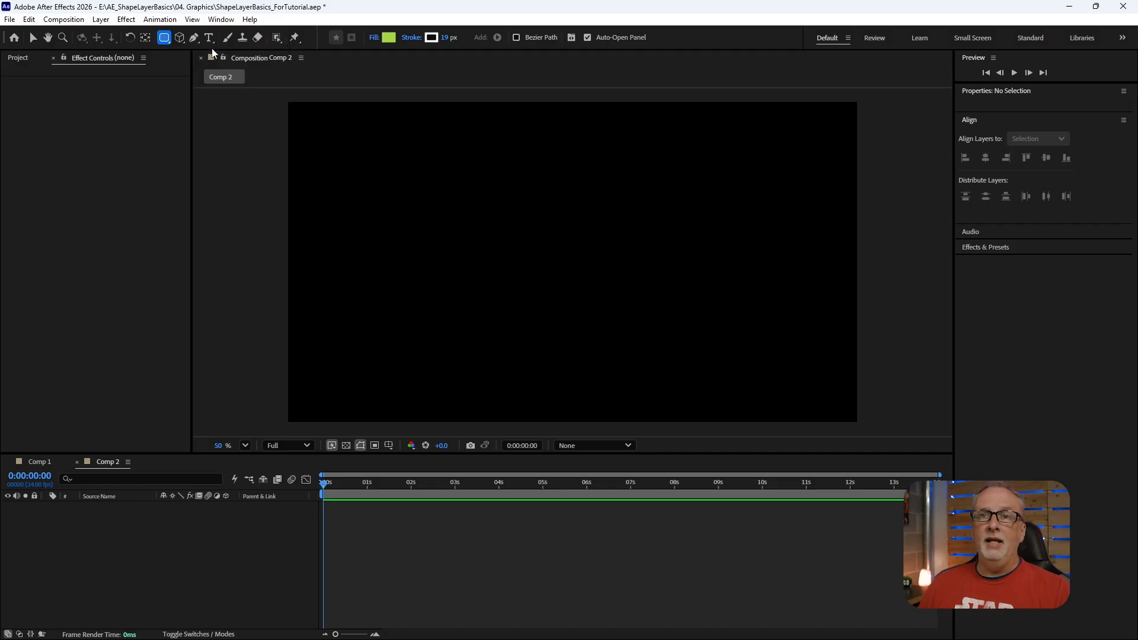
double_click(164, 39)
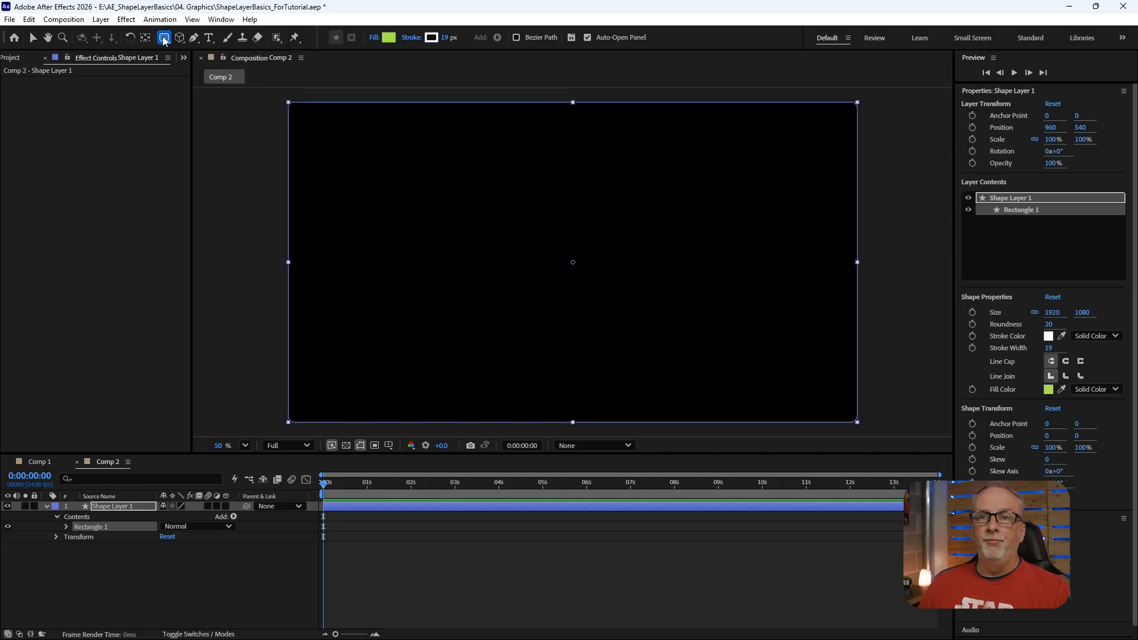
key(v)
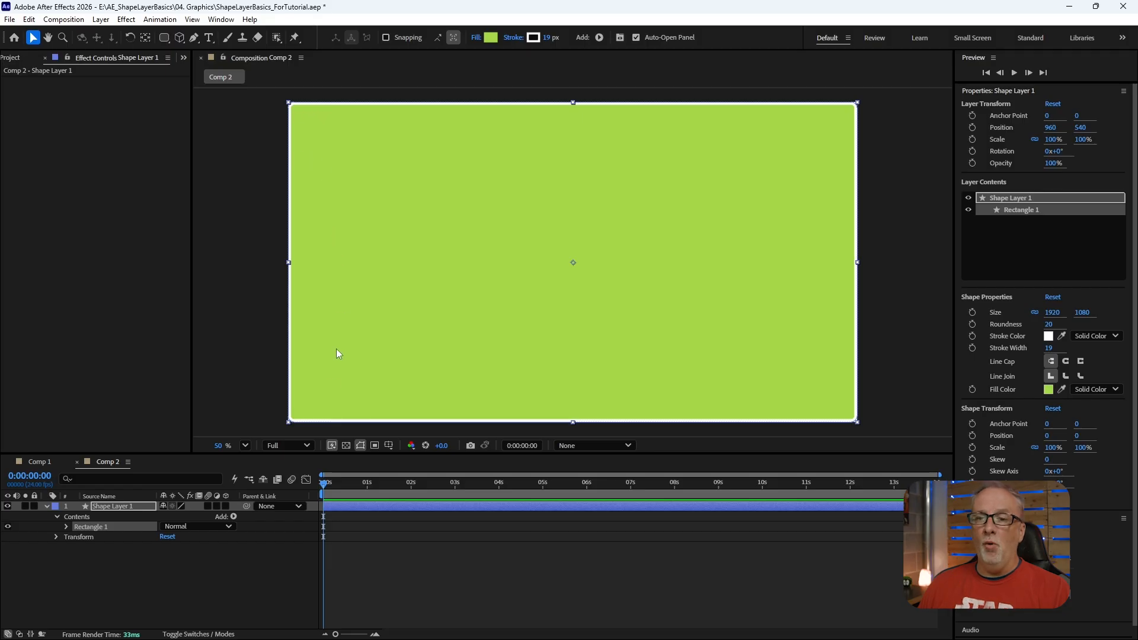
Step: Resize the rounded rectangle's path proportionally to 1368.9 by 770, and delete its shape layer
click(66, 526)
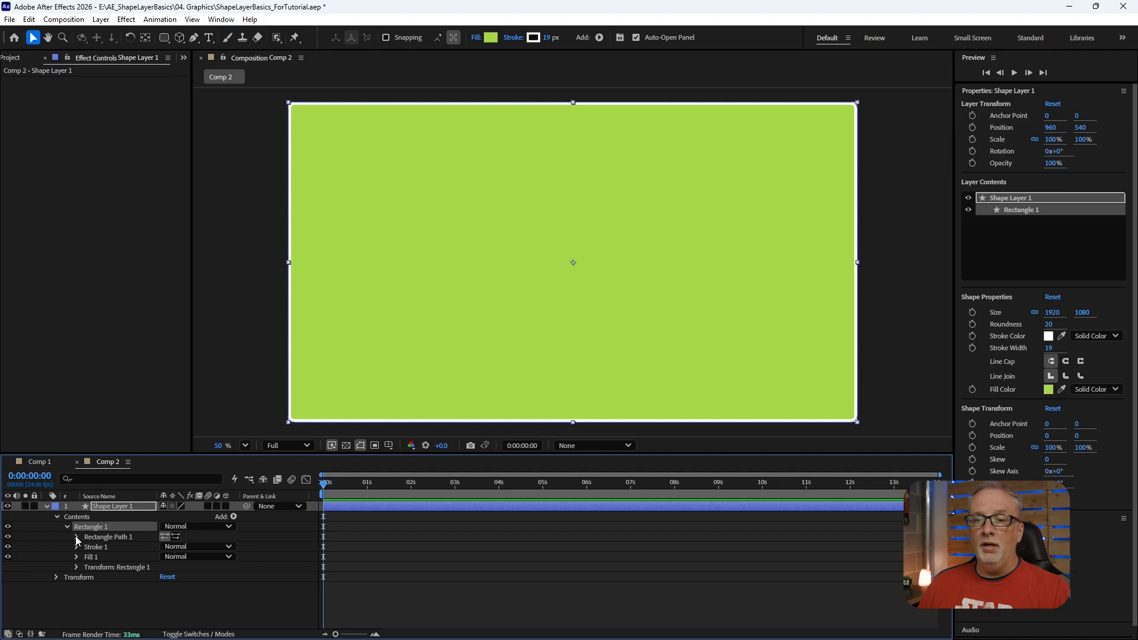
click(76, 537)
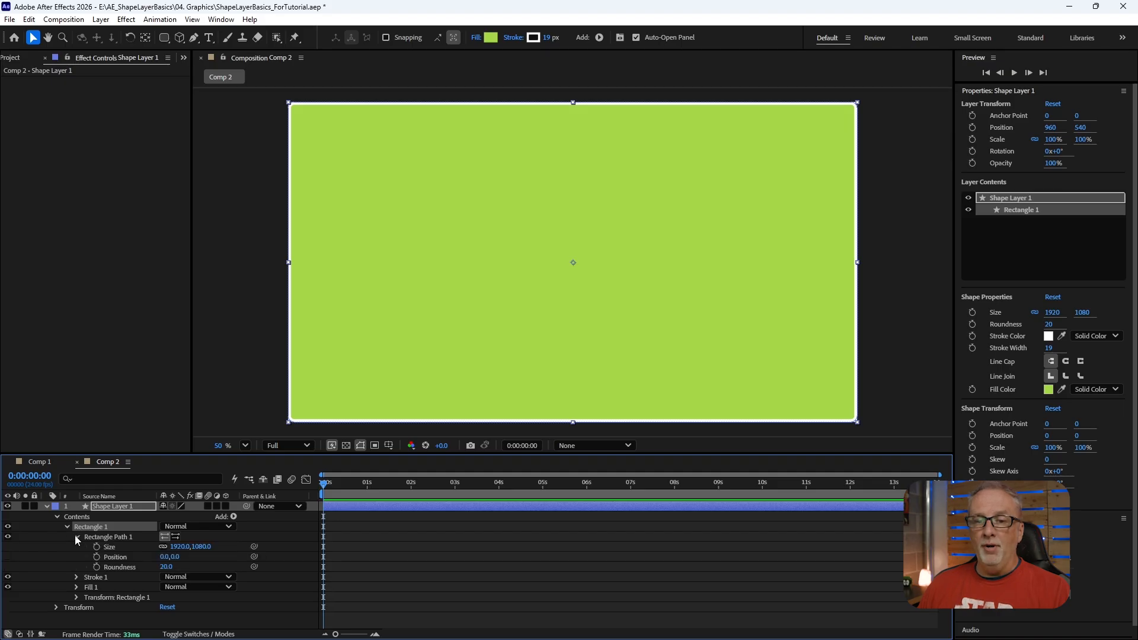
drag(207, 549, 23, 554)
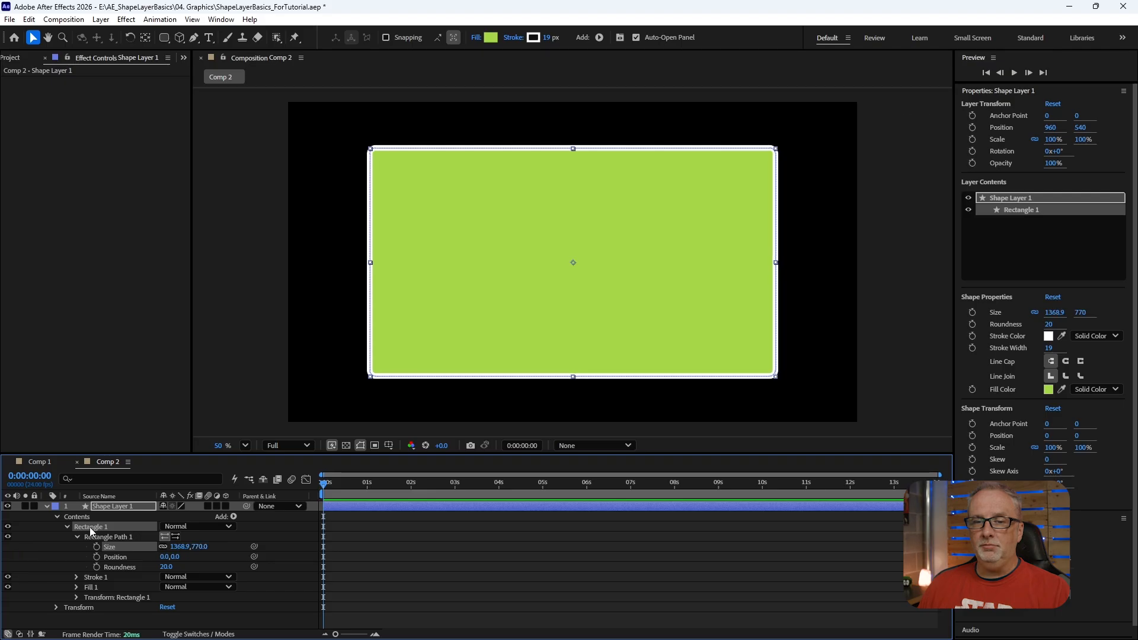
click(115, 507)
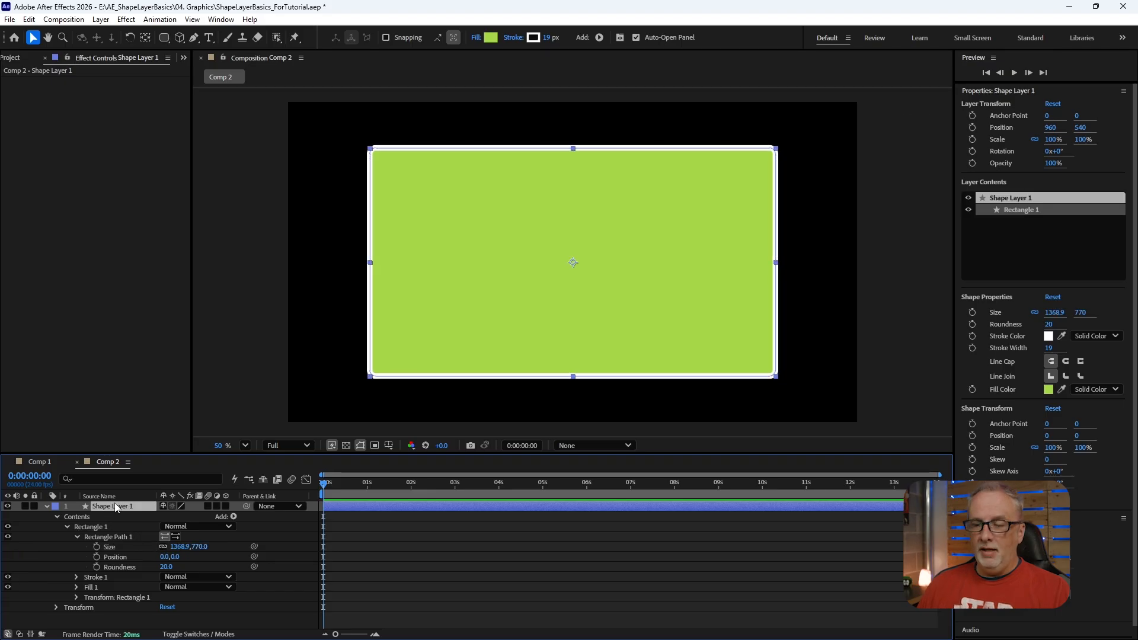
key(Delete)
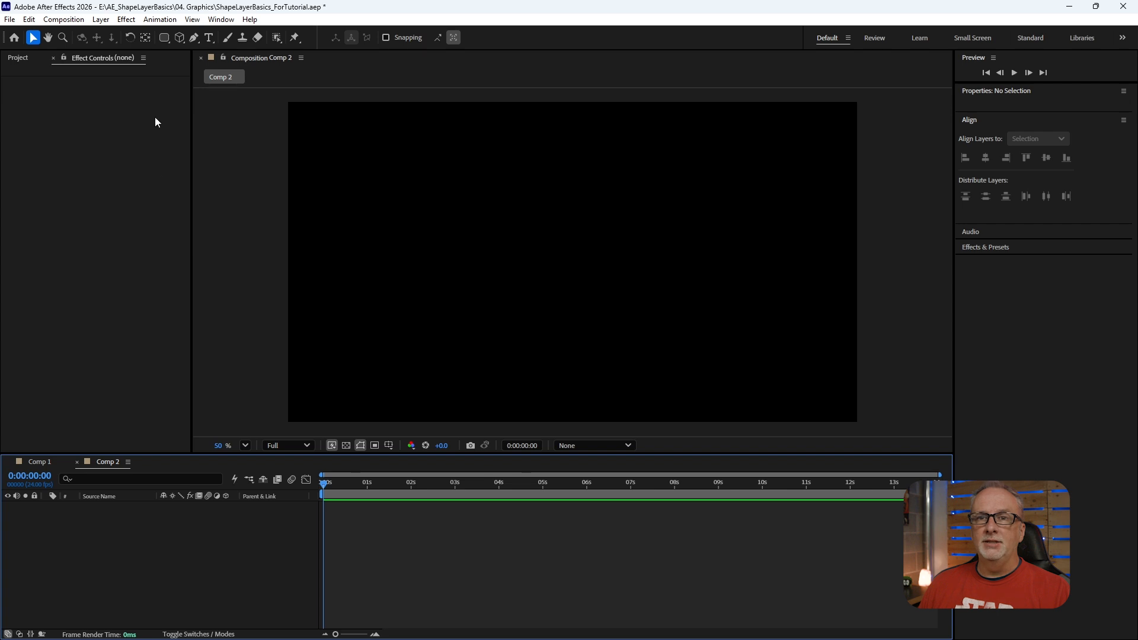
Step: Create a polygon shape layer automatically fitted to the composition's height, and expand its Polystar Path 1 properties
click(164, 39)
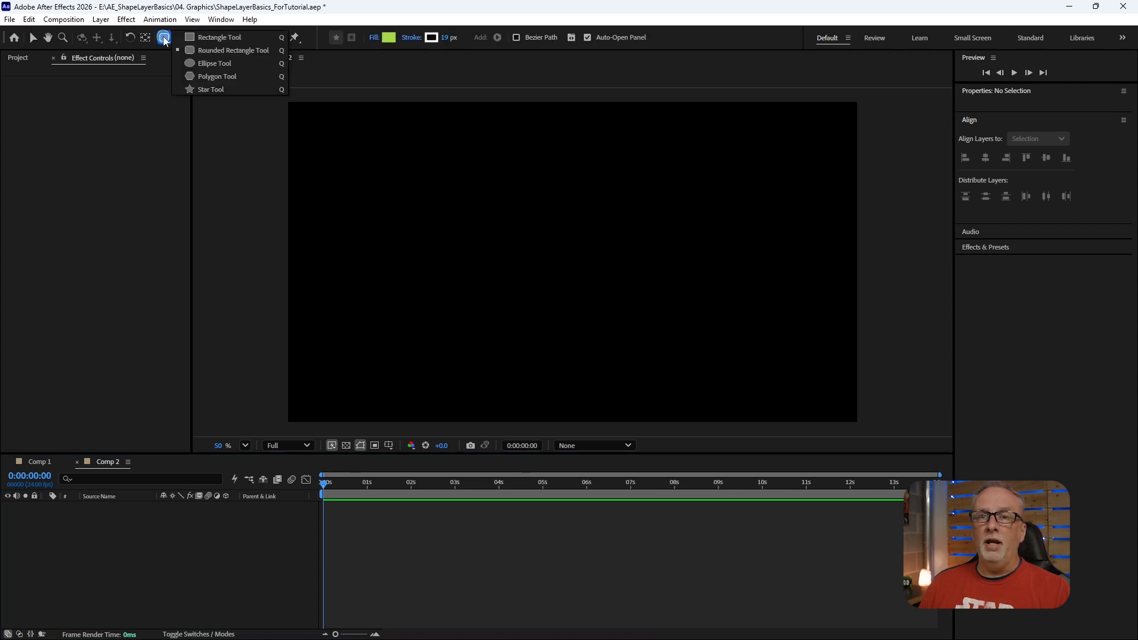
click(206, 80)
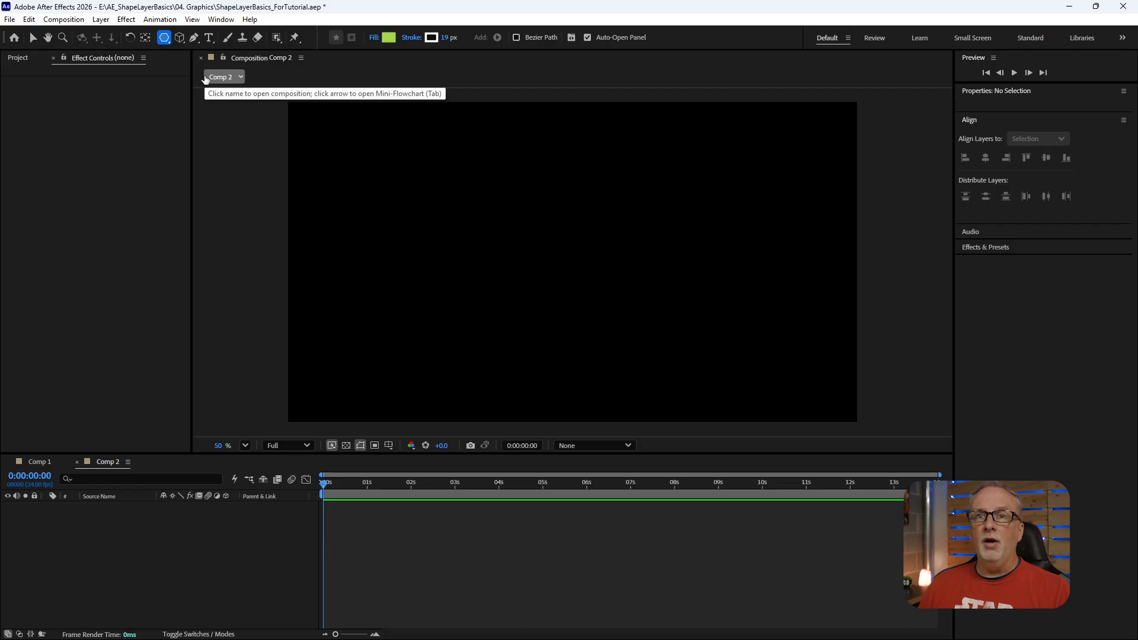
double_click(164, 38)
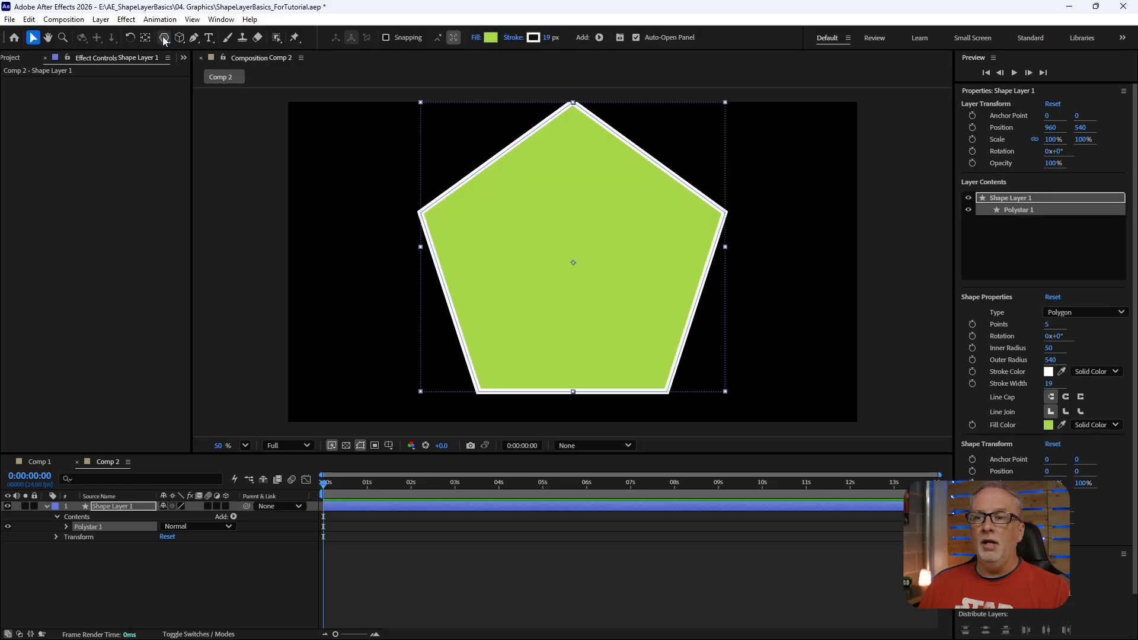
click(67, 527)
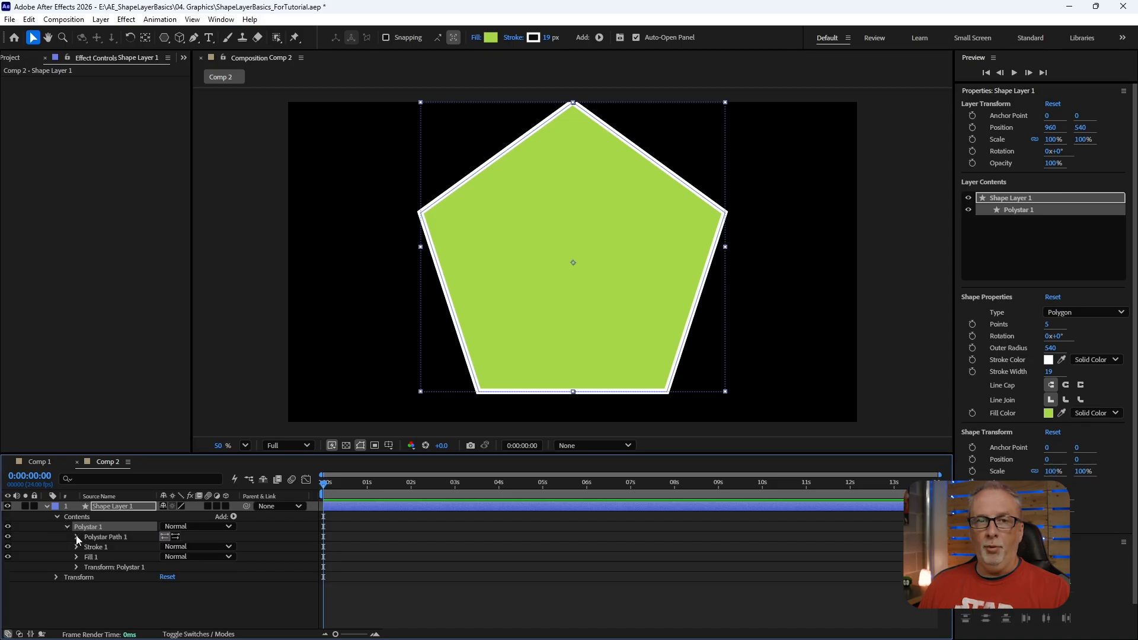
click(77, 538)
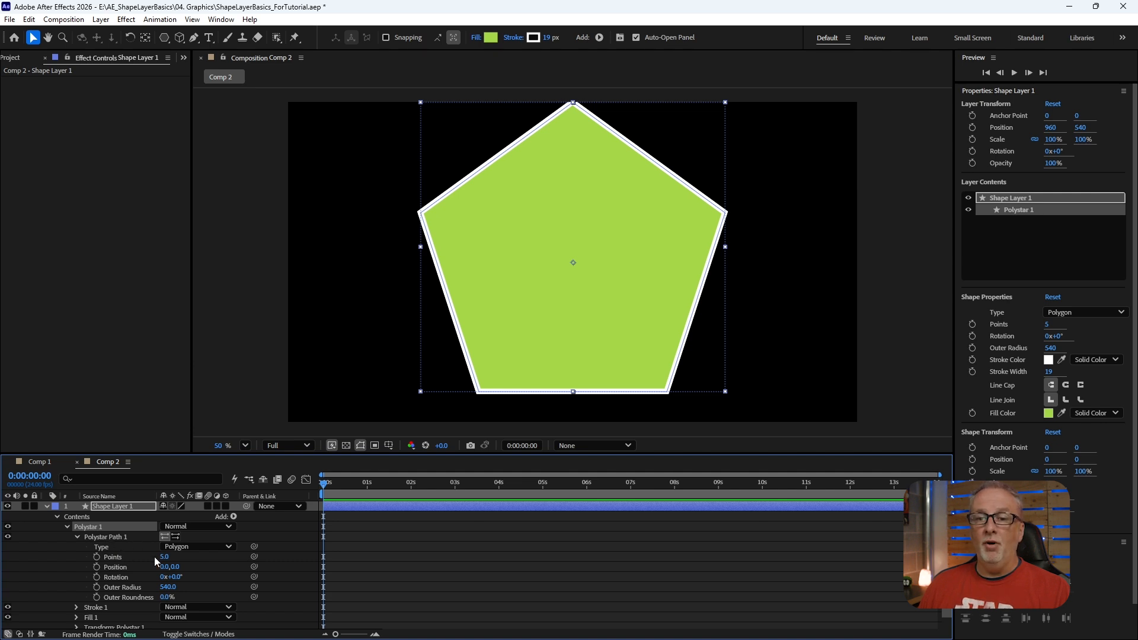
Step: Set the polygon's points to 6, outer radius to 415 and outer roundness to -242%
mouse_move(161, 556)
mouse_down()
mouse_move(197, 555)
mouse_move(172, 559)
mouse_up()
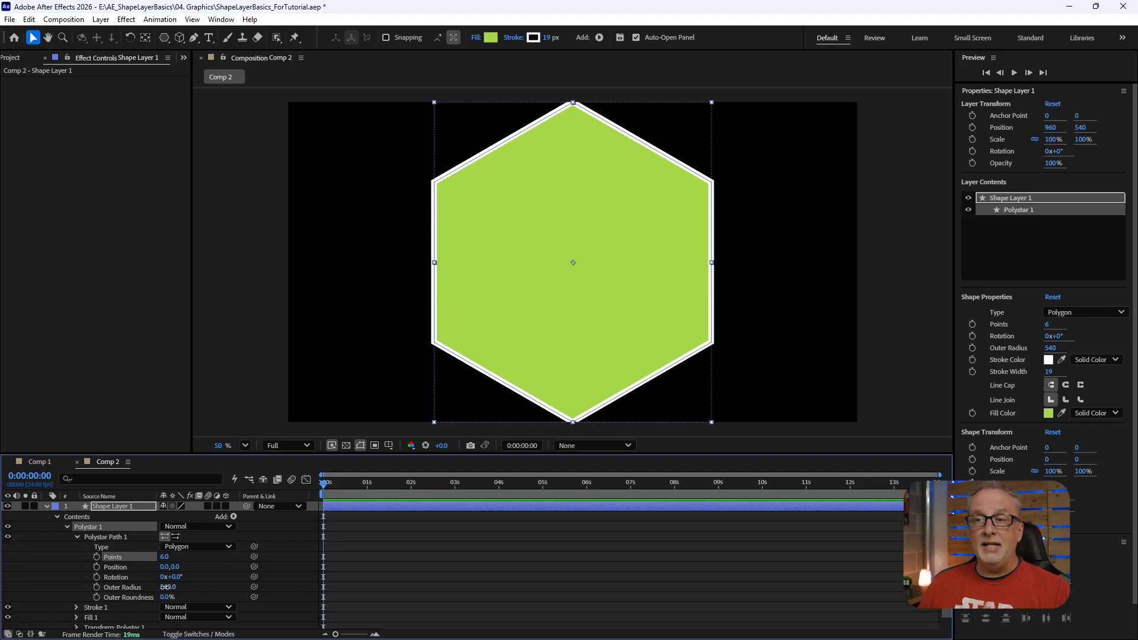
drag(168, 587, 93, 587)
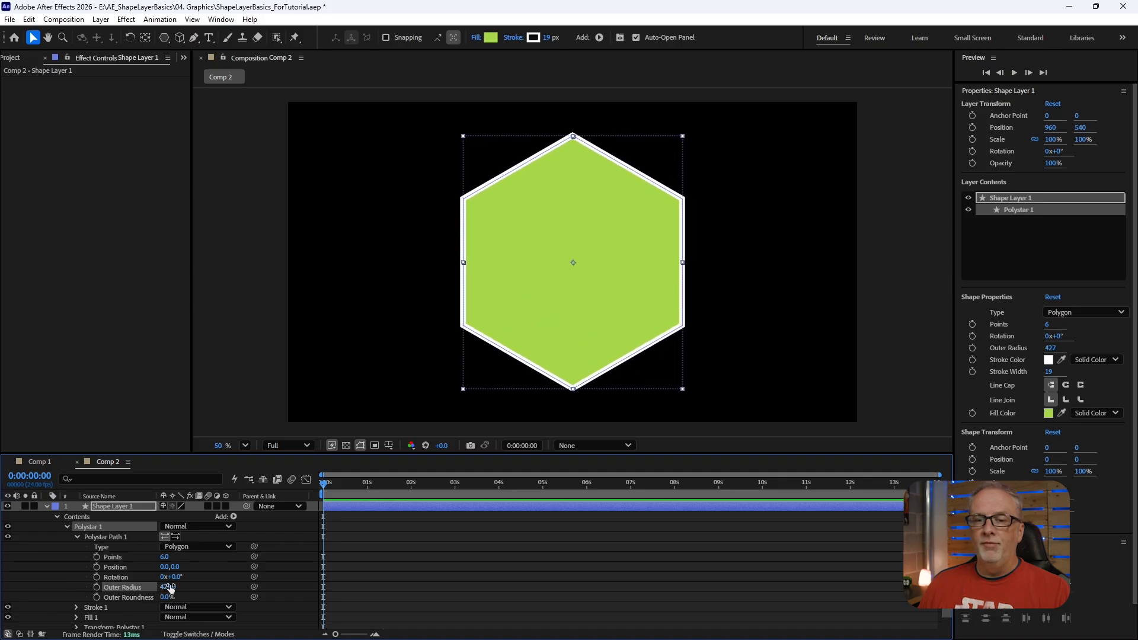
drag(171, 587, 233, 600)
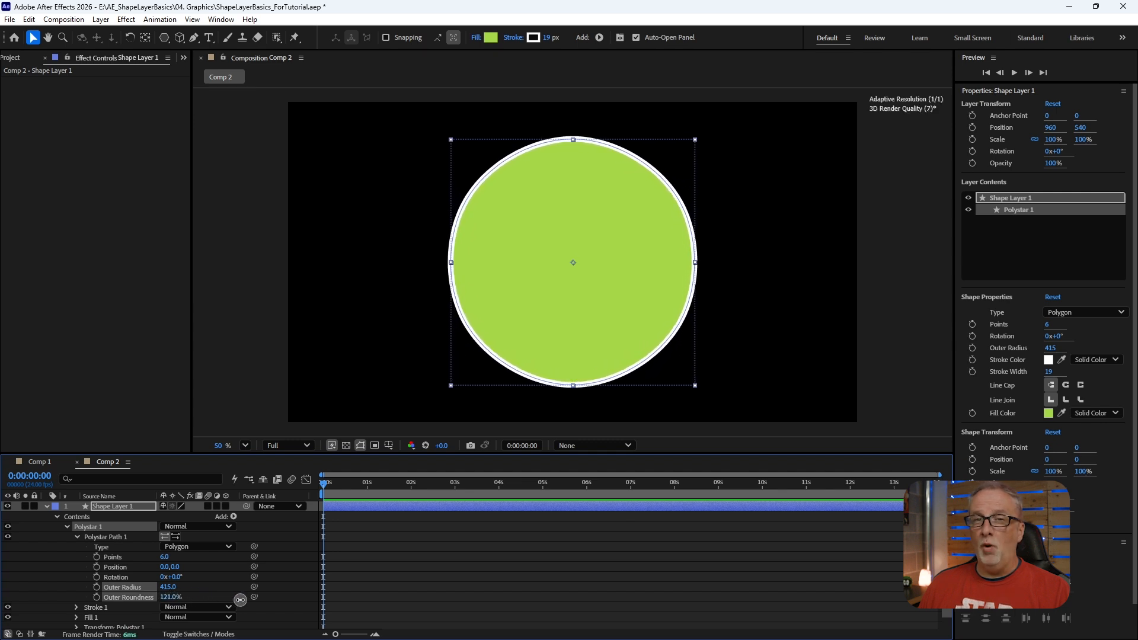
drag(240, 600, 21, 596)
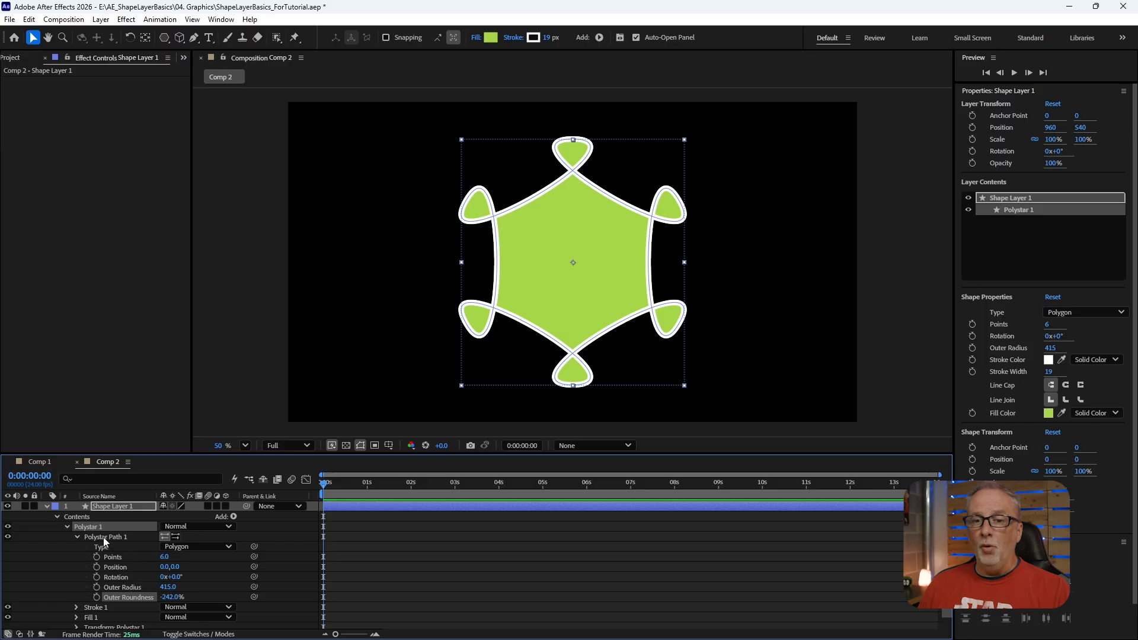
Step: Turn the polygon's stroke off by setting it to None, and restore it to Solid Color
click(514, 37)
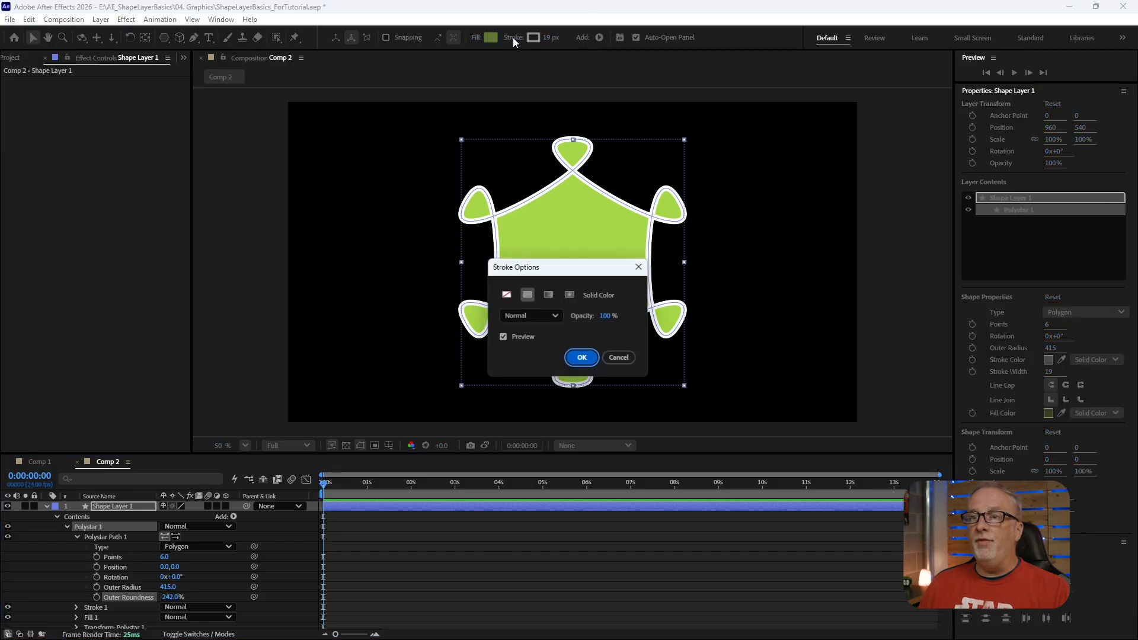
click(506, 295)
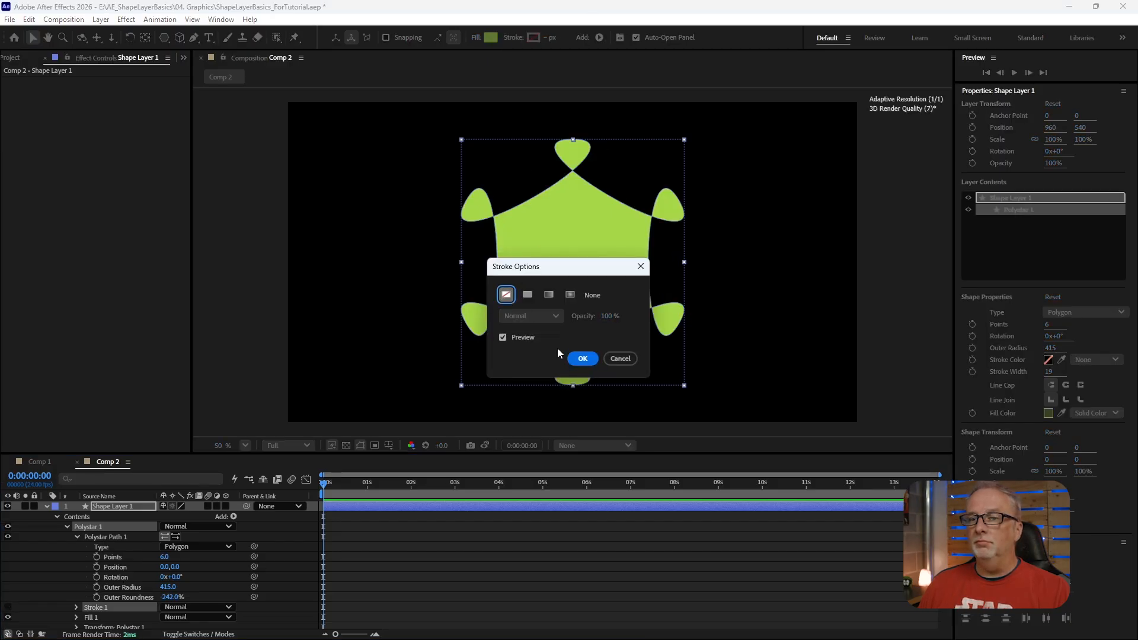
click(581, 360)
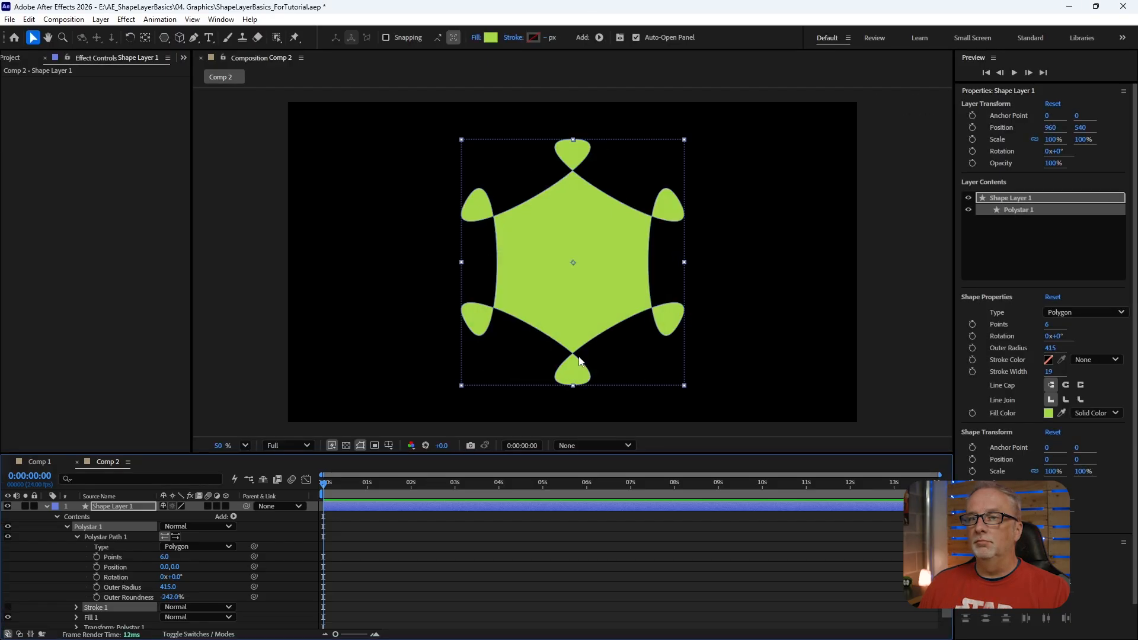
click(513, 38)
click(528, 295)
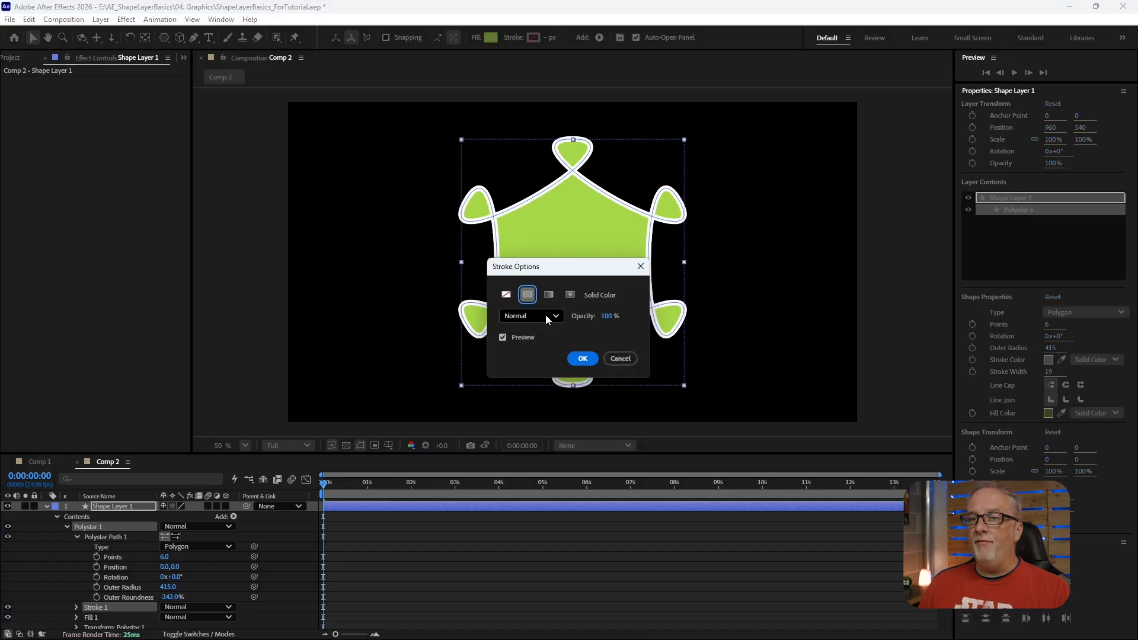
click(583, 358)
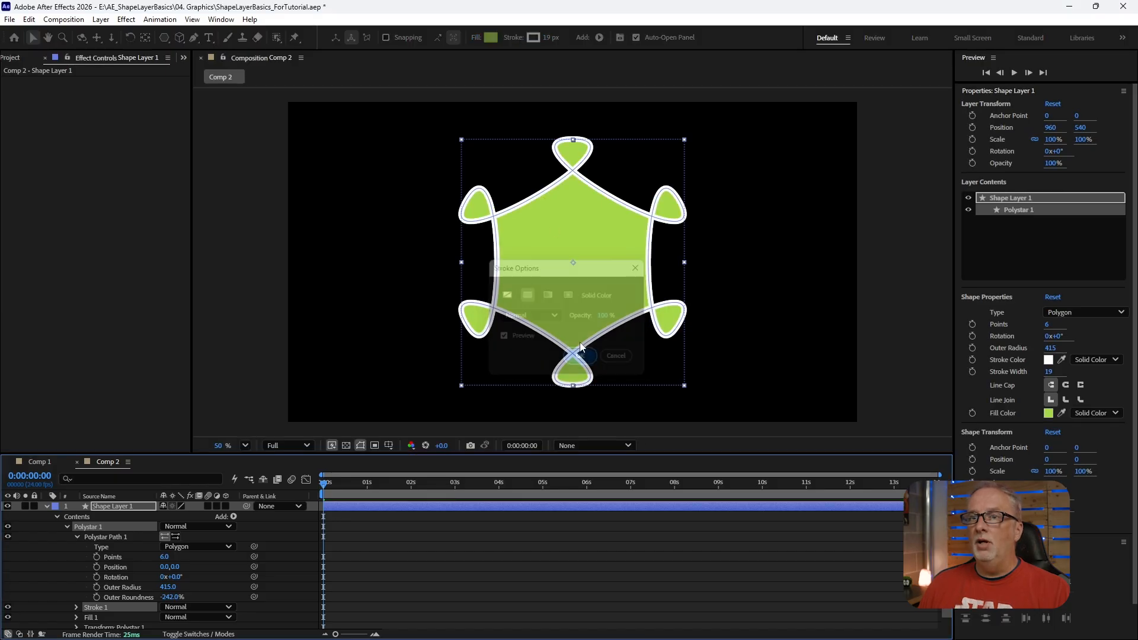
Step: Set the polygon's fill to None so that only its stroke is drawn
click(477, 38)
click(505, 294)
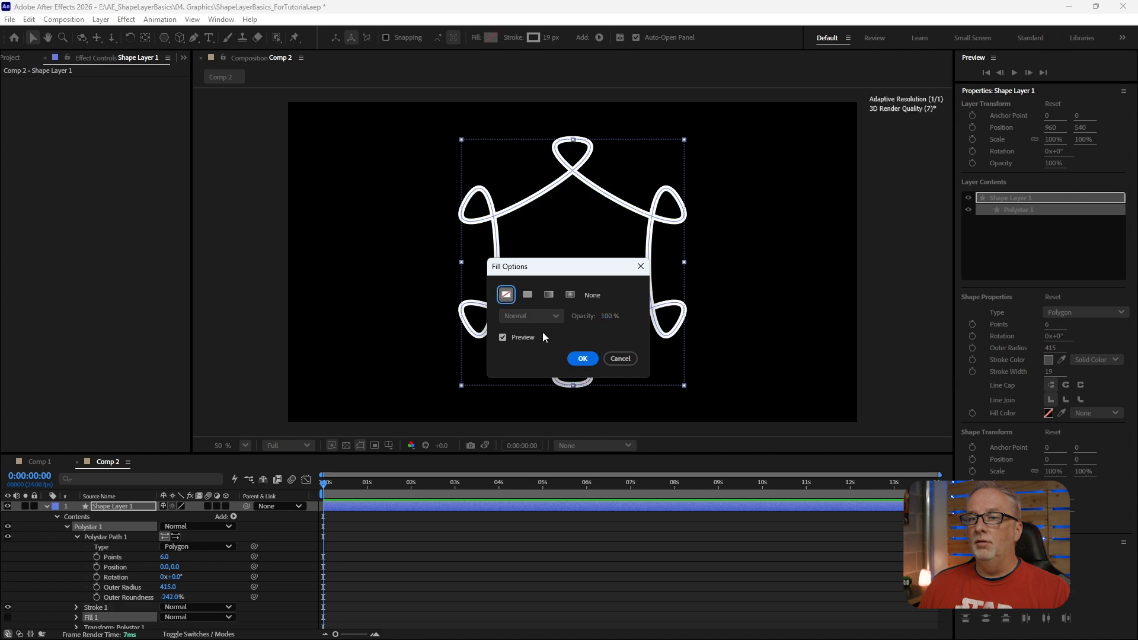
click(583, 358)
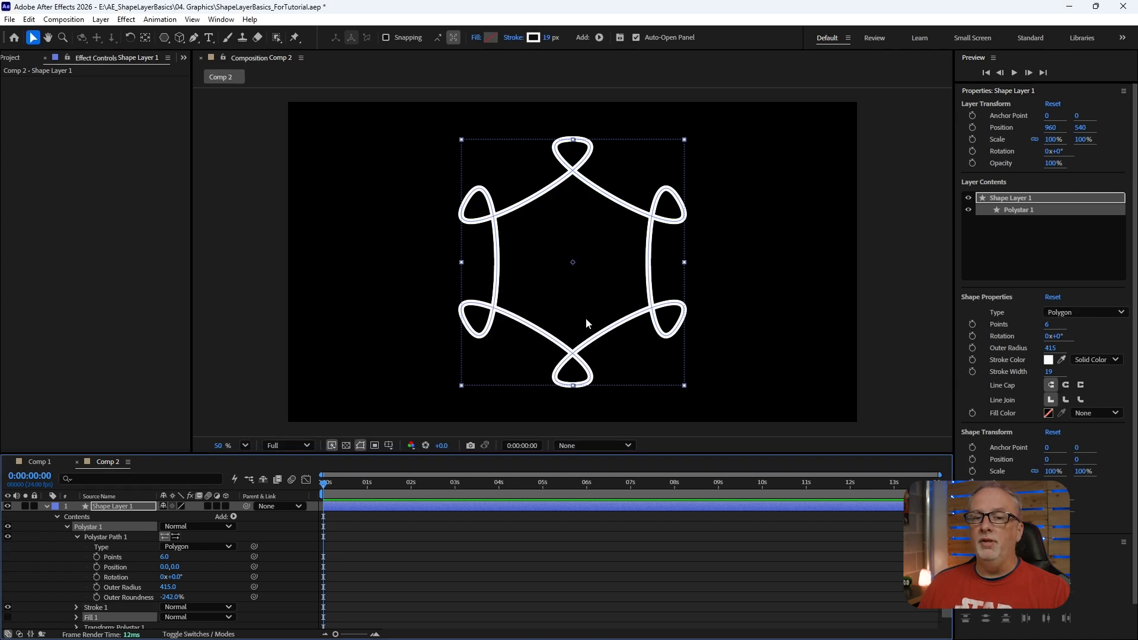
Step: Delete the polygon's shape layer and create a star shape layer automatically fitted to the composition's height
scroll(118, 570, down, 1)
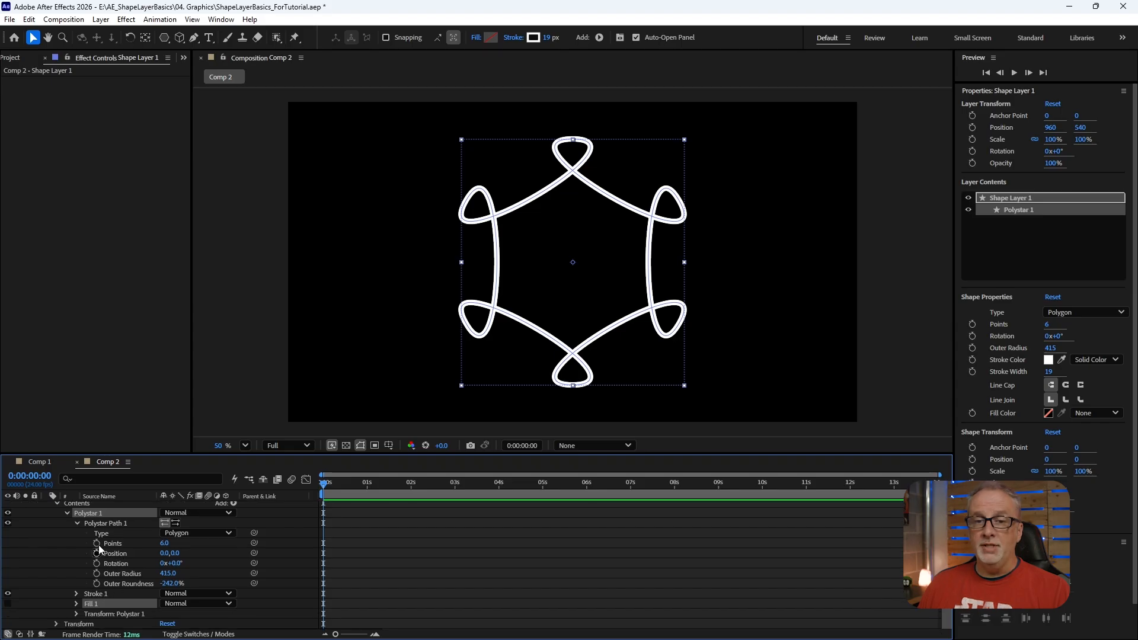
scroll(109, 554, up, 1)
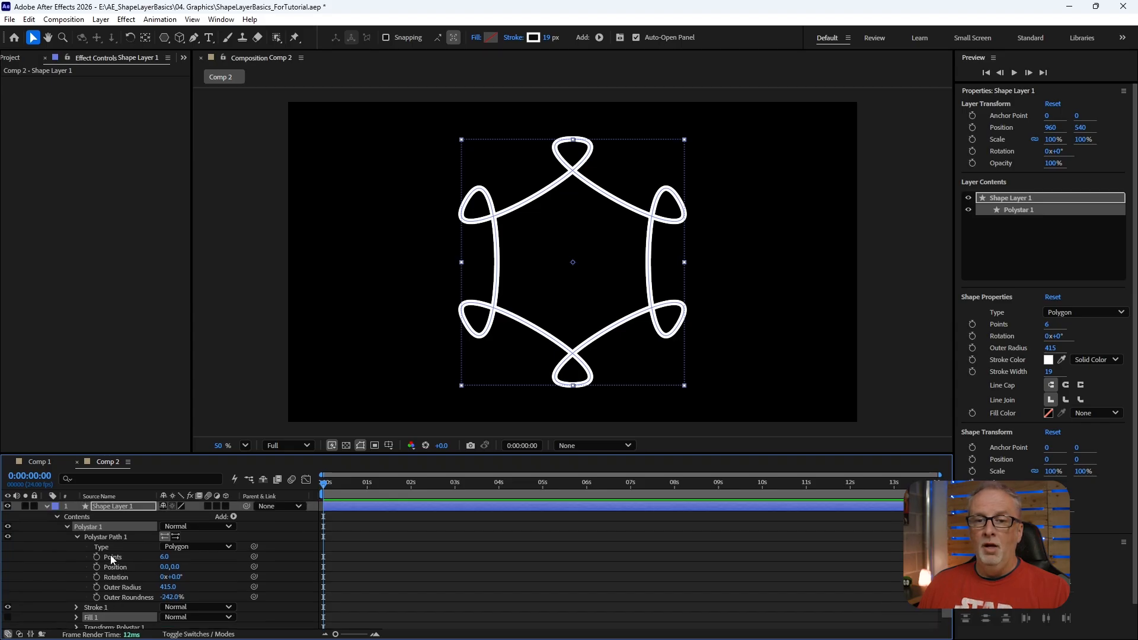
click(114, 505)
key(Delete)
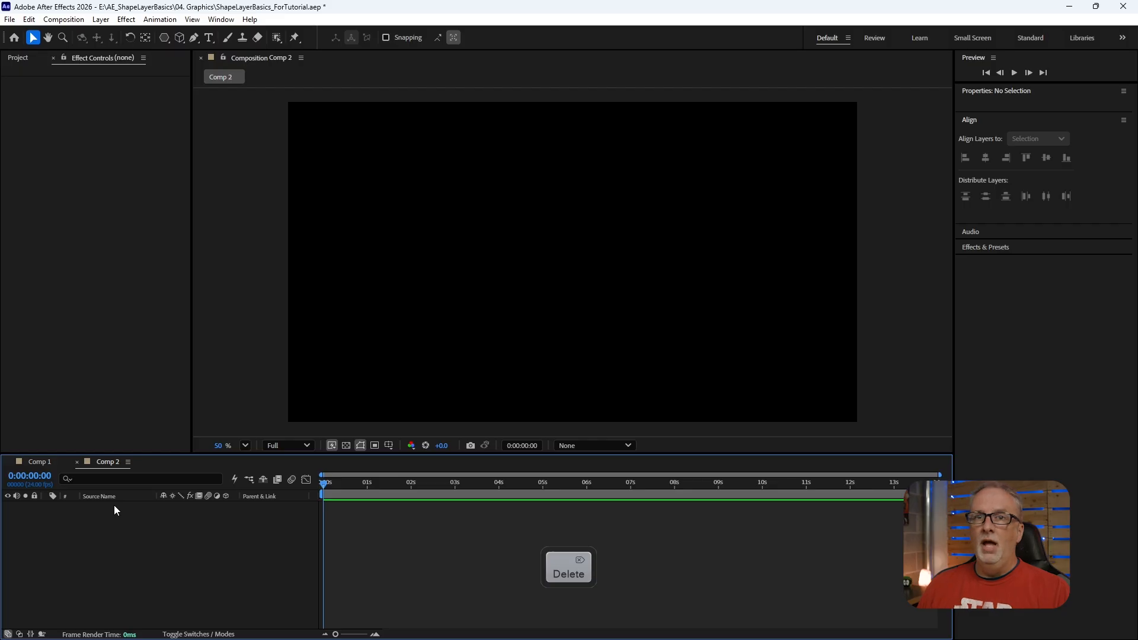
drag(164, 39, 215, 91)
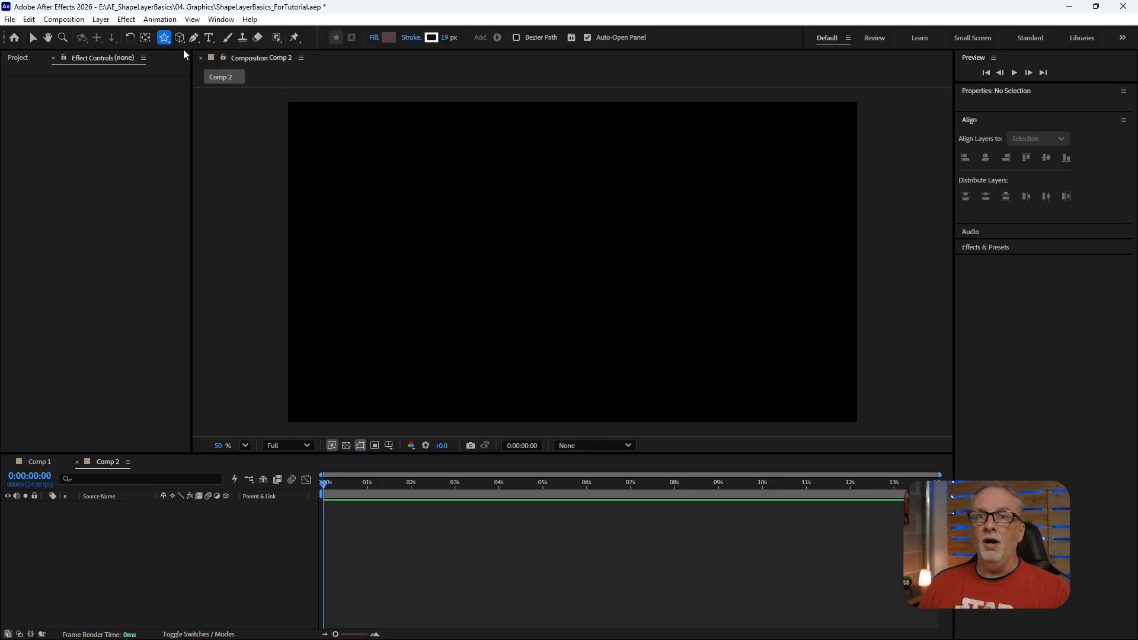
double_click(164, 37)
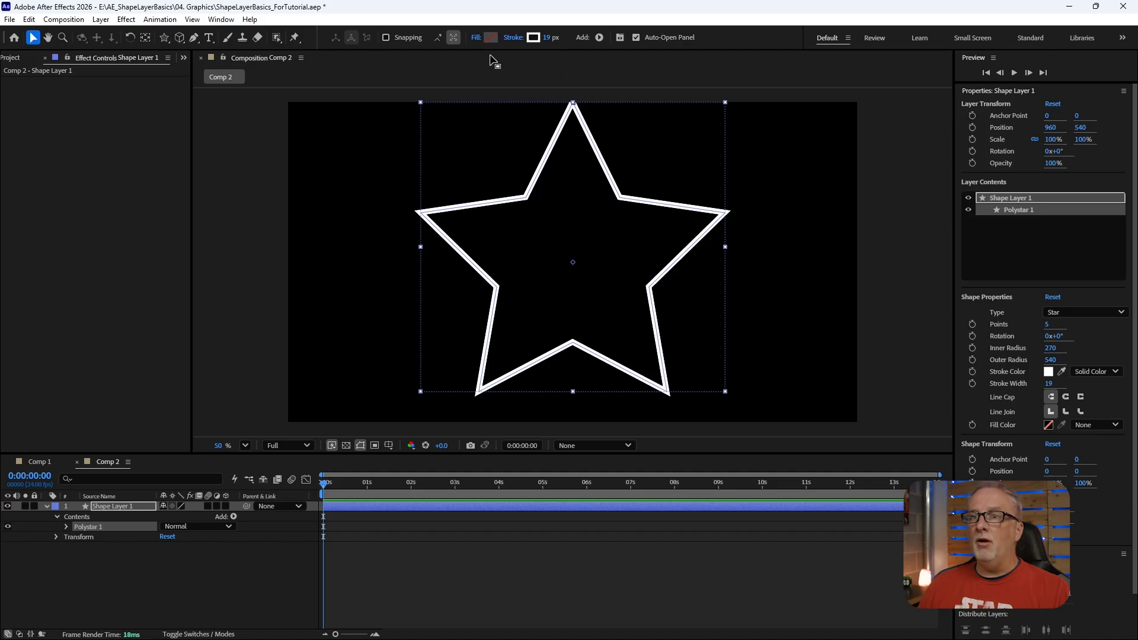
Step: Set the star's fill to Solid Color
click(474, 38)
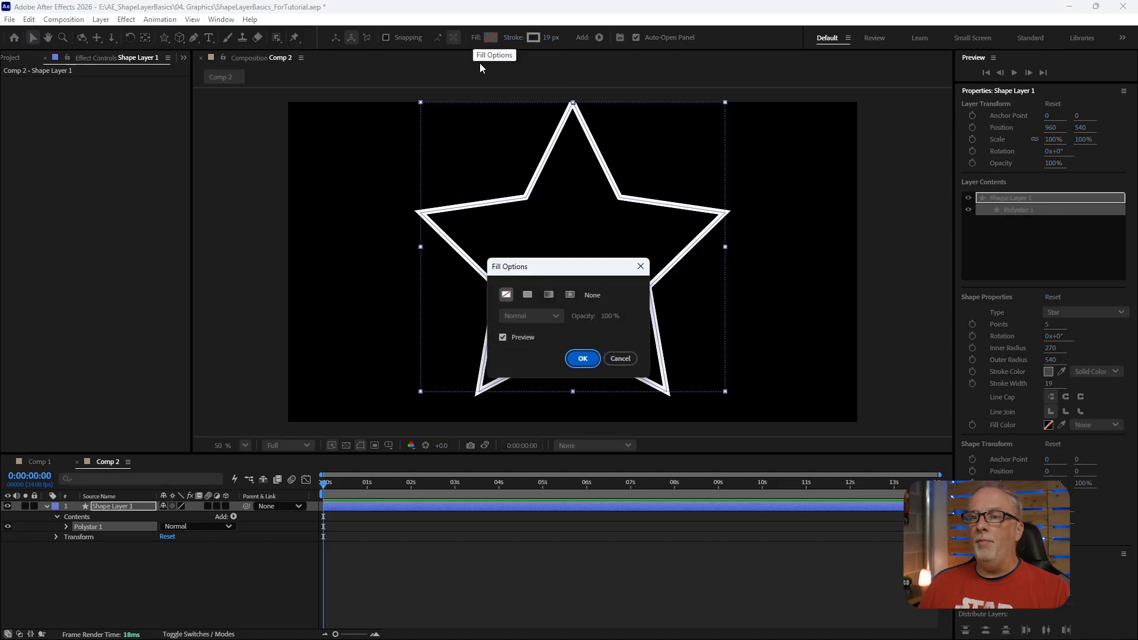
click(528, 294)
click(581, 358)
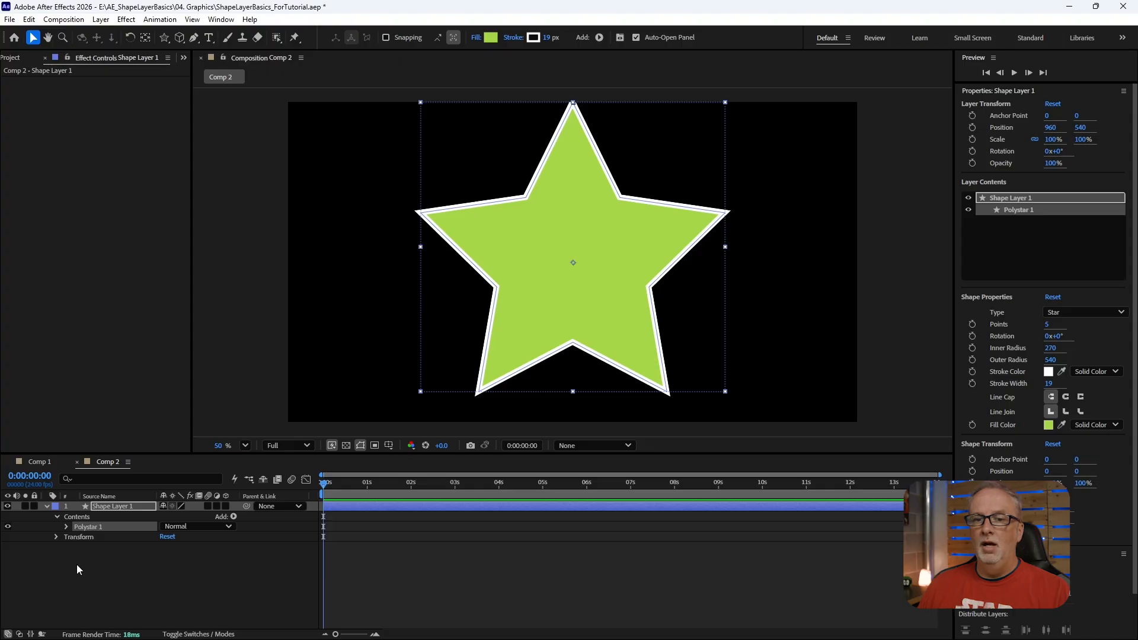
Step: Set the star's Polystar Path 1 to 22 points, inner radius 332 and outer radius 503
click(67, 527)
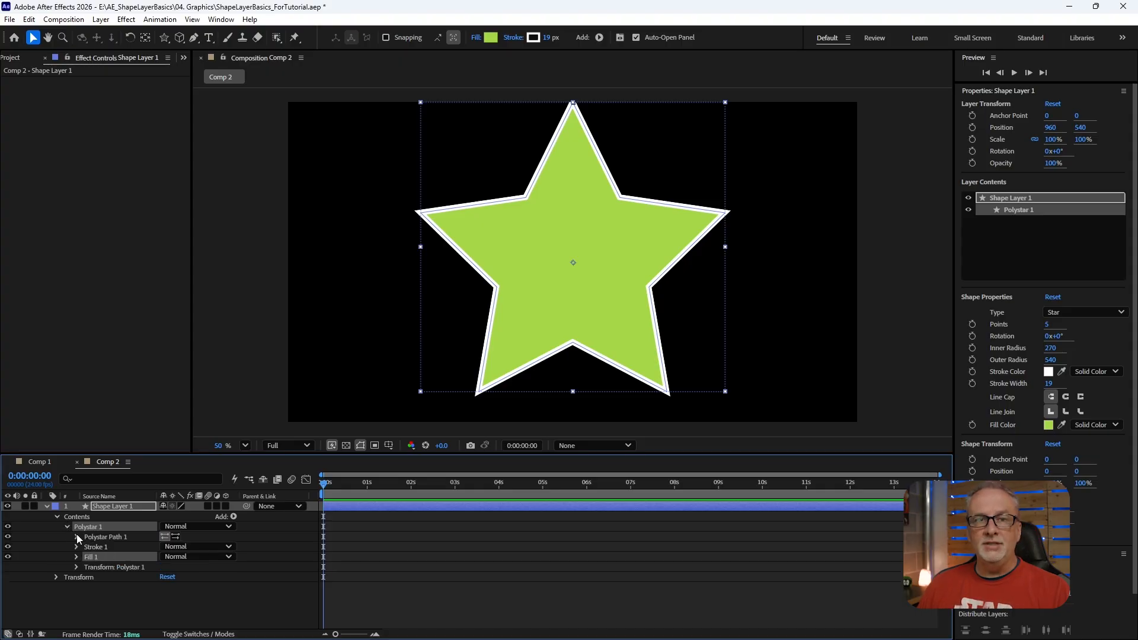
click(77, 537)
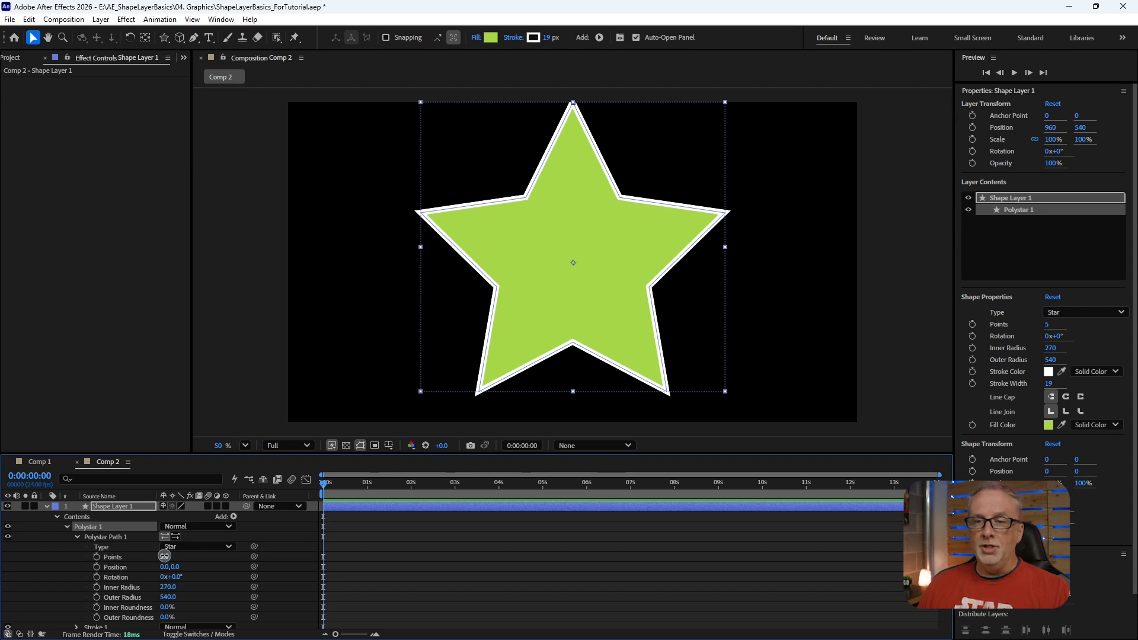
drag(163, 557, 176, 557)
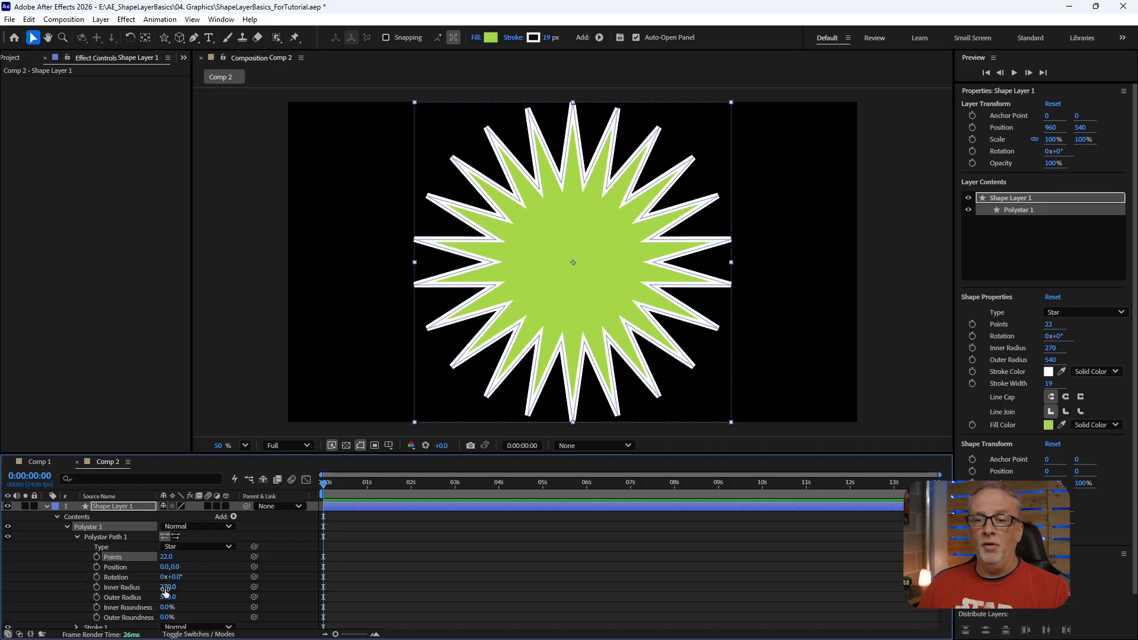
drag(167, 587, 23, 590)
drag(169, 597, 298, 594)
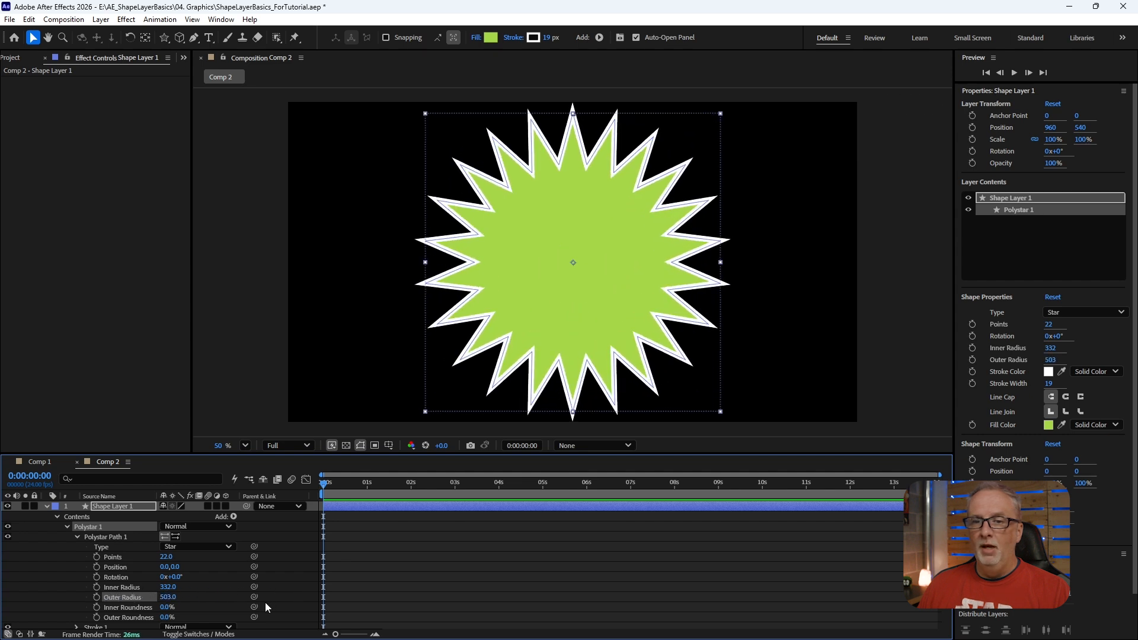
Step: Round the star with inner roundness 119% and outer roundness 97%, and try out its path rotation
drag(169, 606, 240, 607)
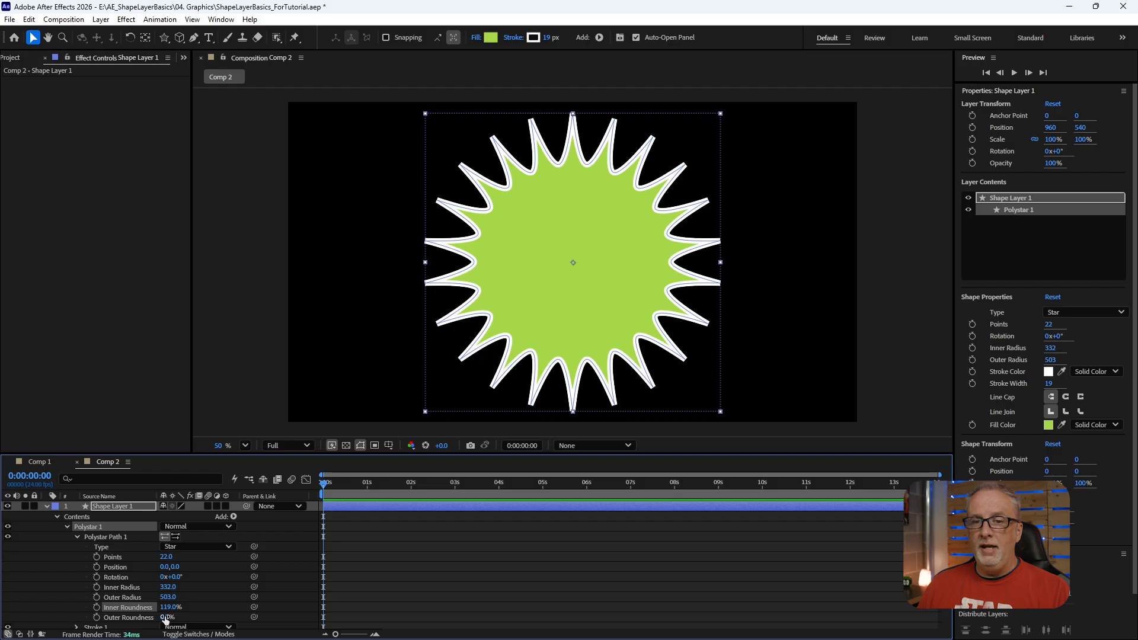
drag(169, 620, 219, 614)
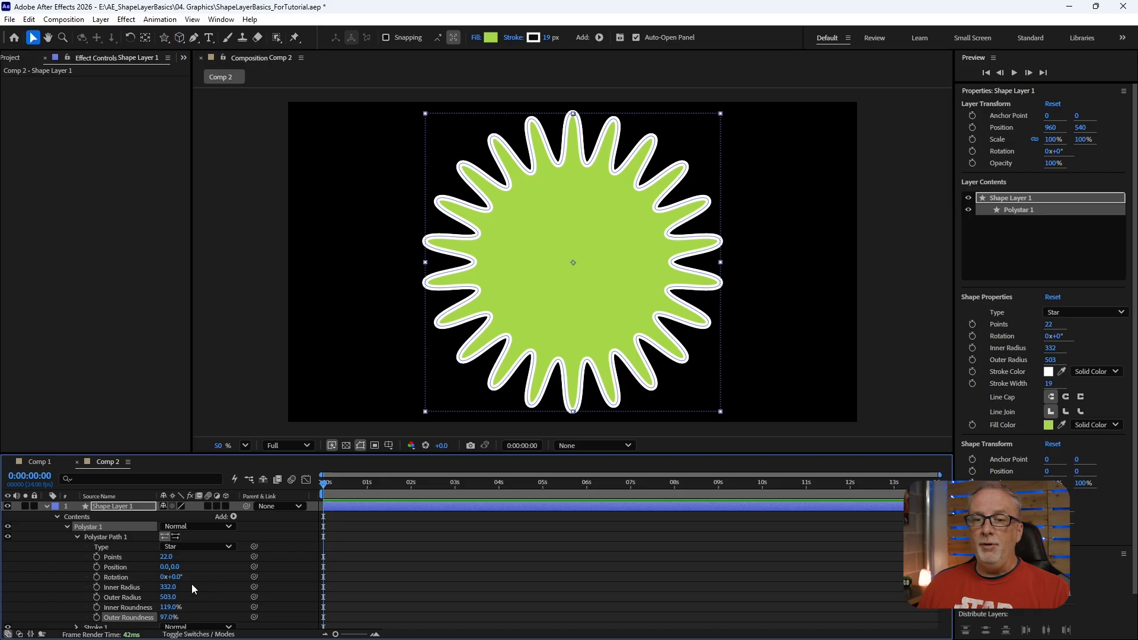
mouse_move(180, 576)
mouse_down()
mouse_move(245, 578)
mouse_move(179, 581)
mouse_up()
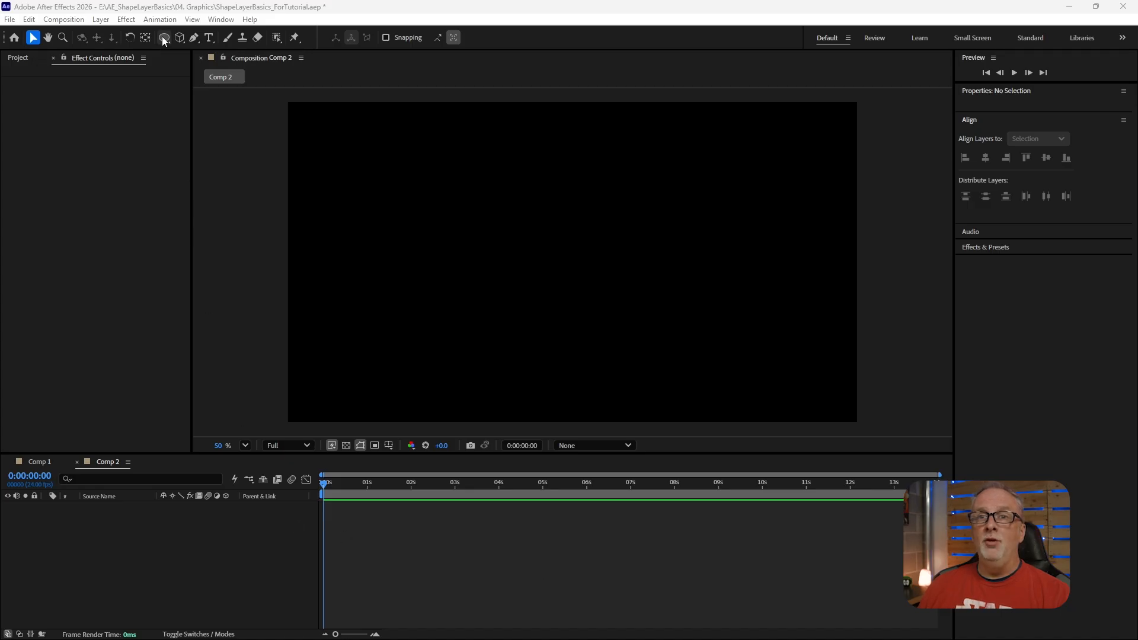
Step: Create an ellipse shape layer that fills the 1920 by 1080 composition, with the fill set to None
drag(163, 40, 208, 71)
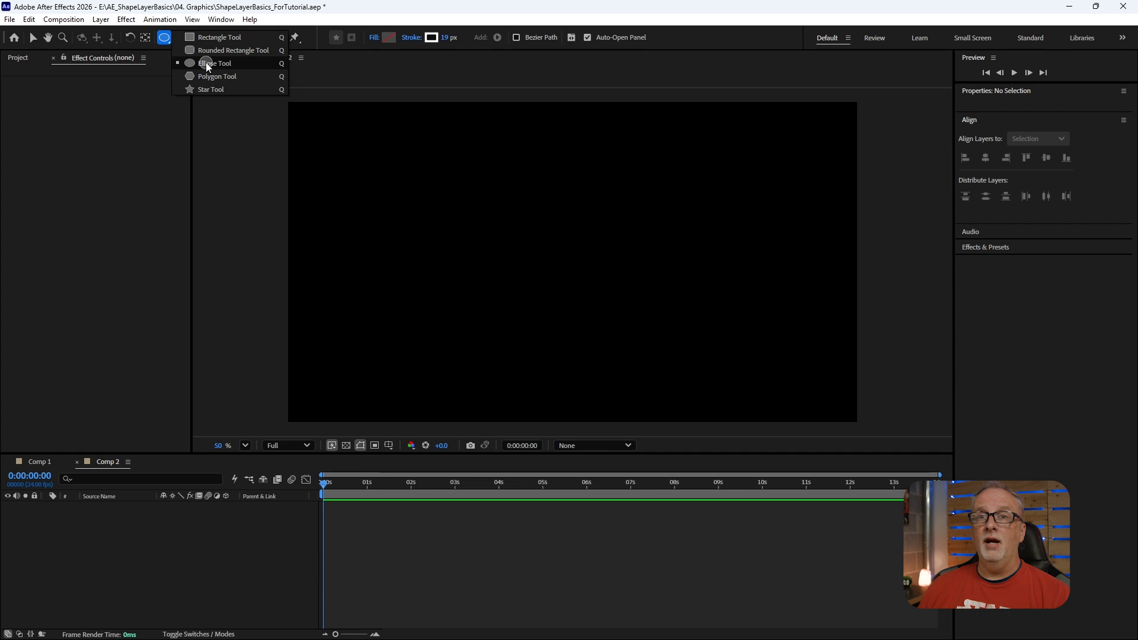
click(208, 66)
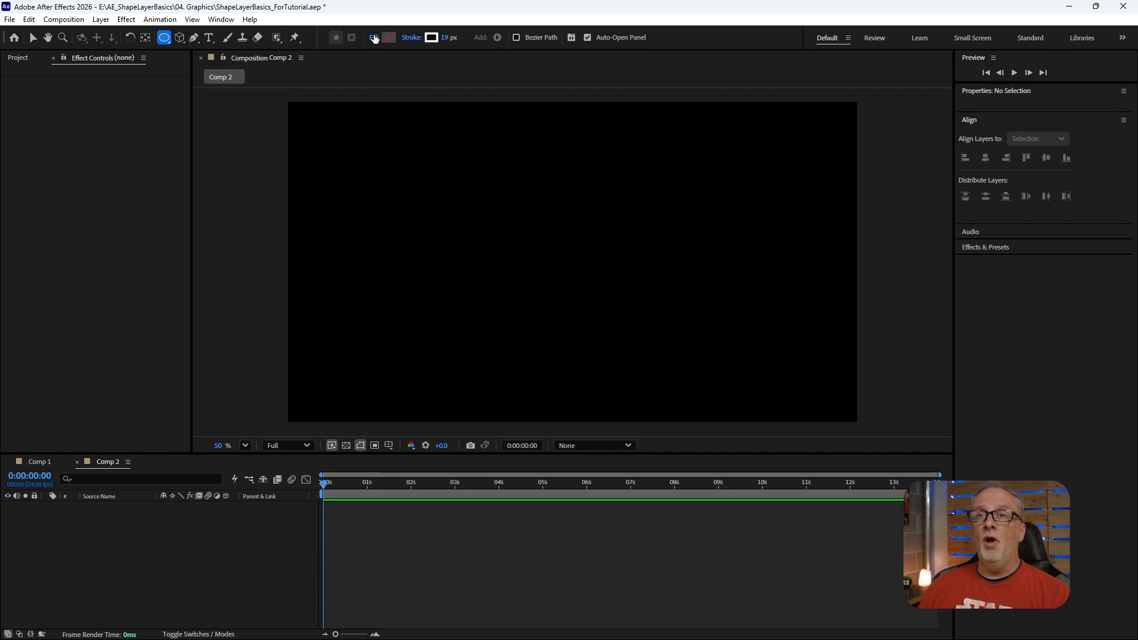
click(374, 38)
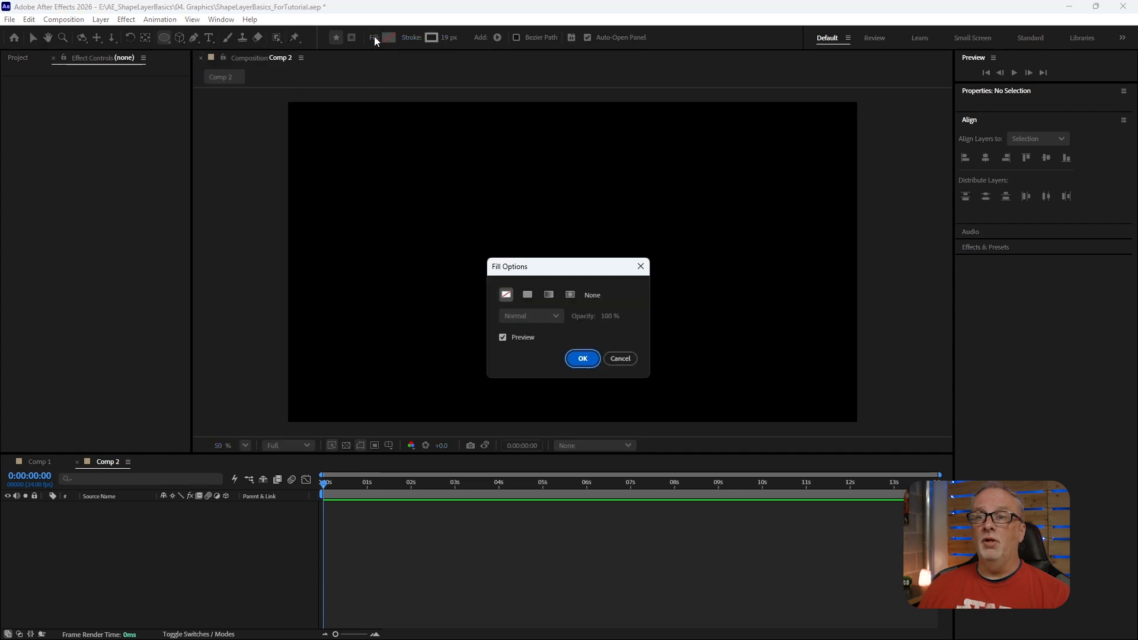
click(506, 296)
click(581, 361)
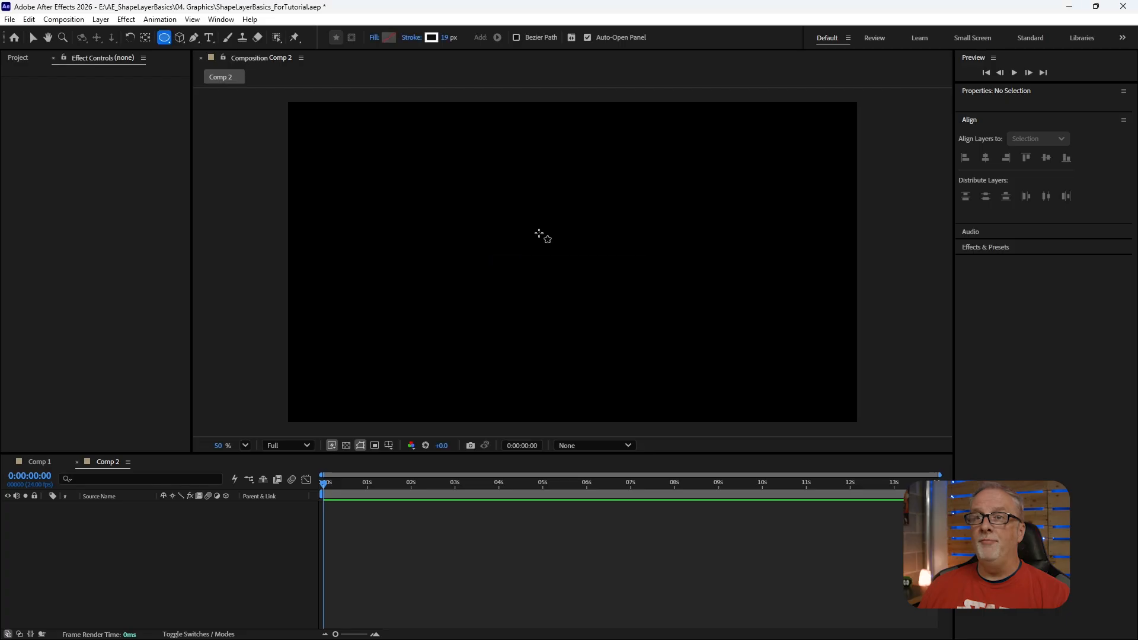
drag(449, 37, 440, 42)
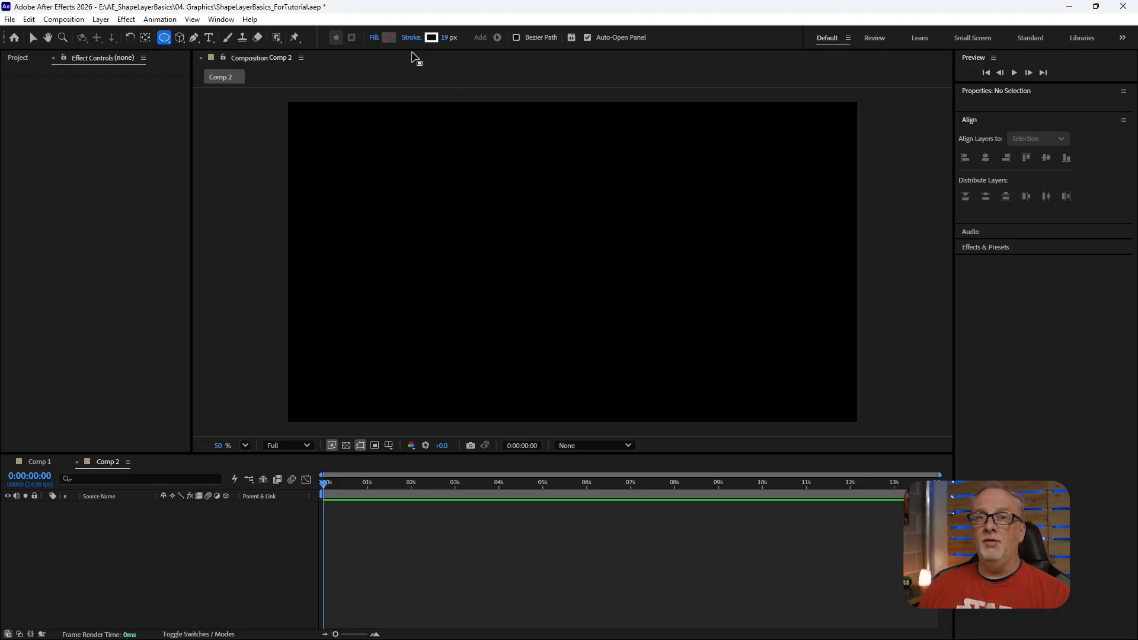
double_click(165, 38)
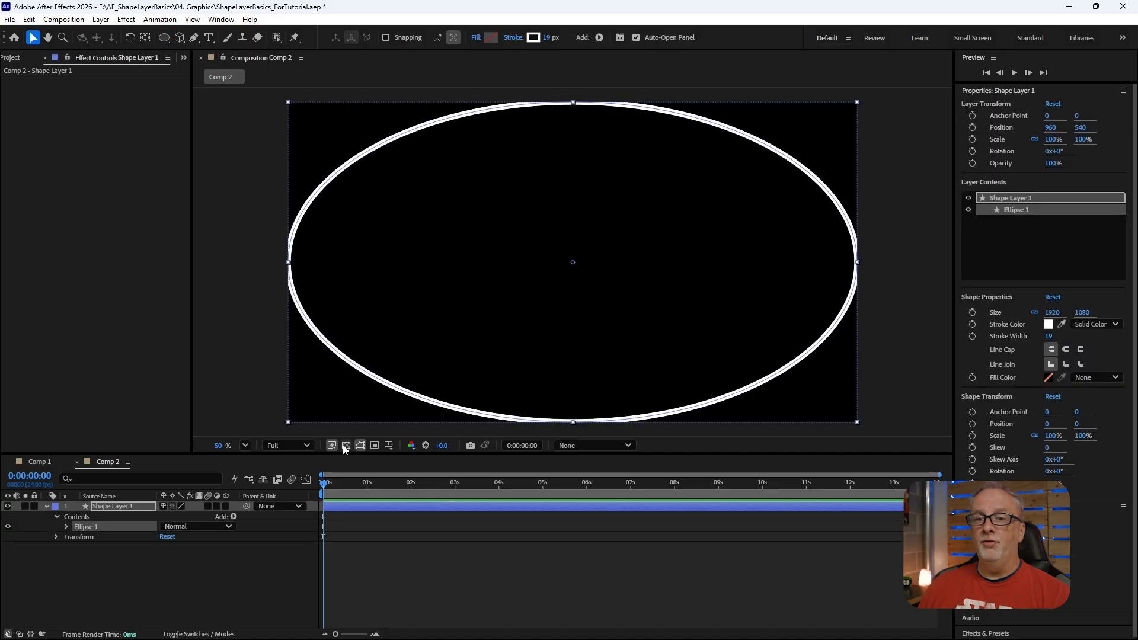
Step: Resize the ellipse's path proportionally to 1354.7 by 762
click(66, 527)
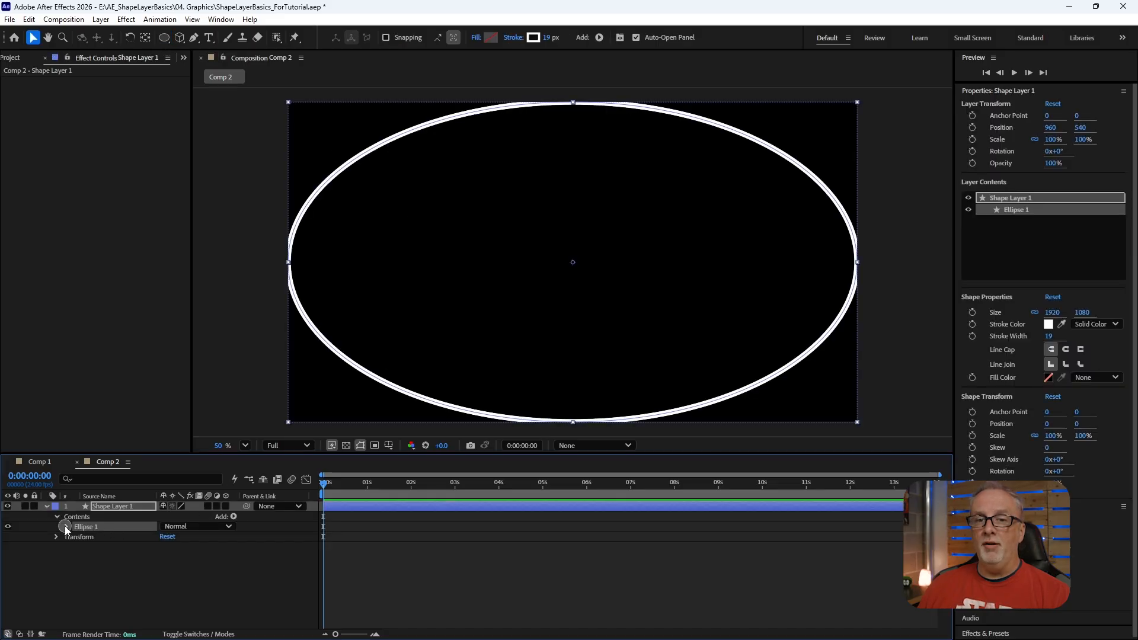
click(76, 537)
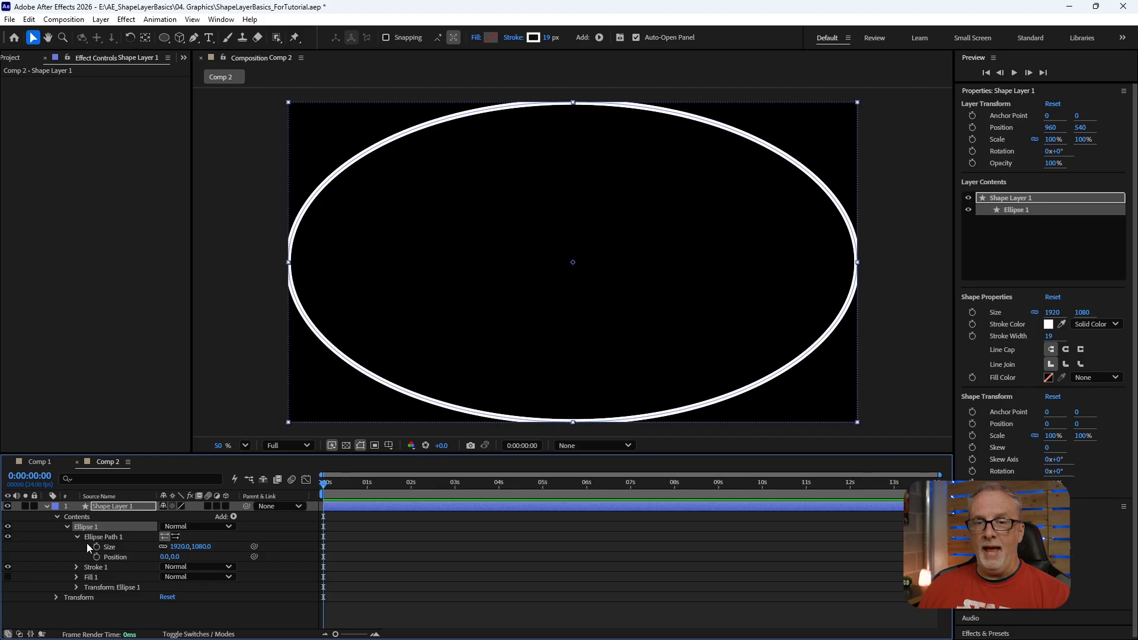
drag(201, 546, 33, 556)
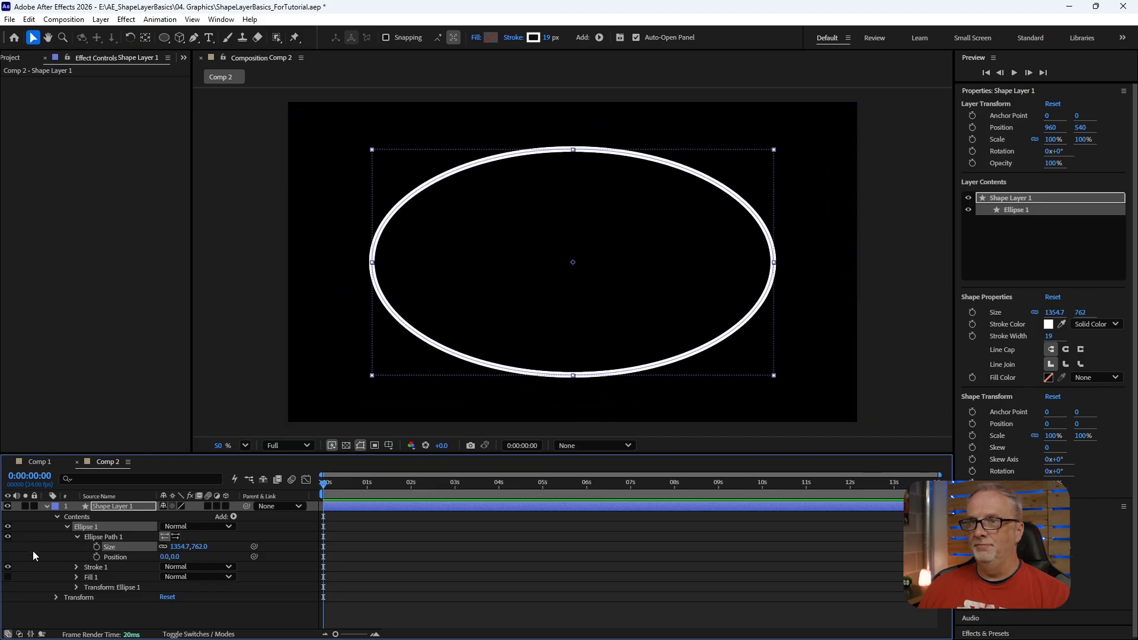
Step: Expand the ellipse's Stroke 1 properties, add a dash to the stroke and set its Dash length to 113
click(77, 537)
click(76, 546)
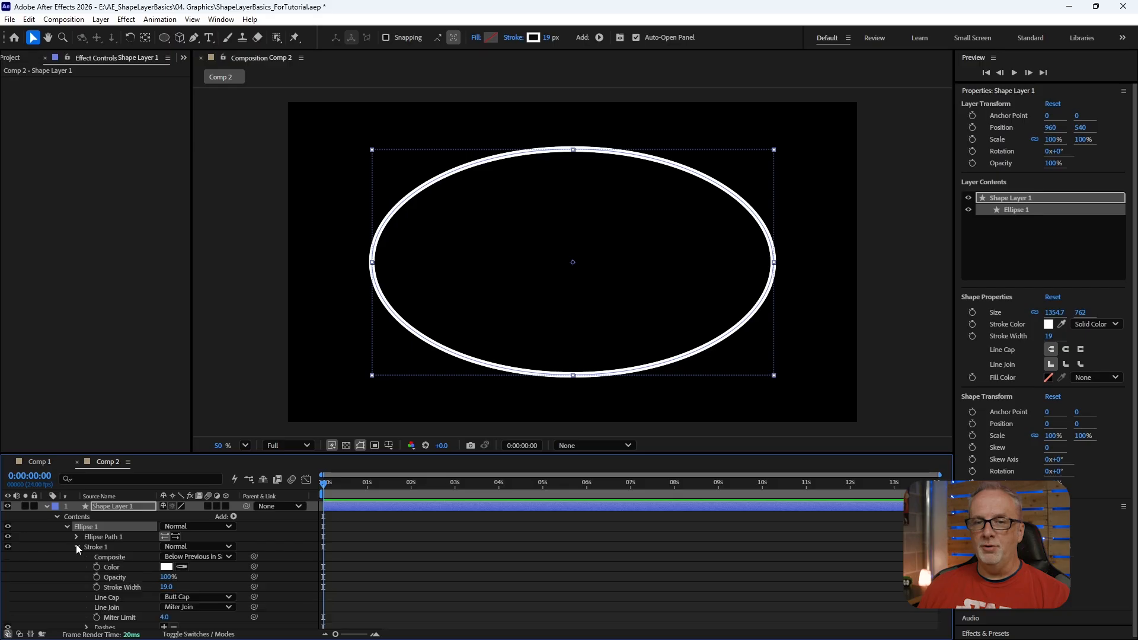
scroll(123, 554, down, 3)
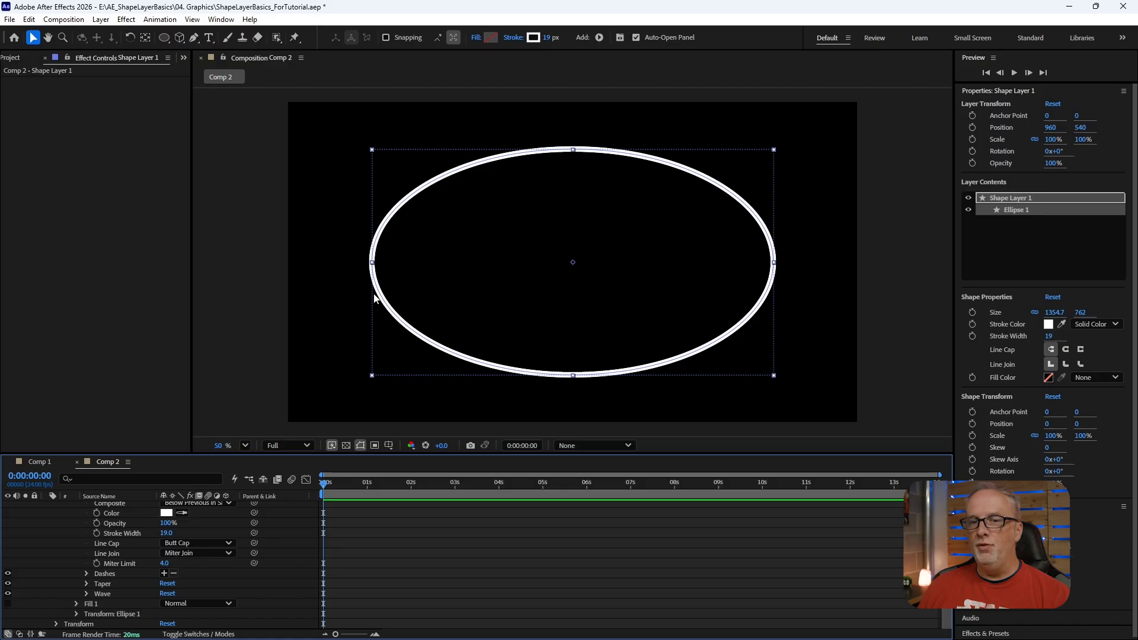
click(164, 573)
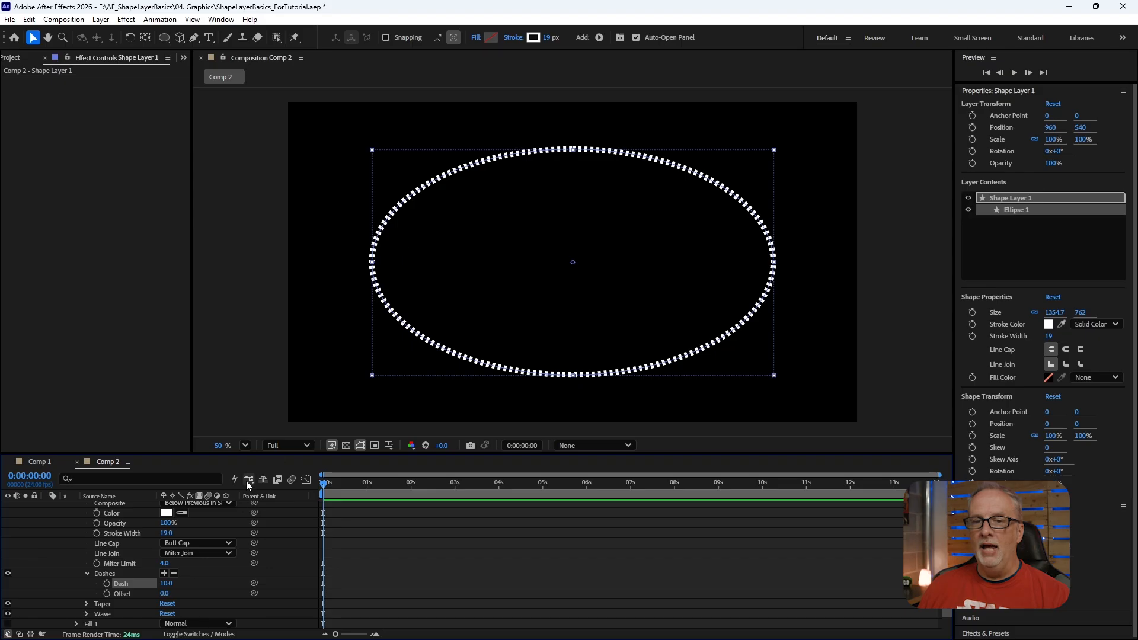
drag(170, 585, 235, 584)
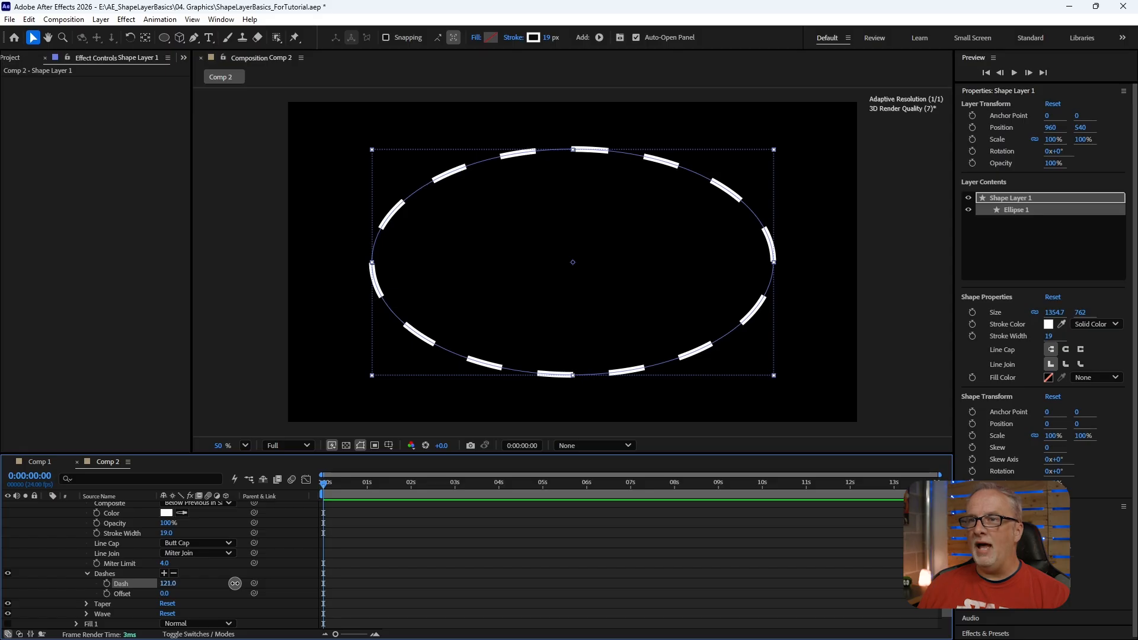
drag(235, 584, 230, 584)
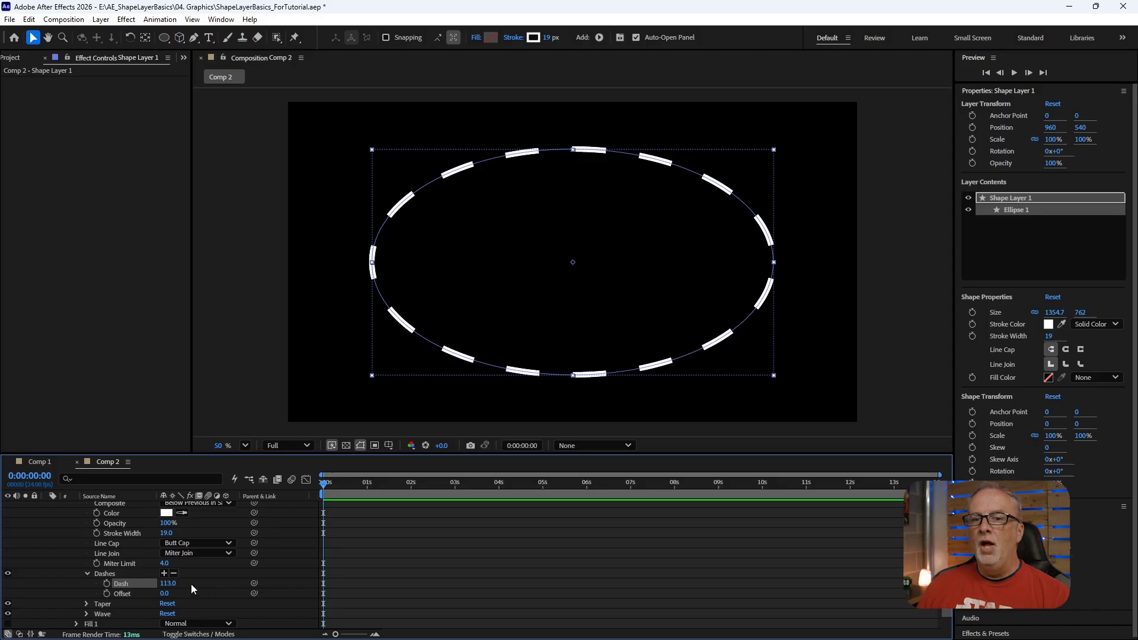
Step: Nudge the stroke's Dash value up and down in whole-unit increments, ending at 111
click(169, 584)
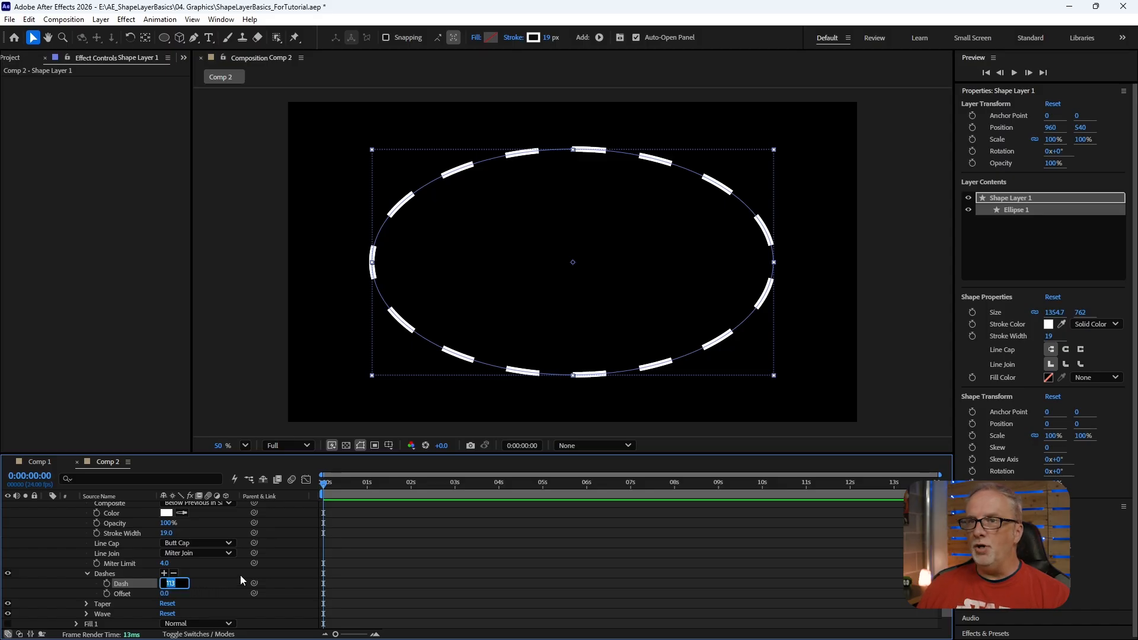
key(Up)
key(Up)
key(Up)
key(Down)
key(Down)
key(Down)
key(Down)
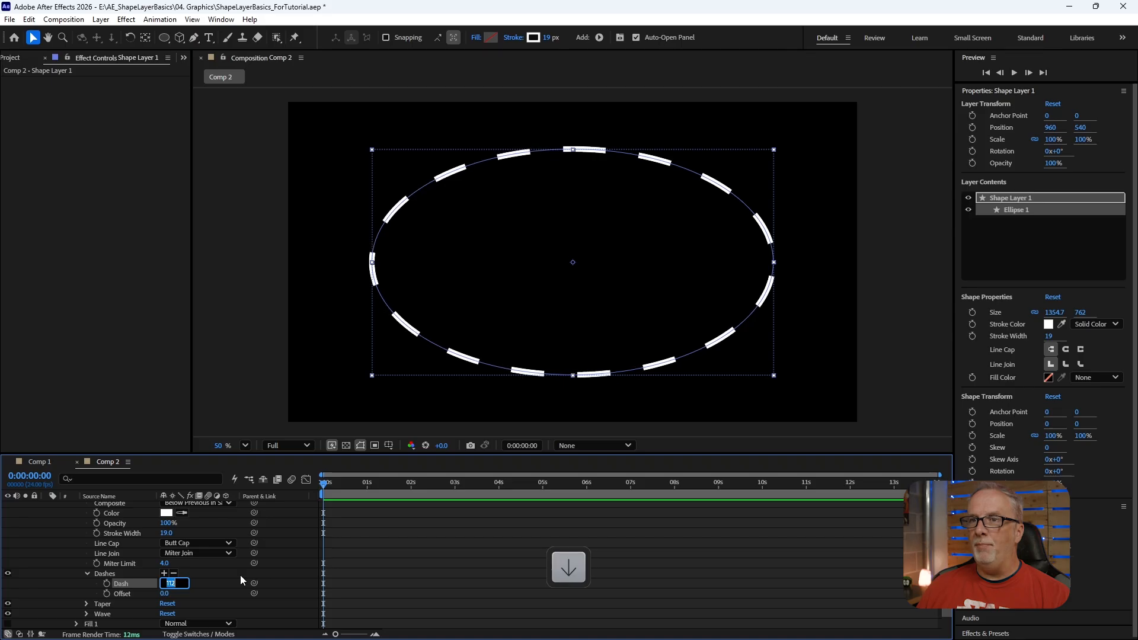
key(Up)
key(Up)
key(Up)
key(Up)
key(Down)
key(Down)
key(Down)
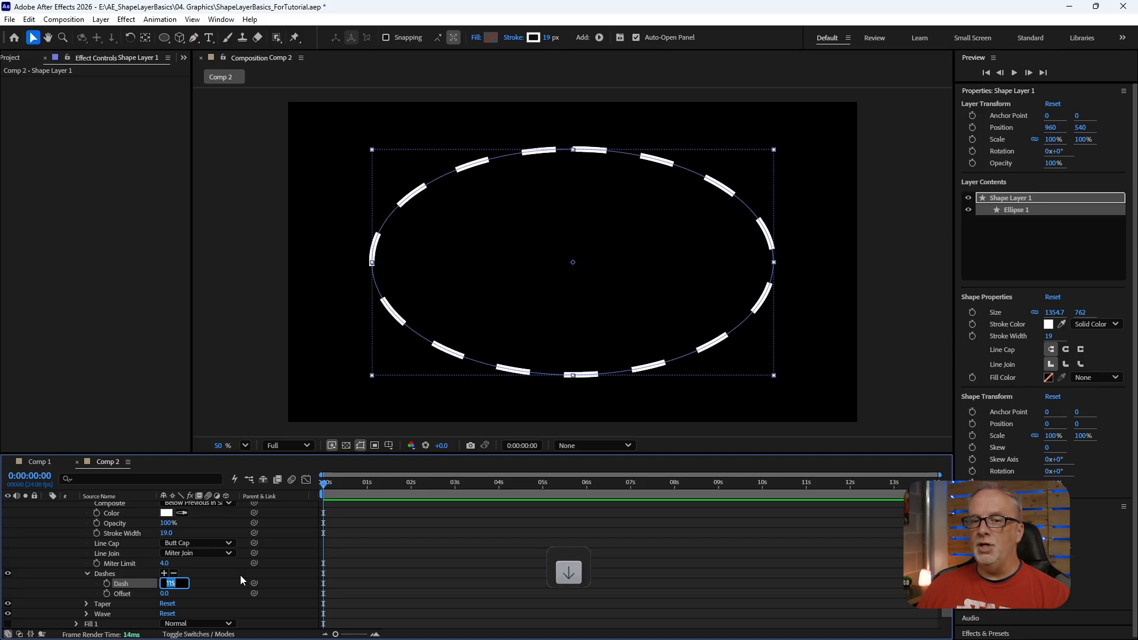
key(Down)
key(Down)
key(Down)
key(Down)
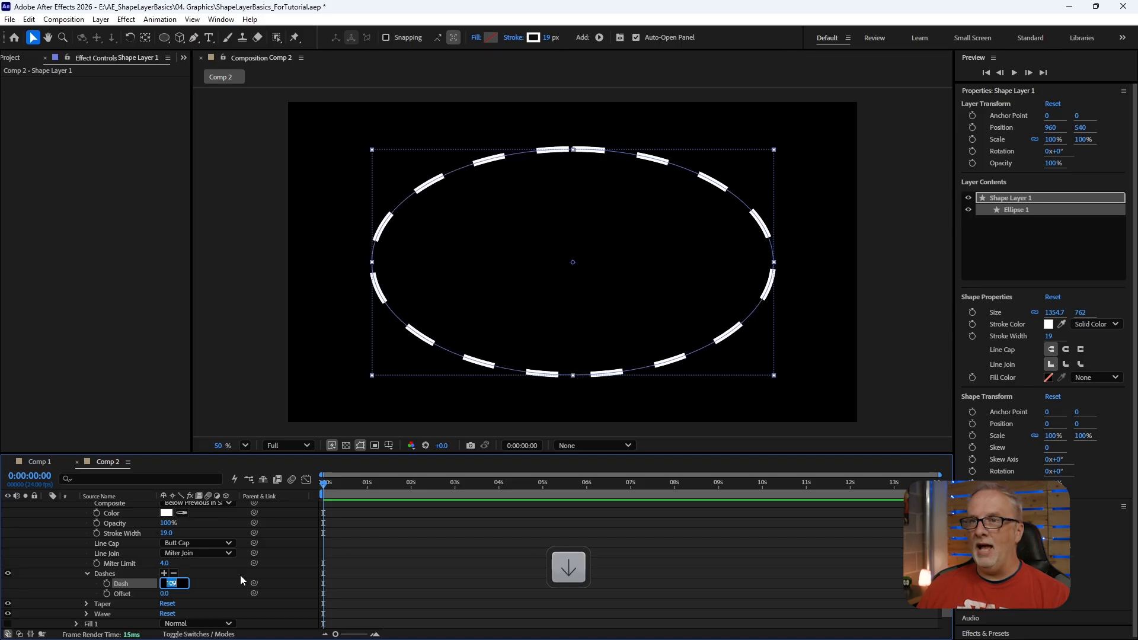
key(Up)
key(Up)
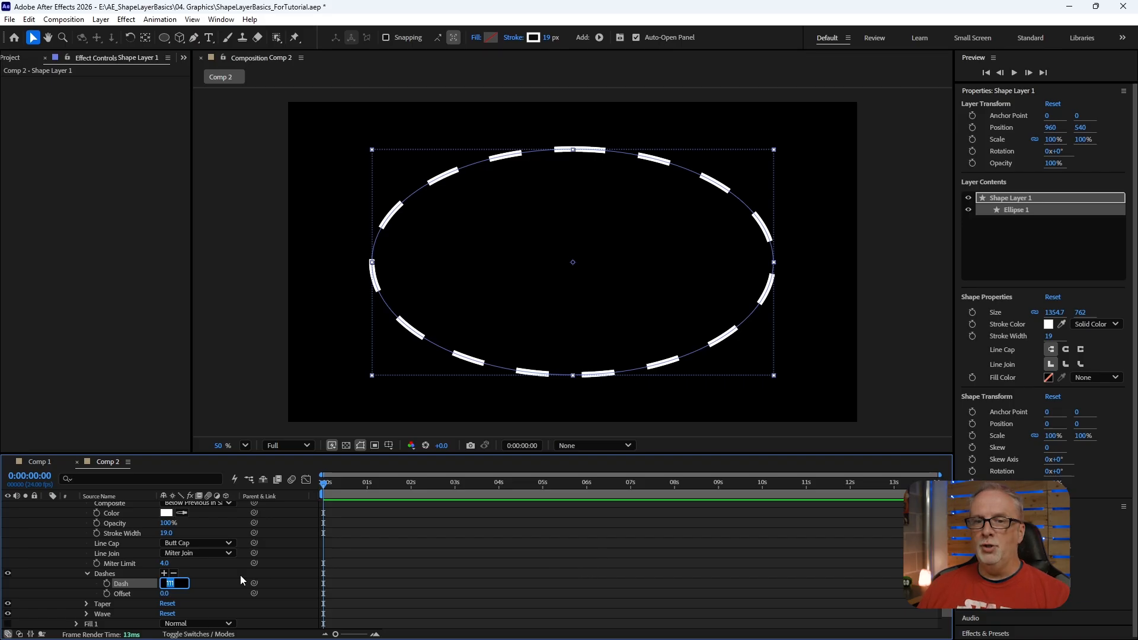
Step: Fine-tune the stroke's Dash value in 0.1 increments up to 113.1
key(ctrl+Up)
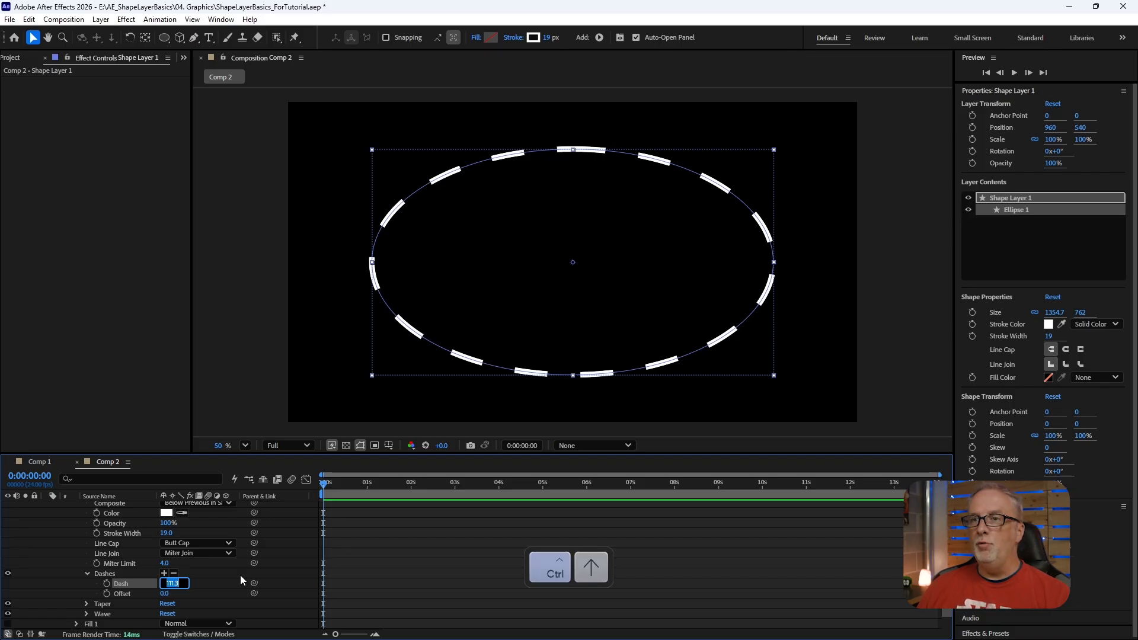
key(ctrl+Up)
key(ctrl+Up)
key(ctrl+Up)
key(ctrl+Up)
key(ctrl+Up)
key(ctrl+Up)
key(ctrl+Up)
key(ctrl+Up)
key(ctrl+Up)
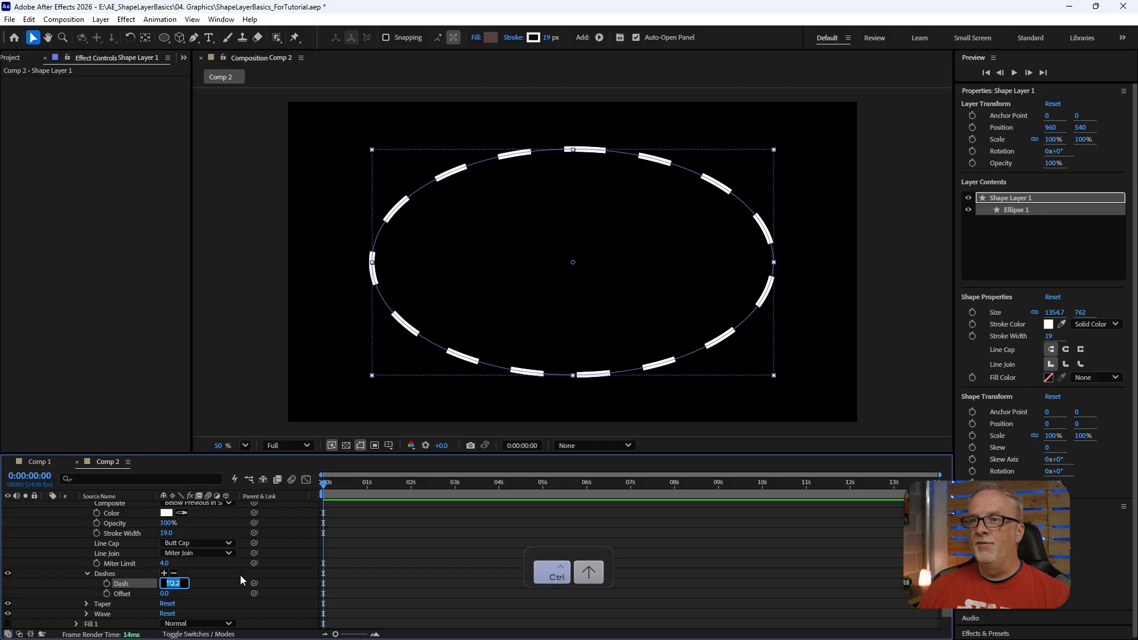
key(ctrl+Up)
key(ctrl+Up)
key(ctrl+Up)
key(ctrl+Up)
key(ctrl+Up)
key(ctrl+Up)
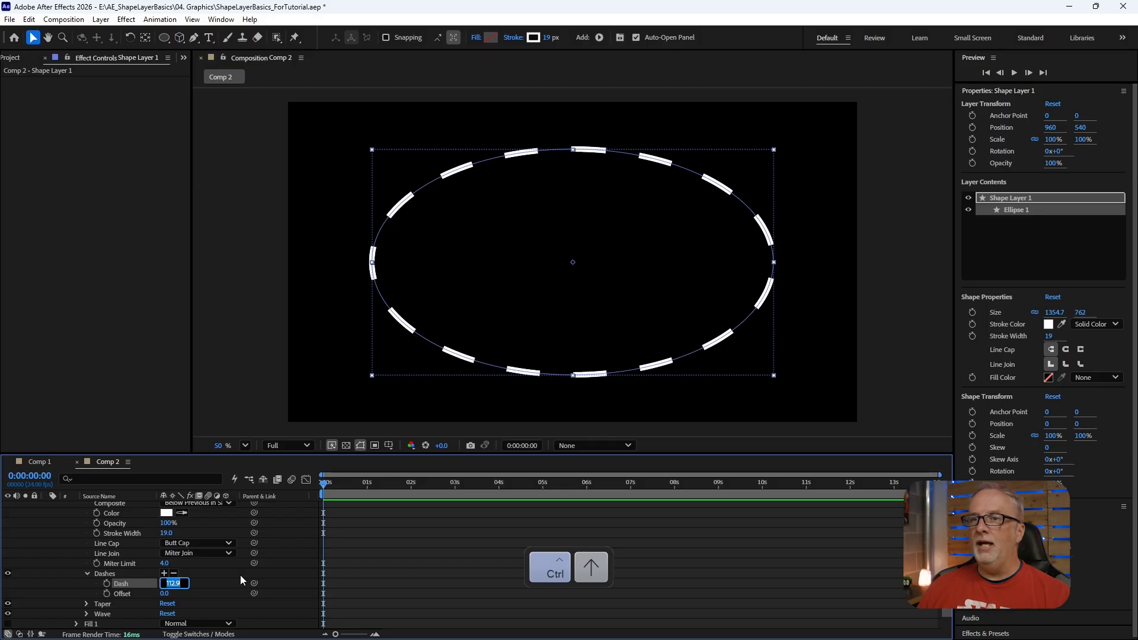
key(ctrl+Up)
key(ctrl+Up)
key(ctrl+Down)
key(ctrl+Down)
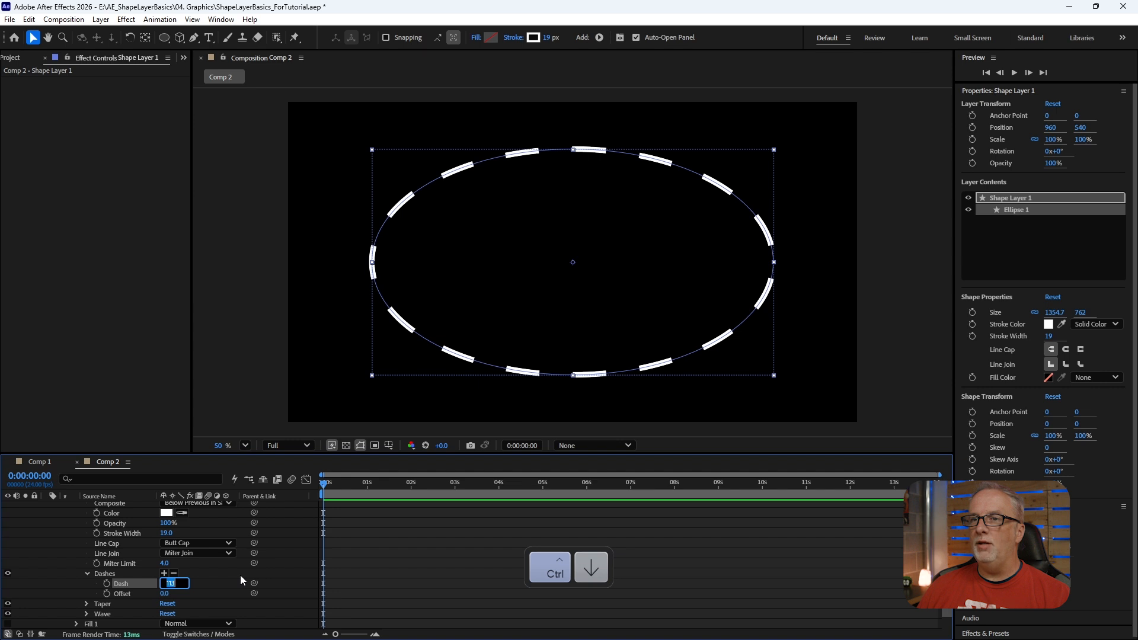
key(ctrl+Up)
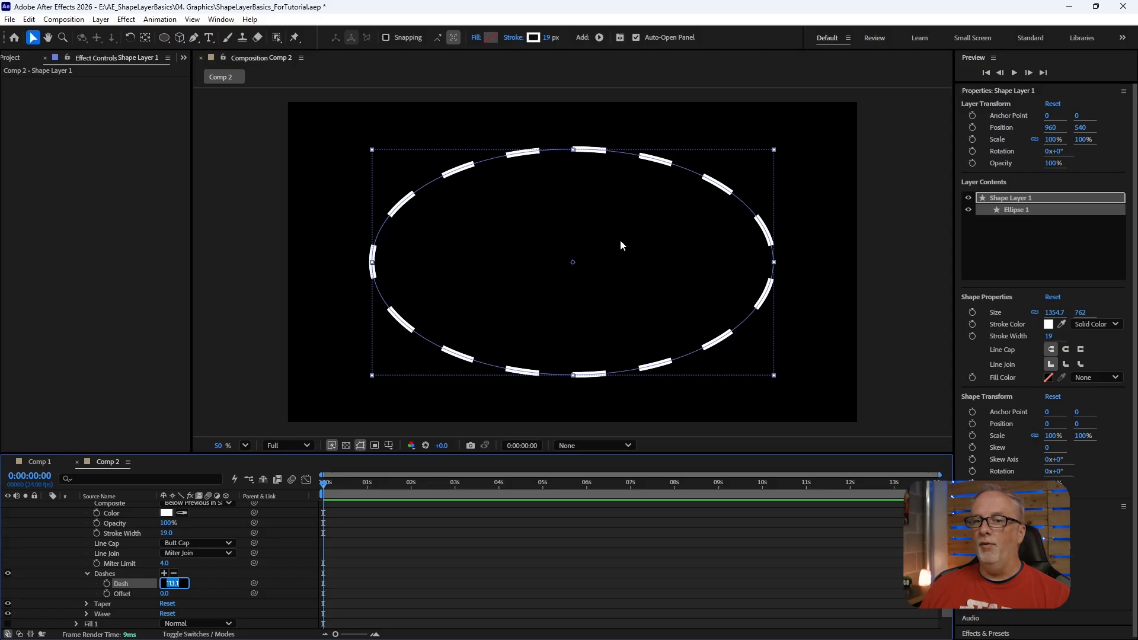
click(205, 581)
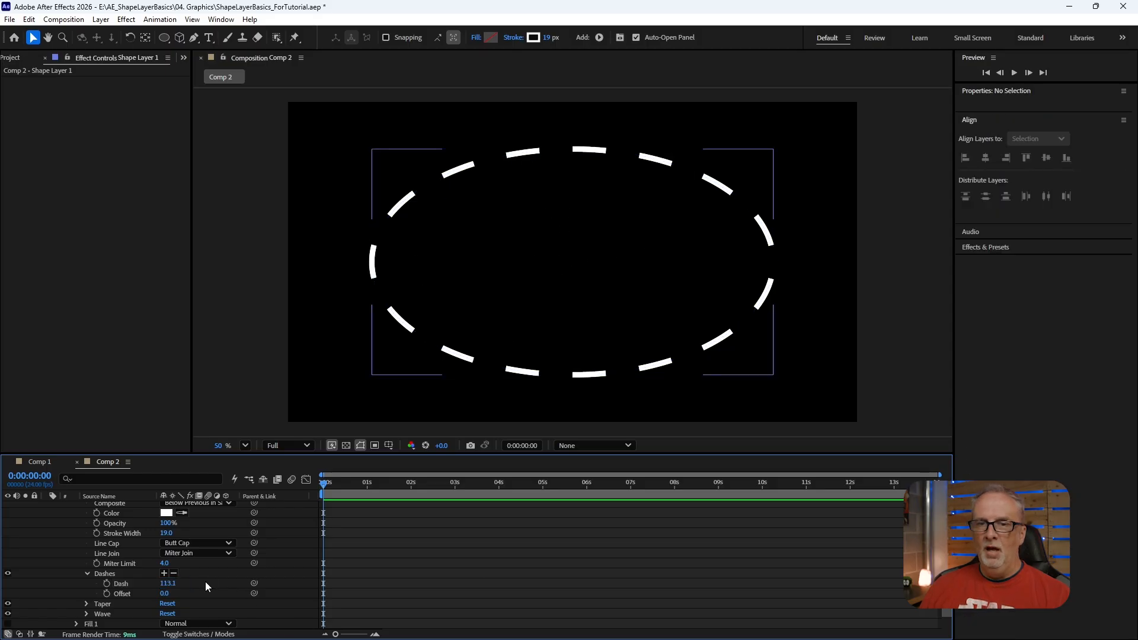
Step: Reset the Dash to 10, add a gap, and adjust the pattern to Dash 43 and Gap 82
click(166, 584)
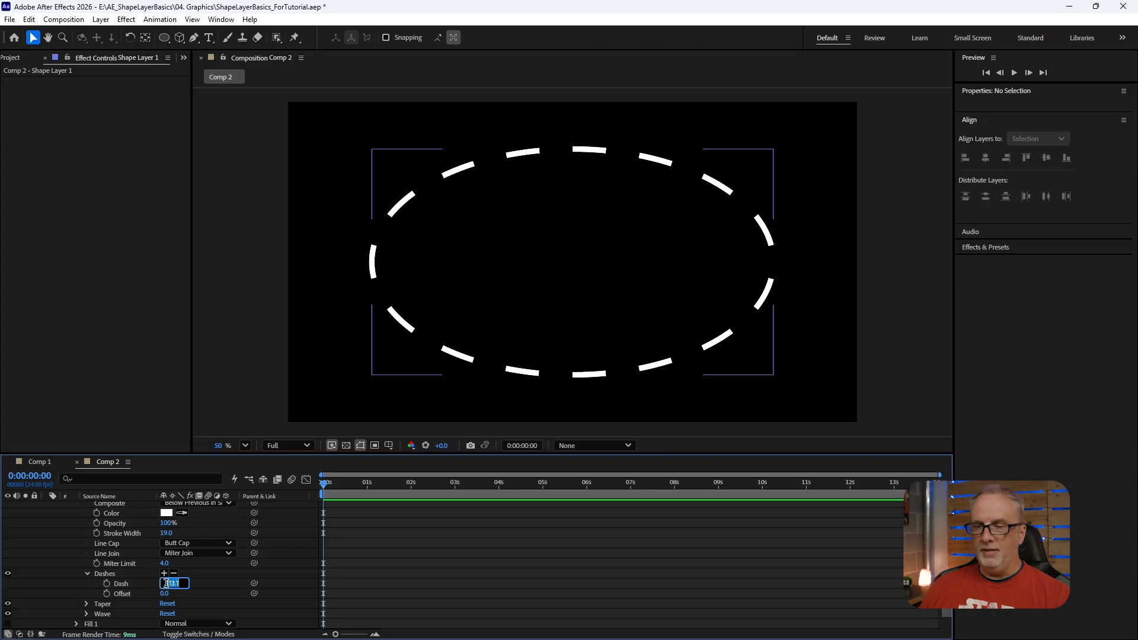
text(10)
key(Return)
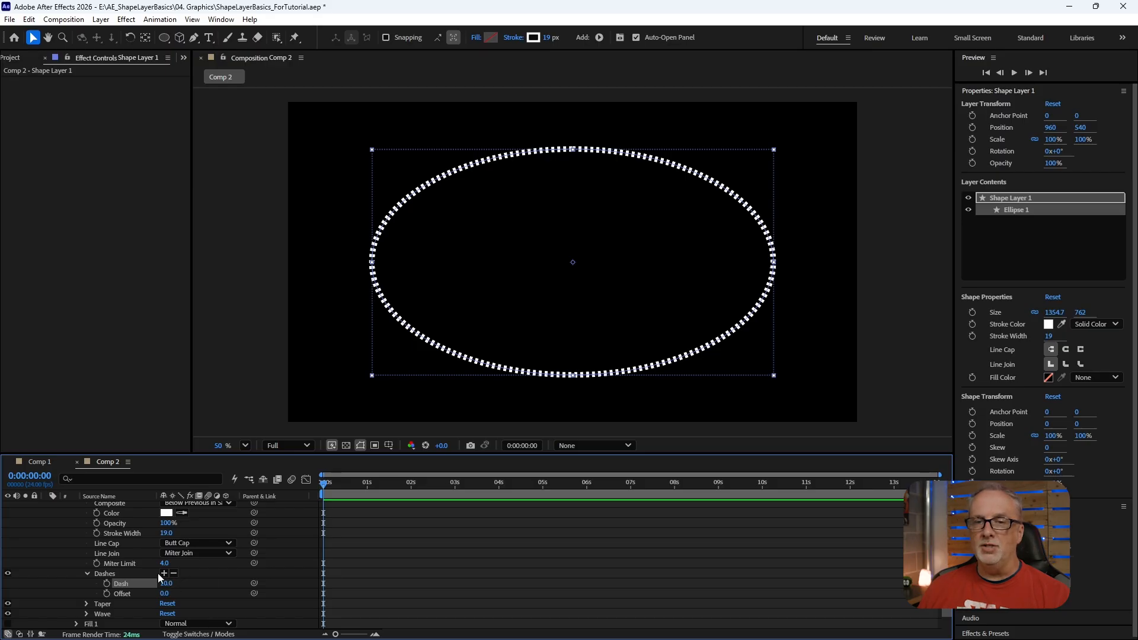
click(165, 573)
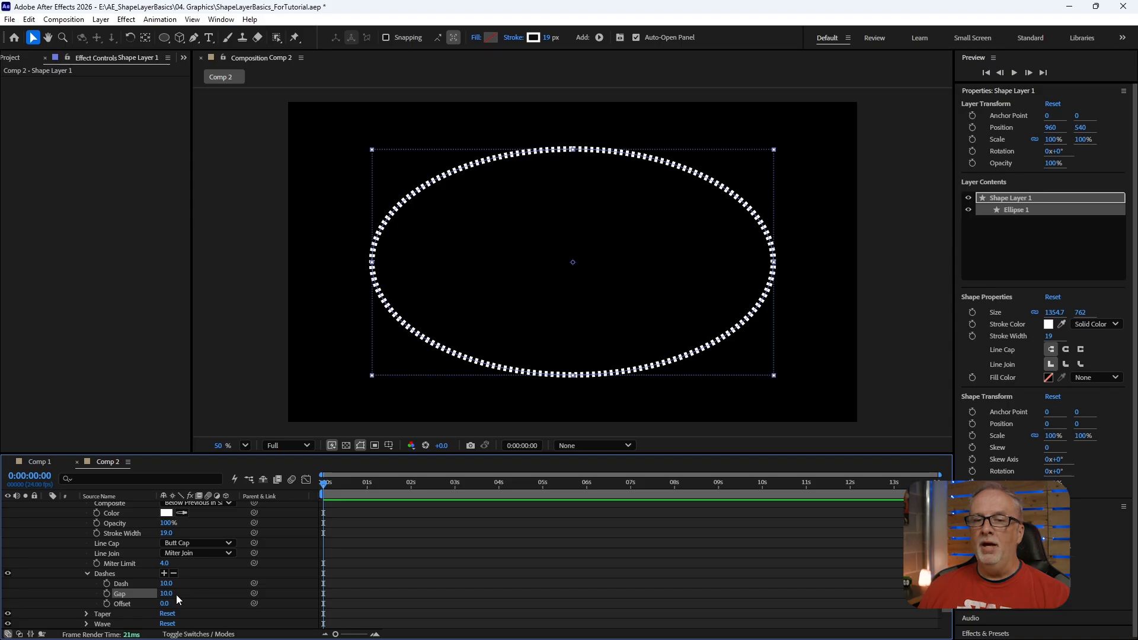
drag(166, 596, 193, 586)
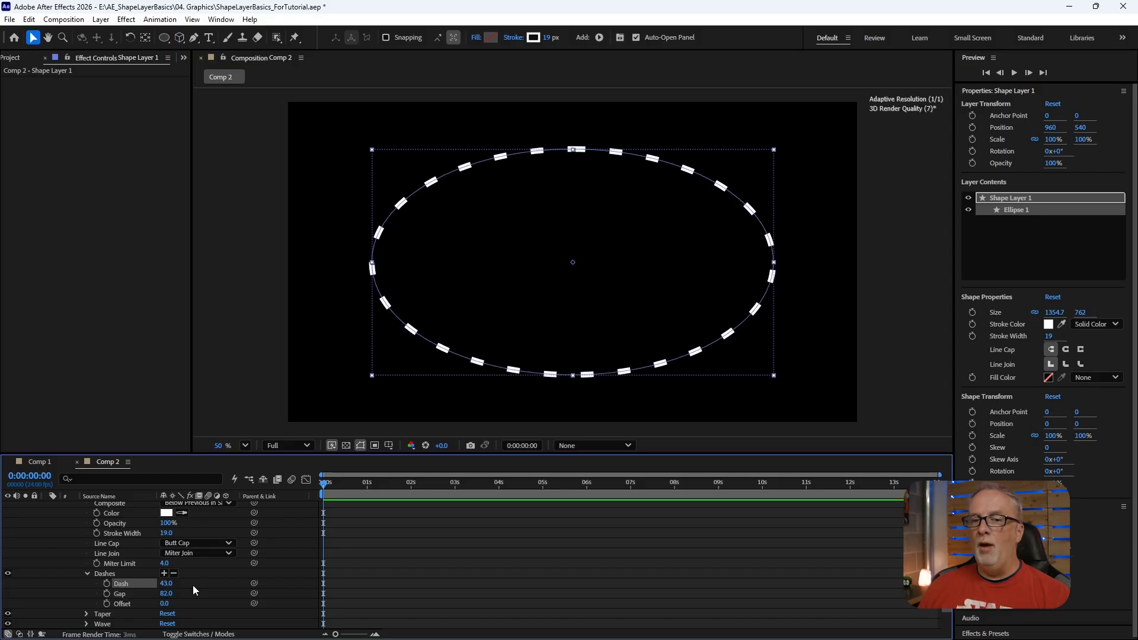
Step: Try a second dash of 20 in the stroke pattern, and remove both it and the gap
click(164, 574)
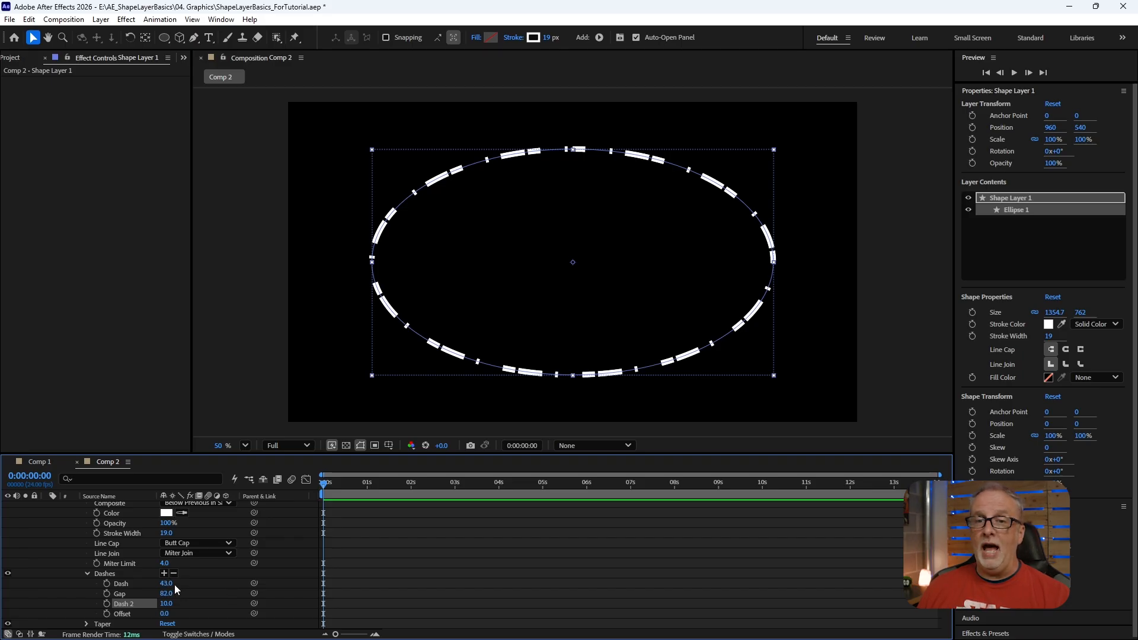
mouse_move(166, 604)
mouse_down()
mouse_move(148, 605)
mouse_move(163, 605)
mouse_up()
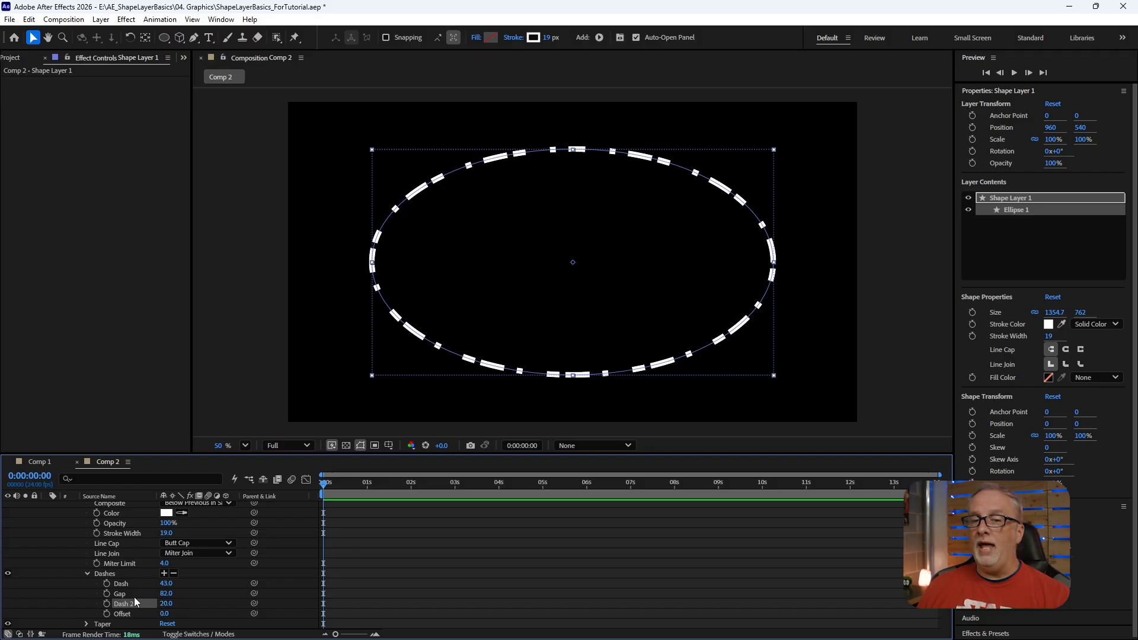
click(174, 574)
click(173, 574)
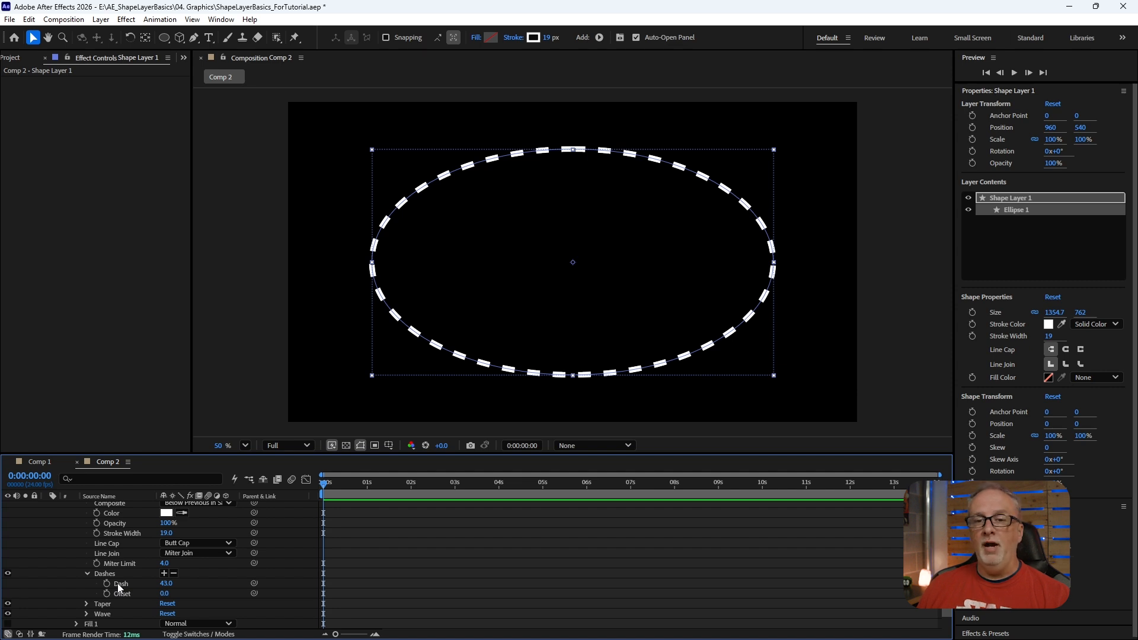
Step: Add a gap to the stroke's dashes again and set the Dash to 10
click(164, 574)
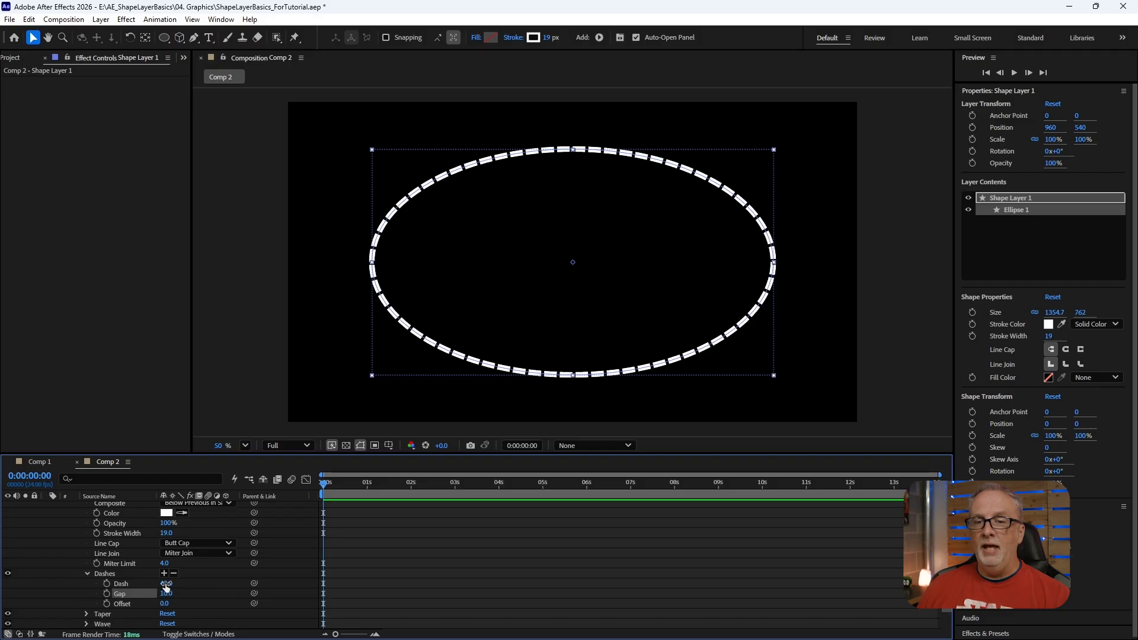
click(166, 584)
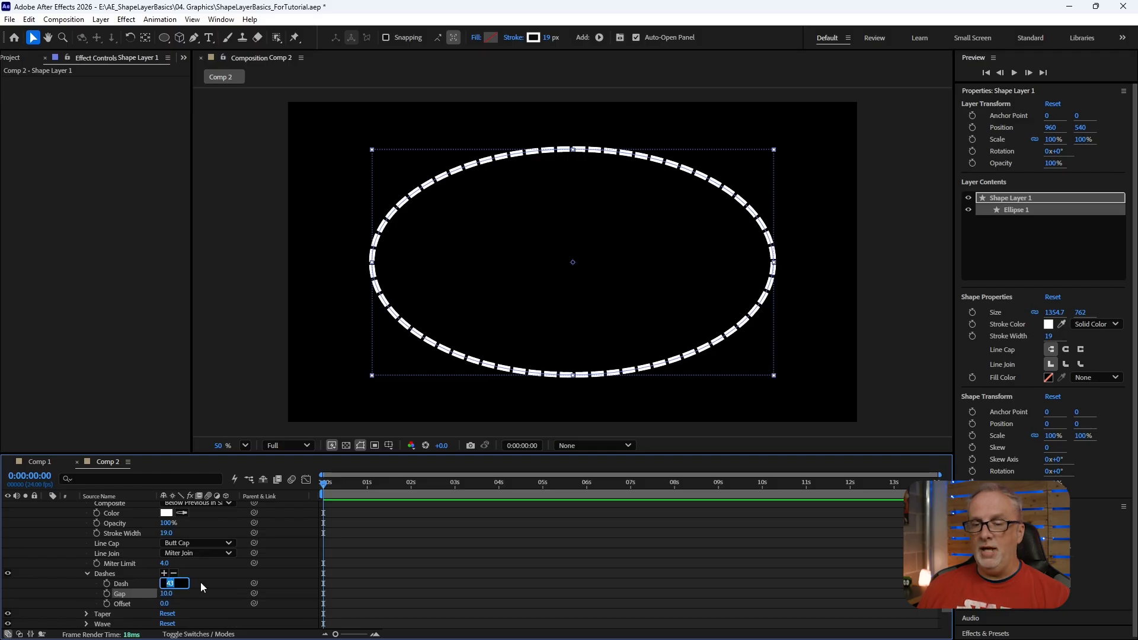
text(10)
key(Return)
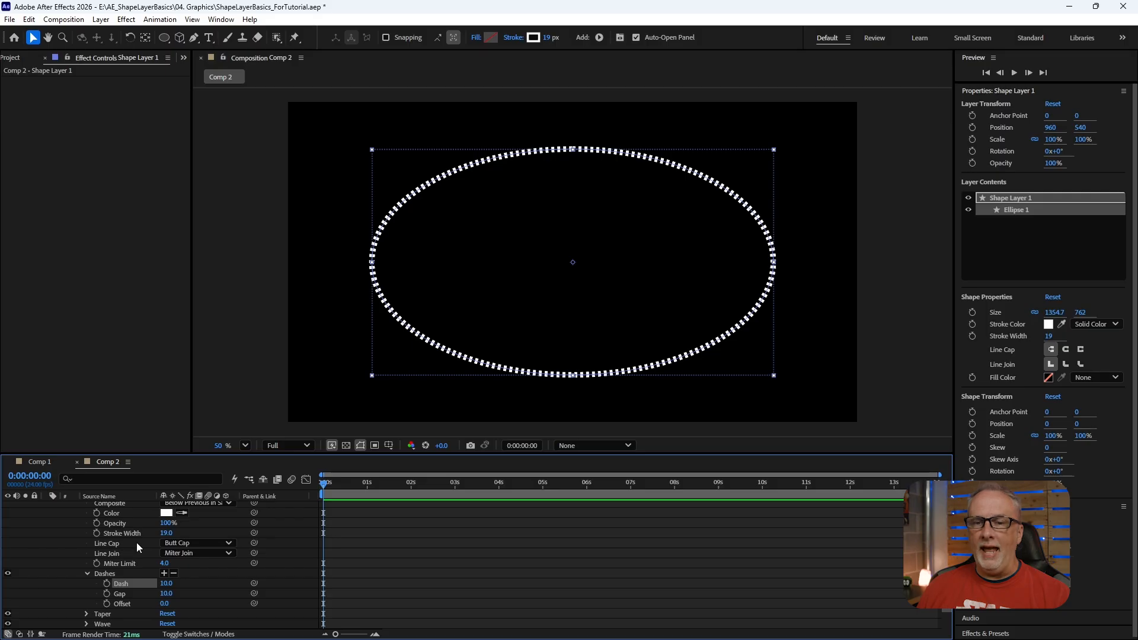
Step: Turn the dashes into round dots with Round Cap, Dash 0, stroke width 39 and Gap 68
click(204, 544)
click(201, 568)
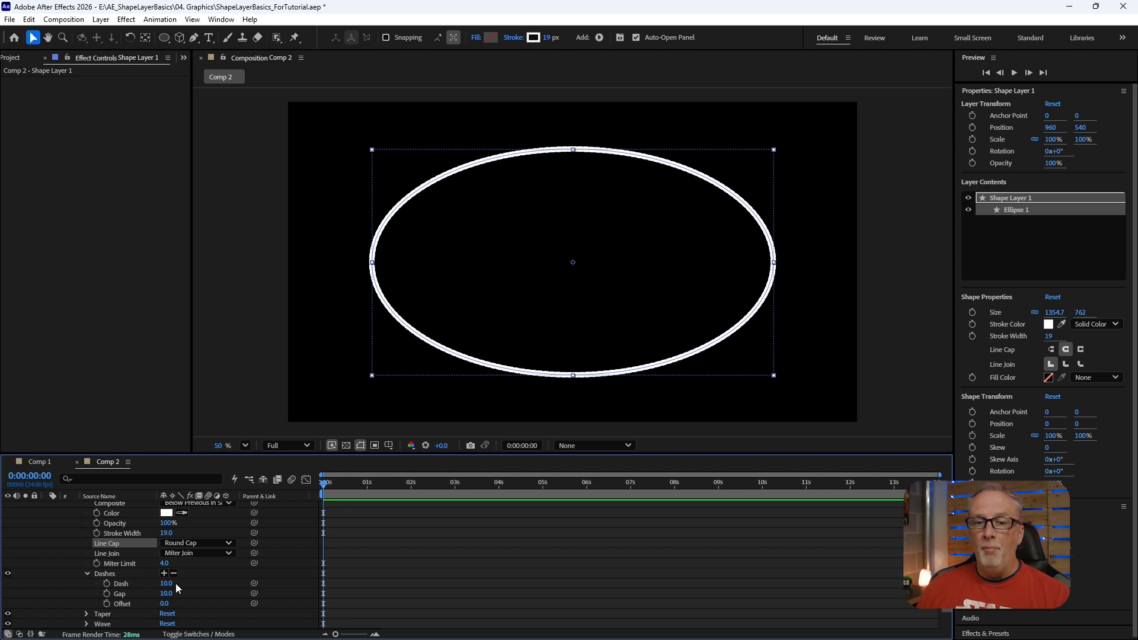
click(157, 584)
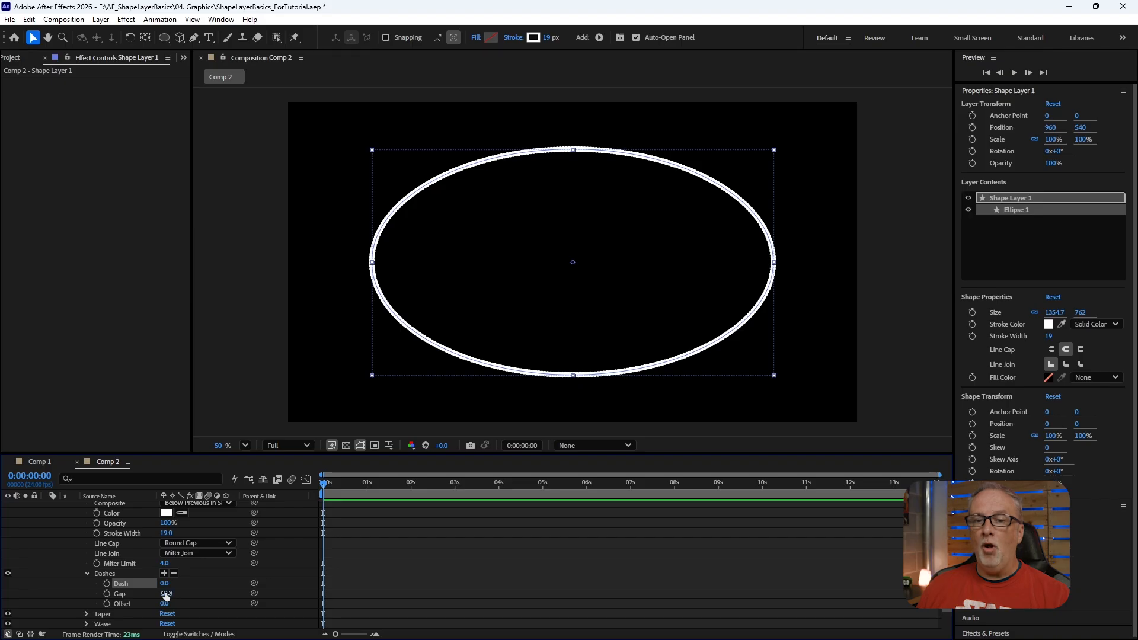
drag(166, 593, 179, 594)
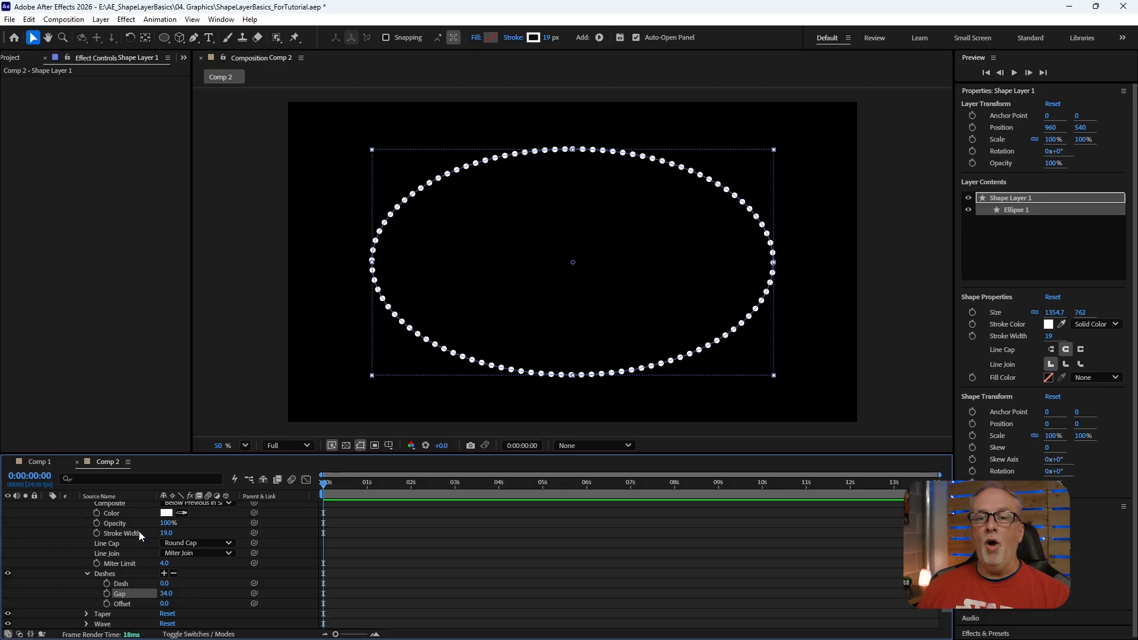
drag(168, 533, 175, 533)
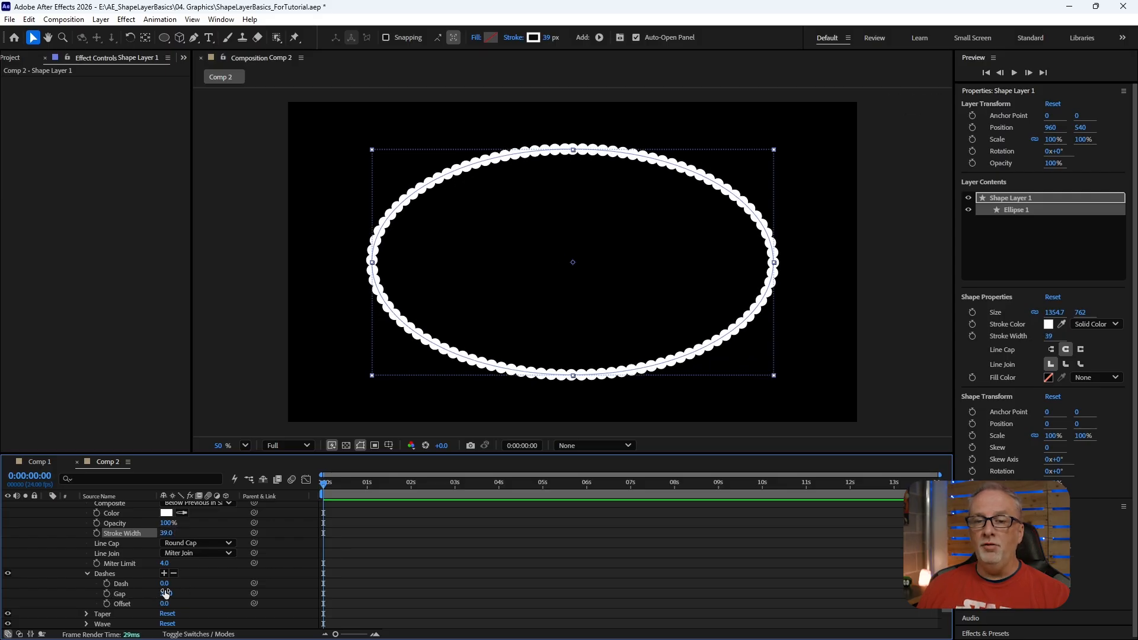
drag(167, 593, 187, 593)
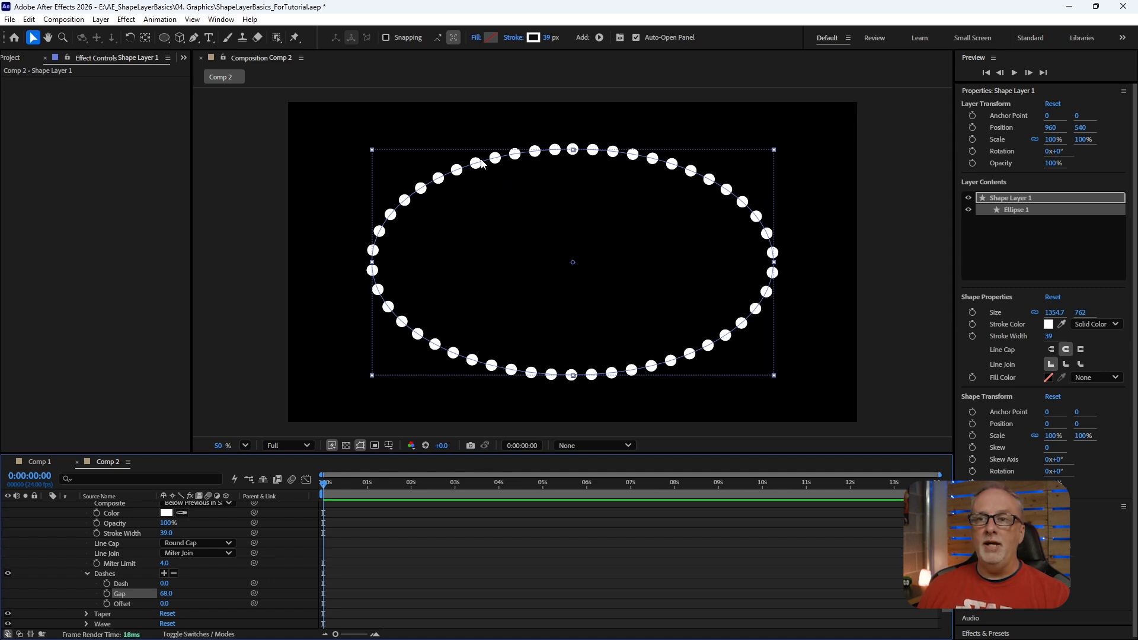
Step: Remove the gap and dash from the stroke, and set its Taper Start Length to 100%
click(173, 574)
click(173, 574)
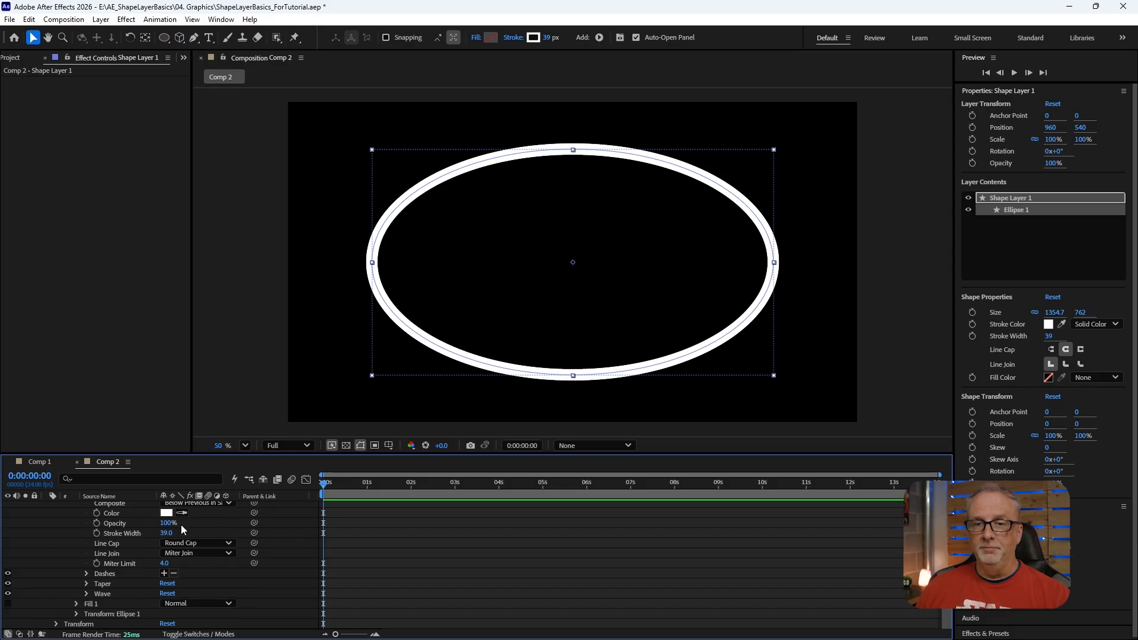
click(87, 583)
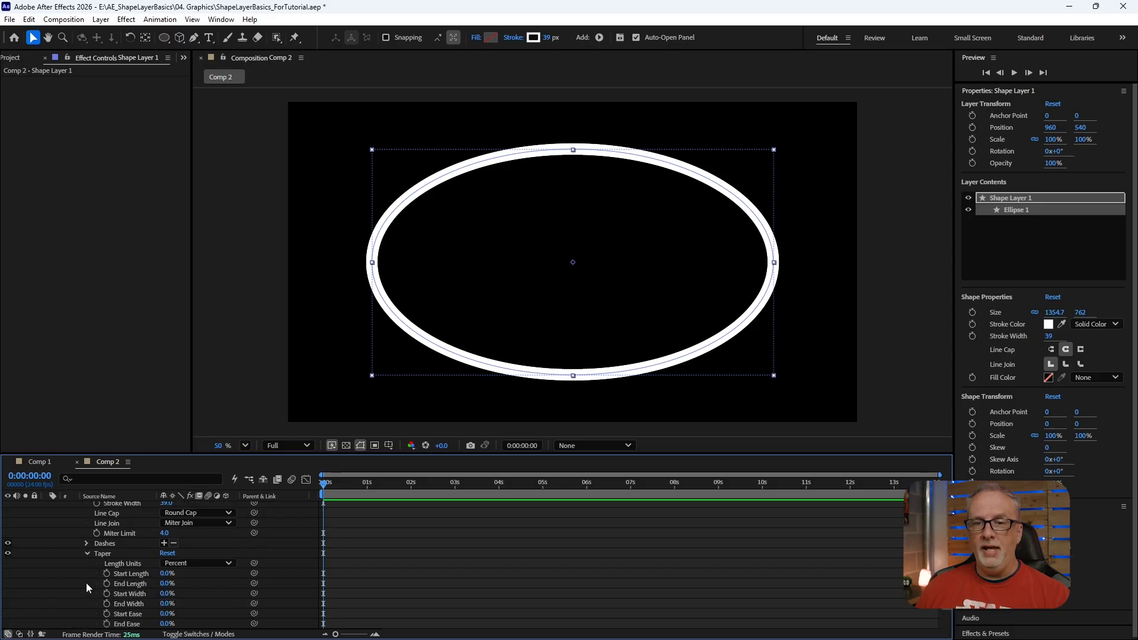
scroll(130, 545, down, 2)
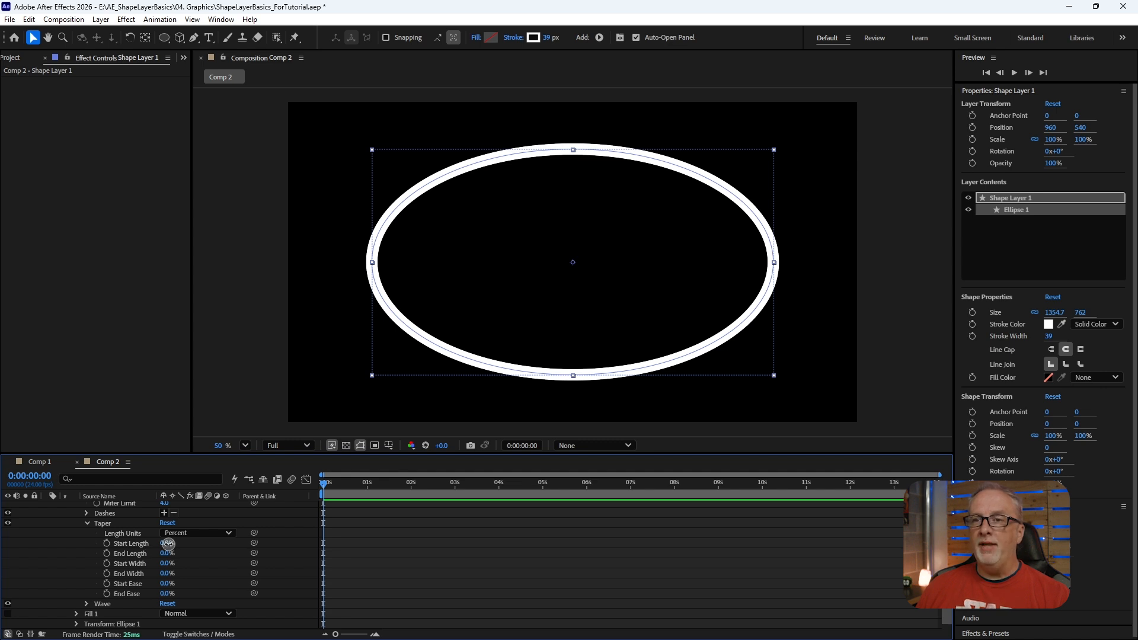
drag(168, 544, 261, 549)
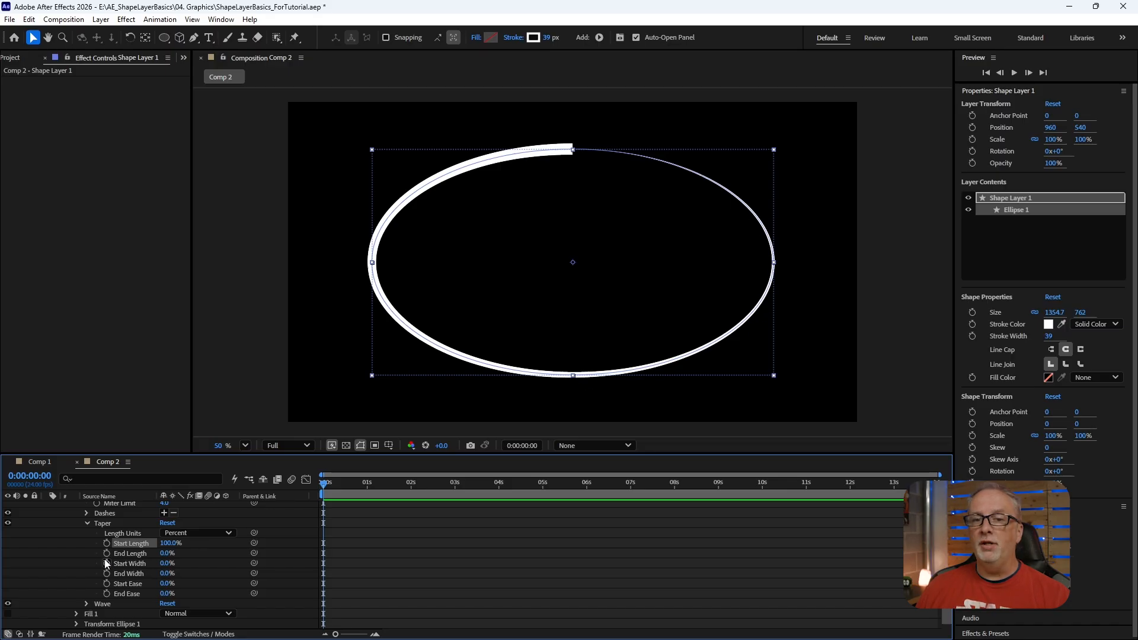
Step: Try the stroke taper's End Length at 100%, plus its Start Width and Start Ease, and return each to 0%
drag(165, 553, 336, 553)
click(260, 240)
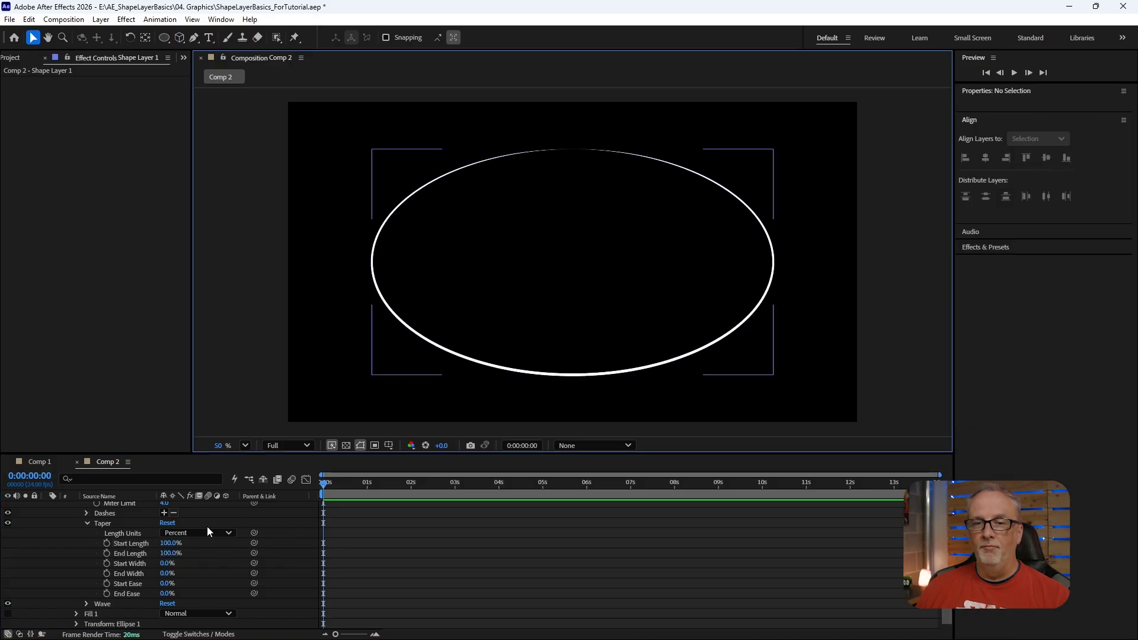
drag(170, 554, 49, 549)
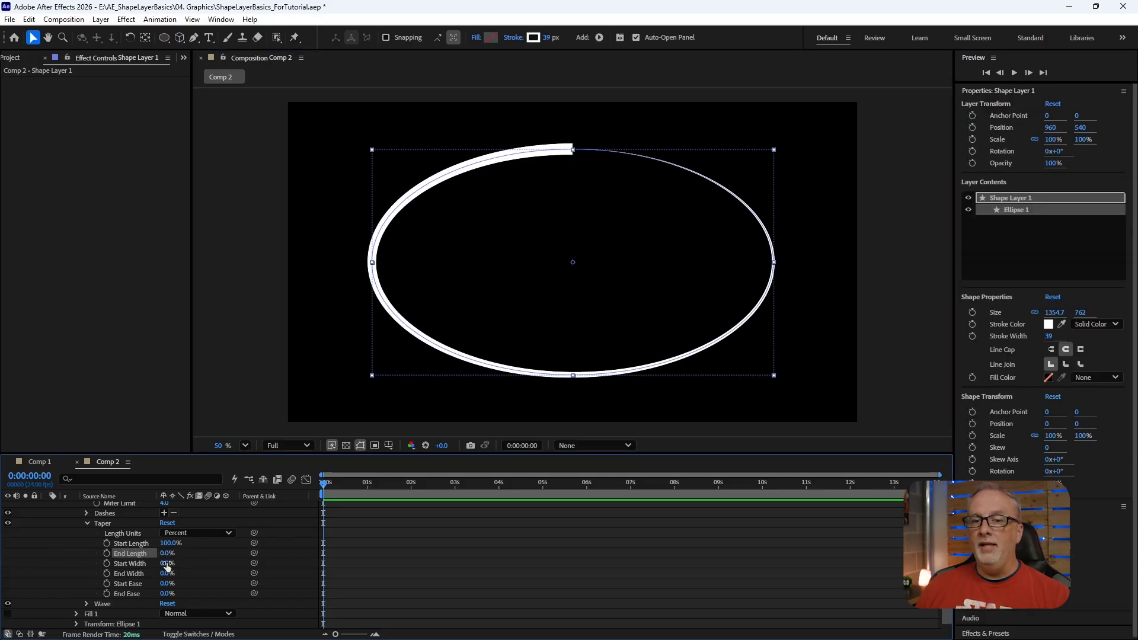
mouse_move(166, 563)
mouse_down()
mouse_move(249, 565)
mouse_move(78, 561)
mouse_up()
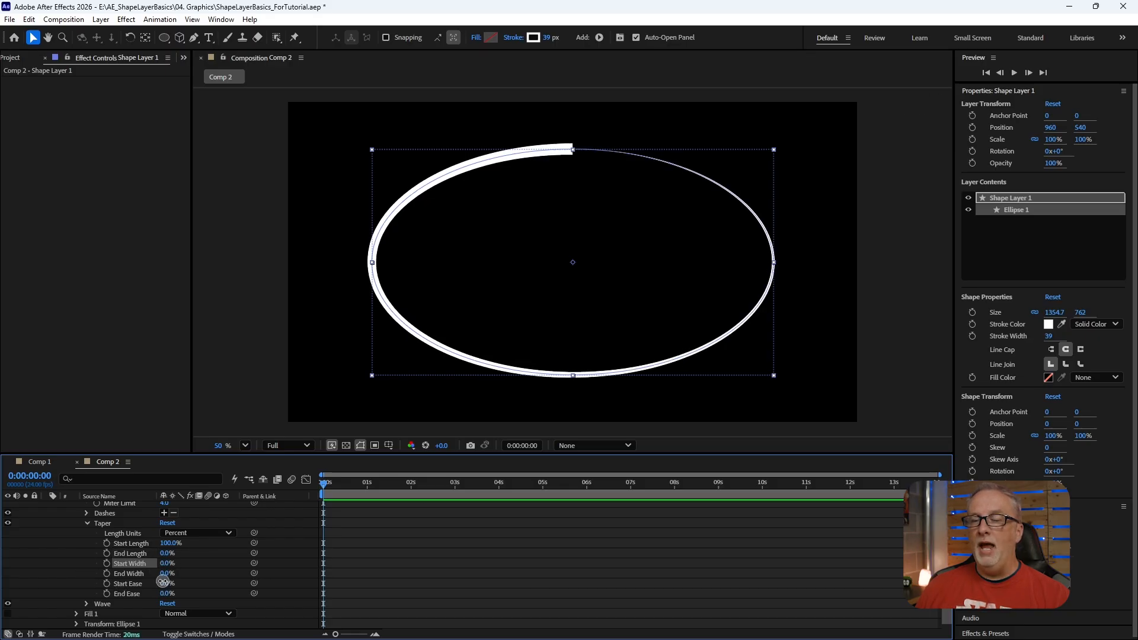
mouse_move(164, 584)
mouse_down()
mouse_move(245, 594)
mouse_move(140, 589)
mouse_up()
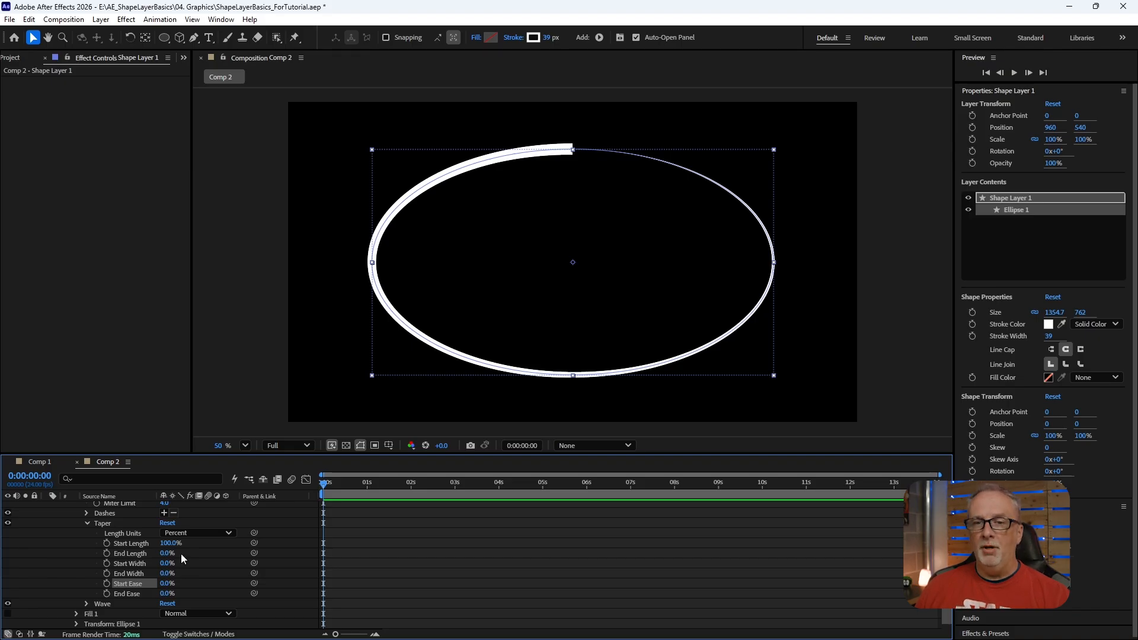
Step: Set the taper's Start Length to 0% and collapse the Taper properties
drag(169, 543, 60, 540)
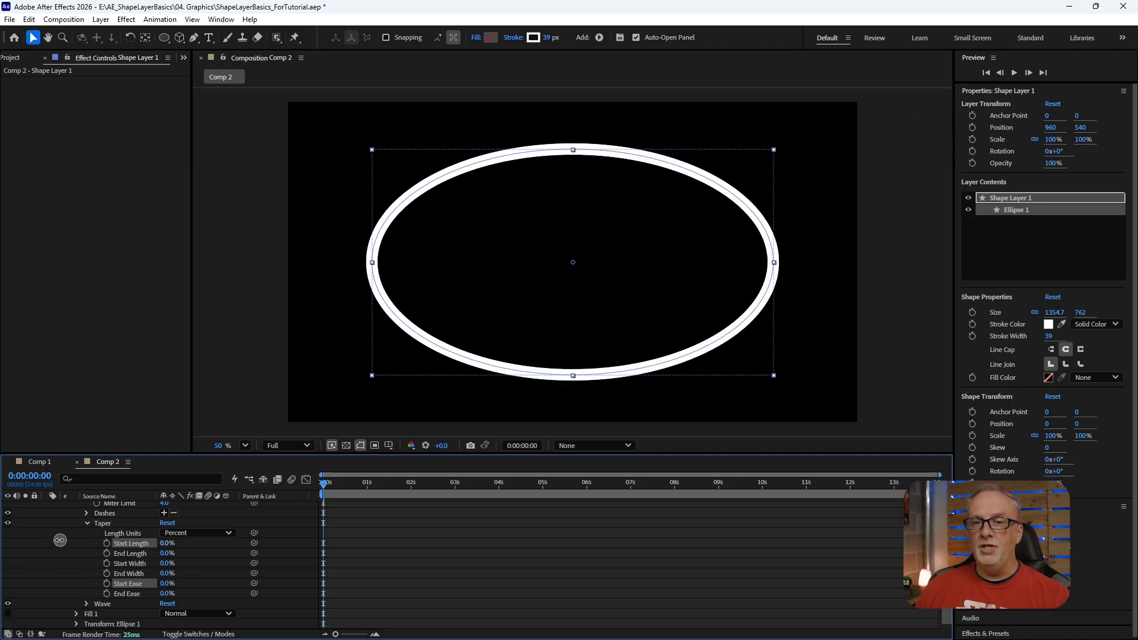
click(87, 523)
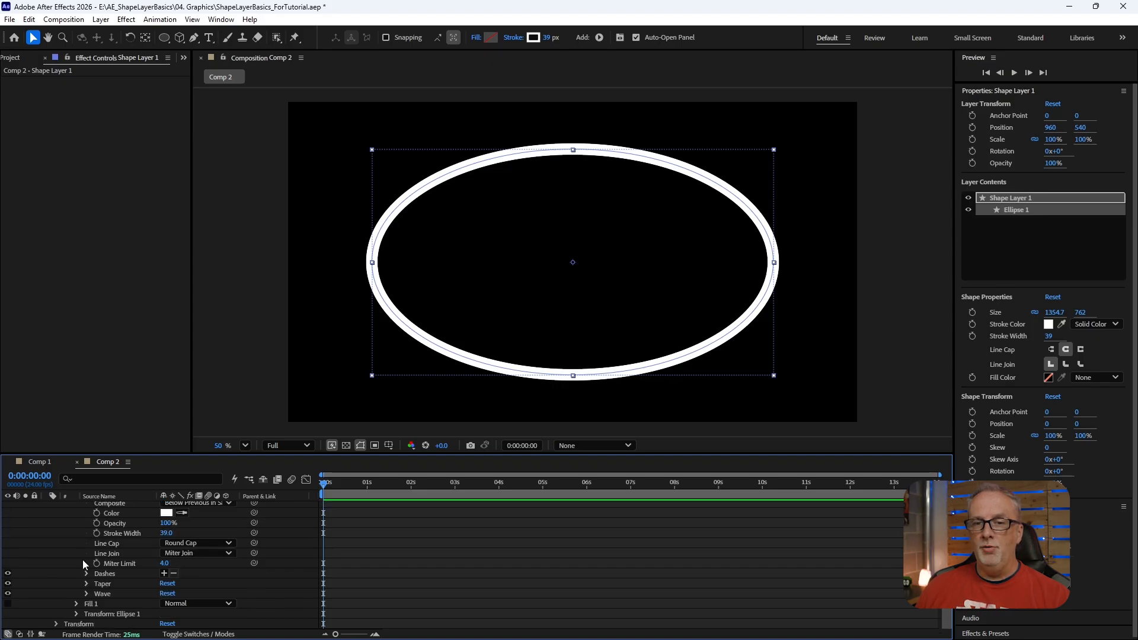
Step: Give the ellipse's stroke a wave with Amount 73%, Wavelength 92 and Phase 43°
click(87, 594)
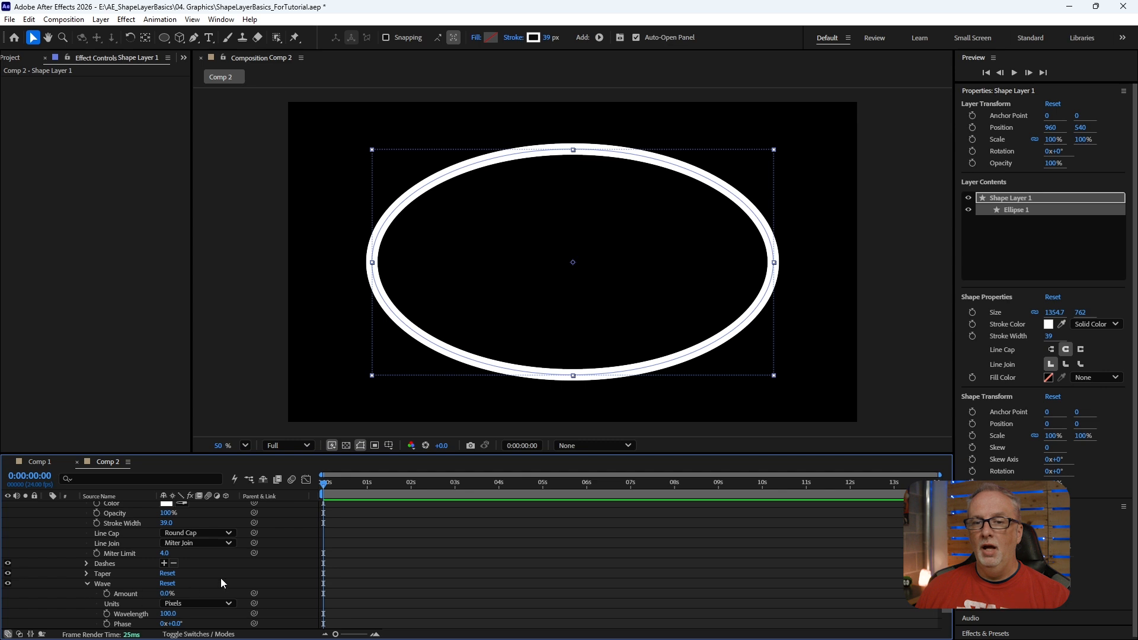
scroll(218, 572, down, 1)
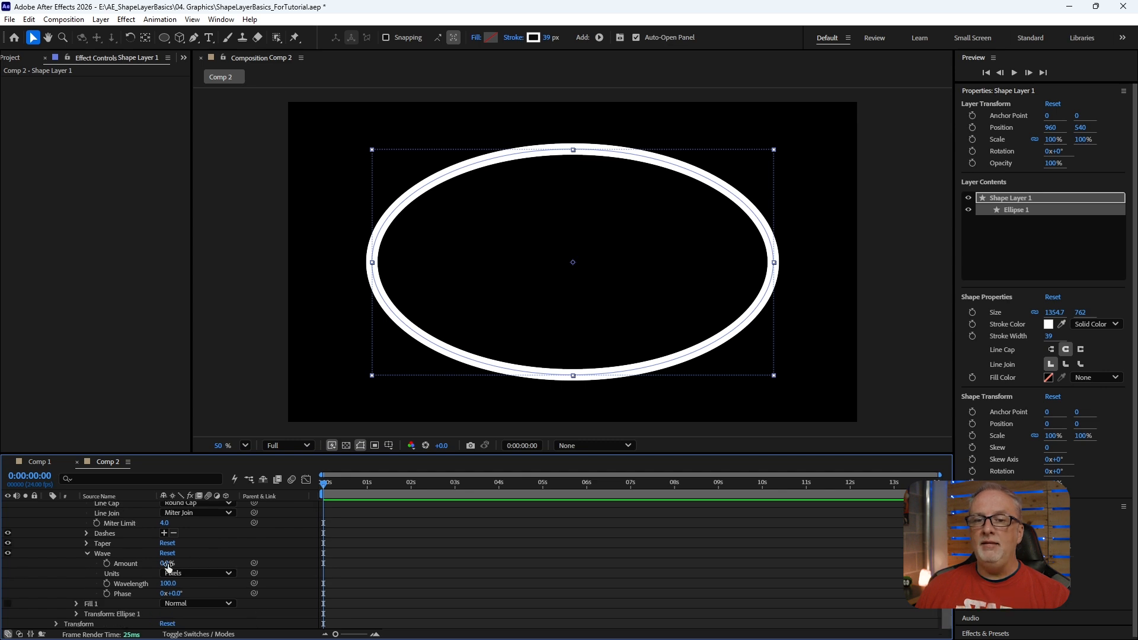
drag(167, 563, 208, 562)
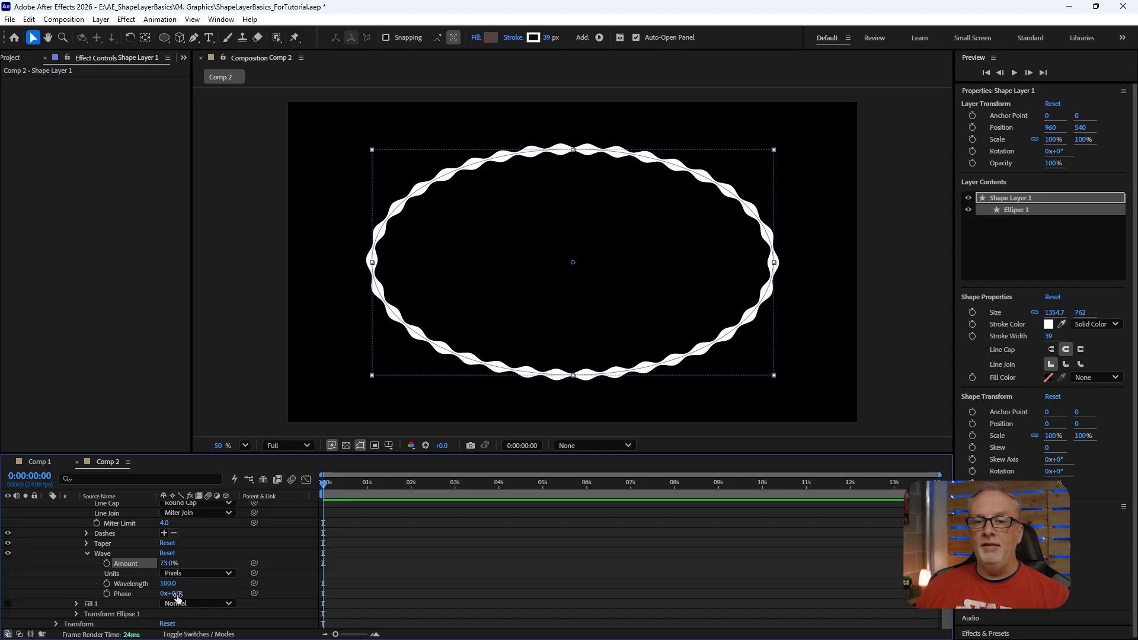
mouse_move(176, 595)
mouse_down()
mouse_move(296, 594)
mouse_move(206, 599)
mouse_move(175, 583)
mouse_move(146, 592)
mouse_move(157, 591)
mouse_up()
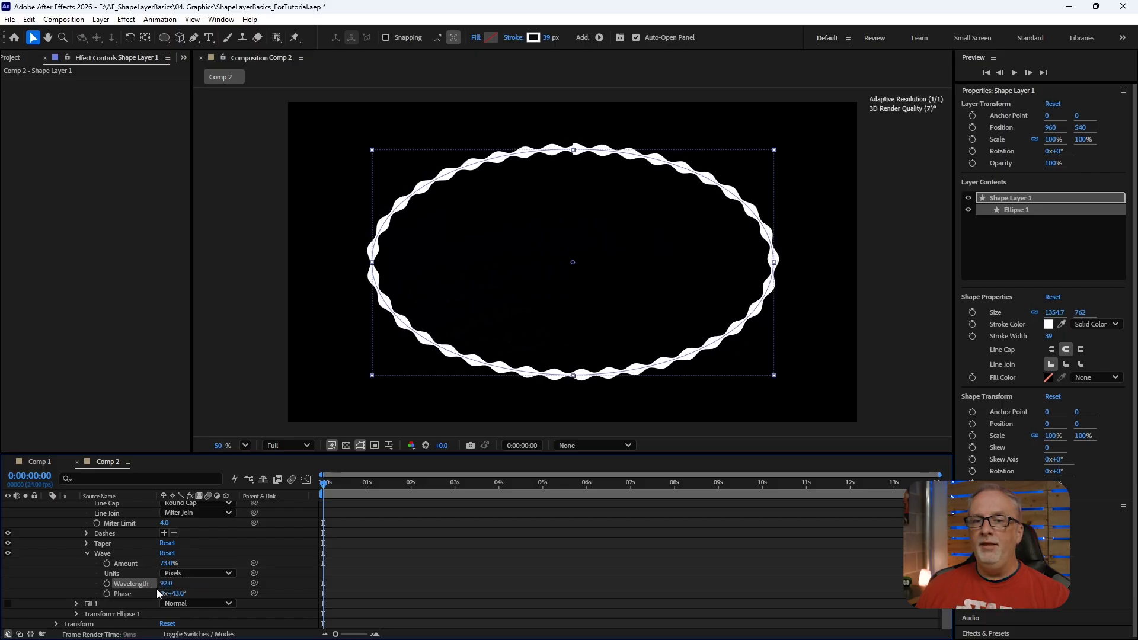
Step: Change the wave's Units to Cycles, with 21 cycles and a Phase of 38°
click(198, 574)
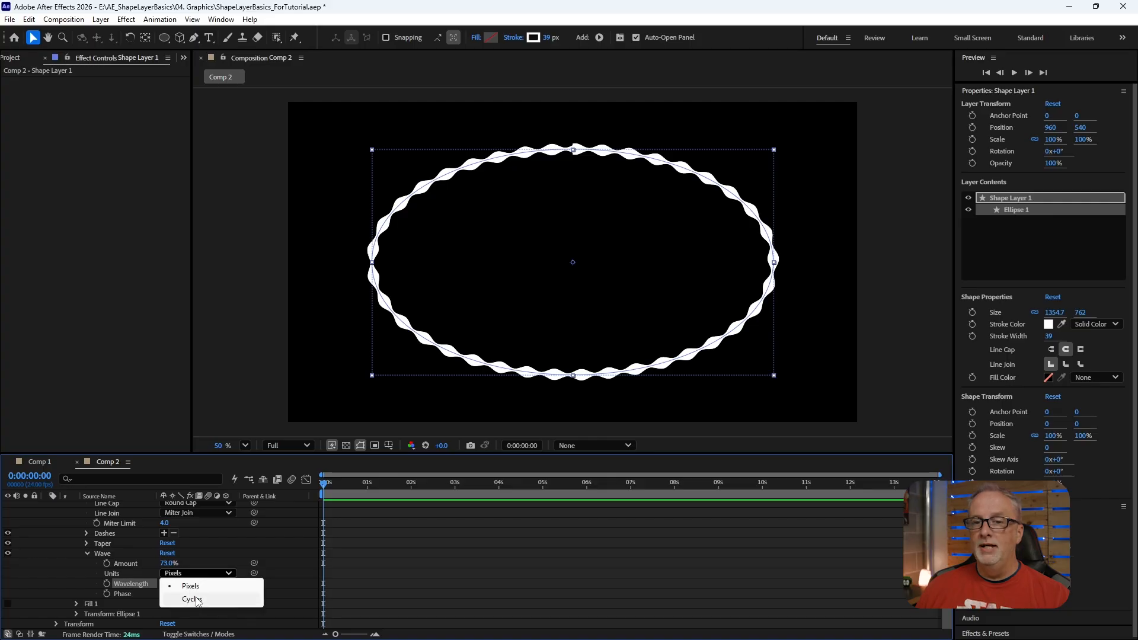
click(197, 600)
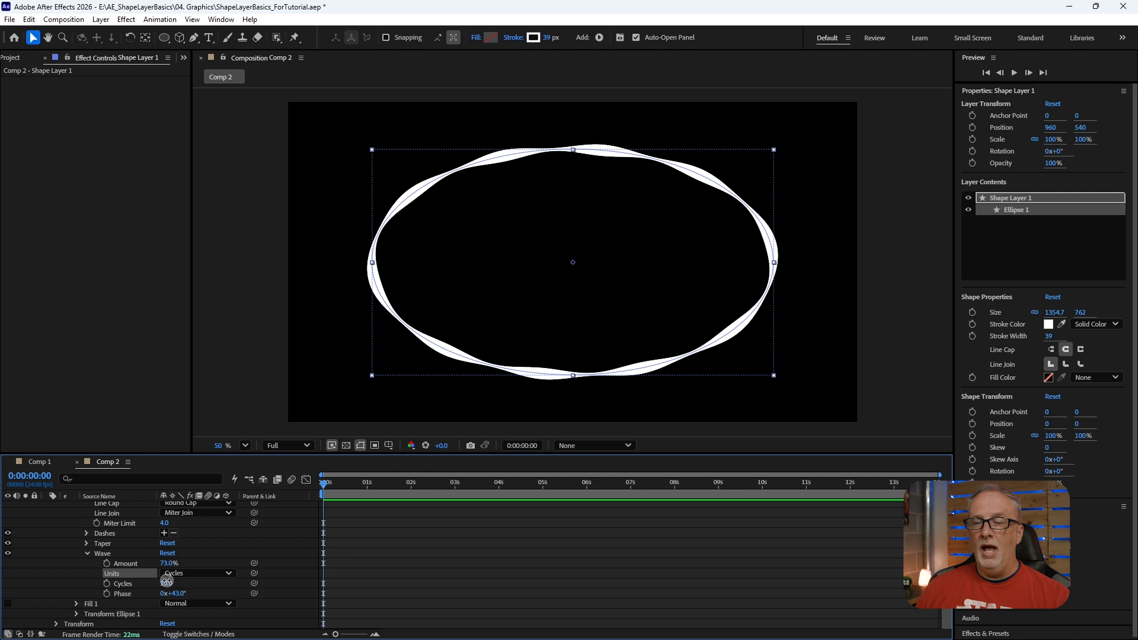
mouse_move(167, 584)
mouse_down()
mouse_move(179, 596)
mouse_move(229, 598)
mouse_move(186, 605)
mouse_up()
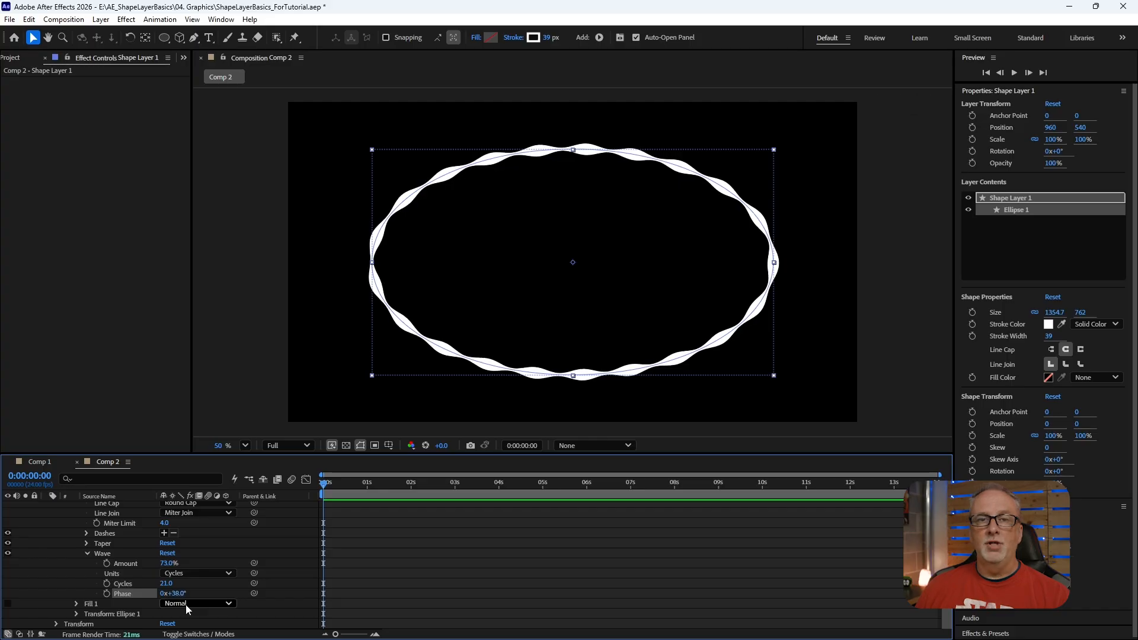